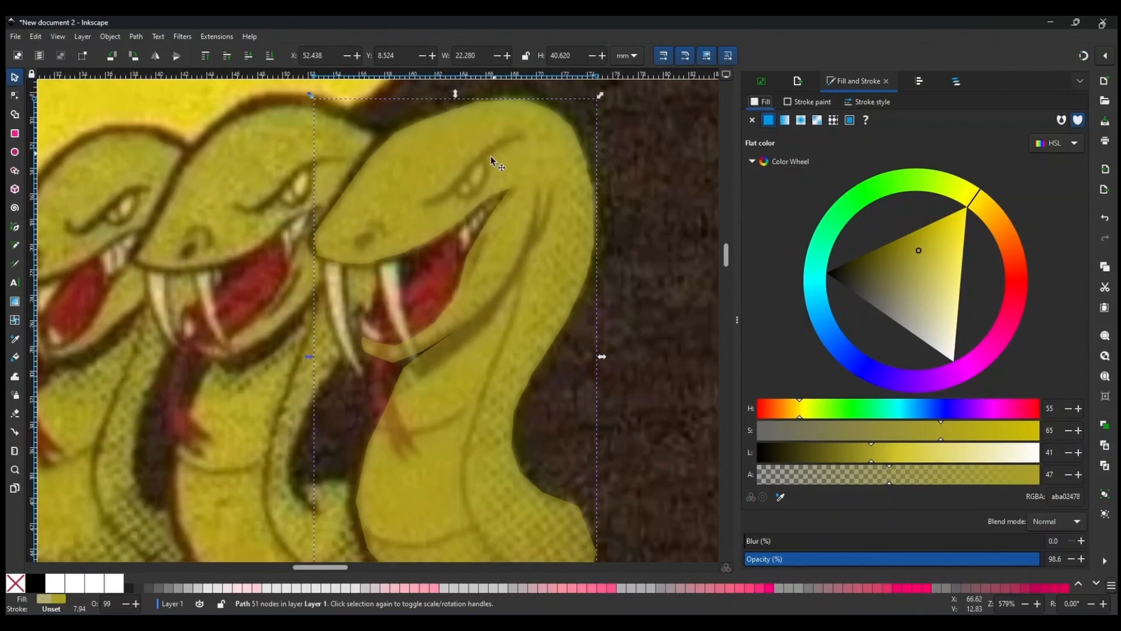
Trace the rightmost snake's brow line and eye outline as one closed shape with the Bezier tool.
click(14, 227)
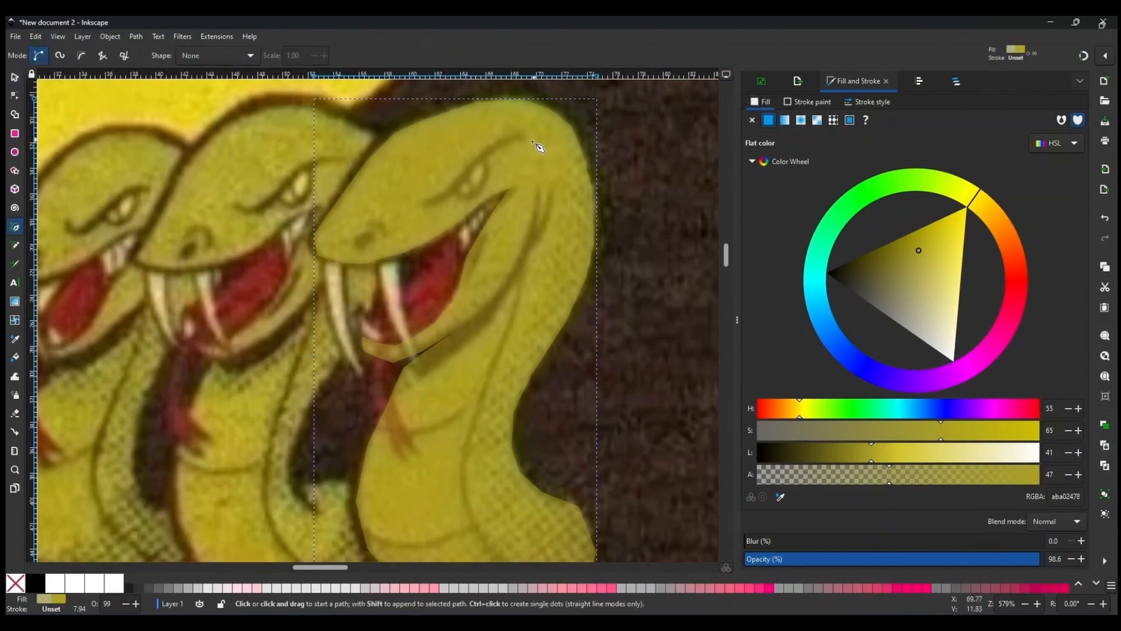
ctrl+scroll(533, 169, up, 2)
click(512, 104)
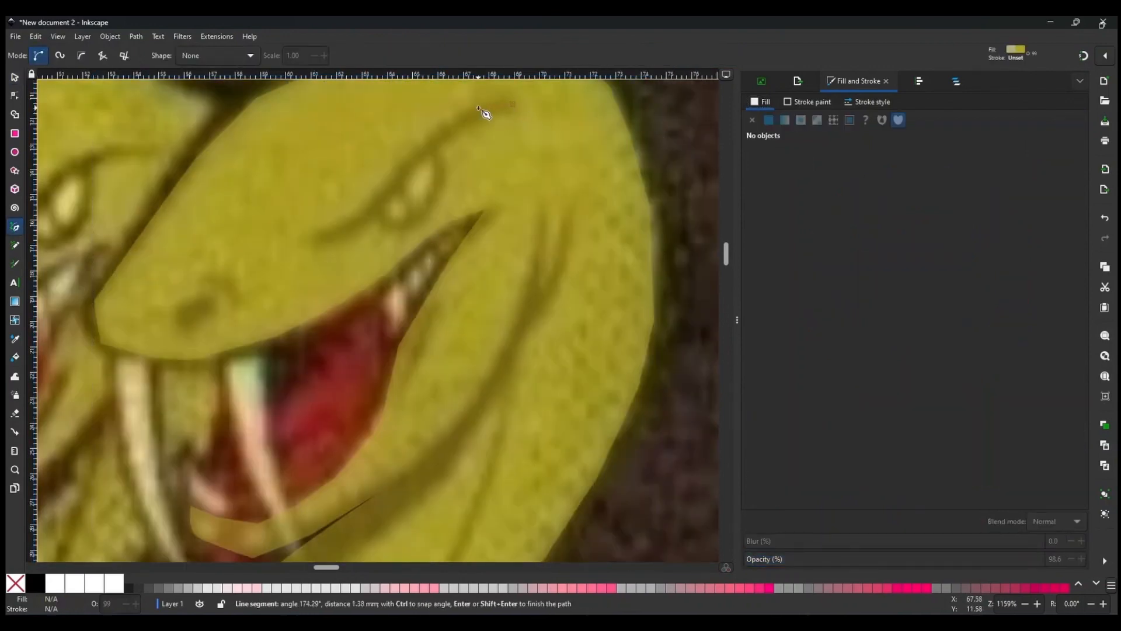
click(319, 230)
click(319, 241)
click(345, 240)
click(377, 220)
click(390, 230)
click(417, 226)
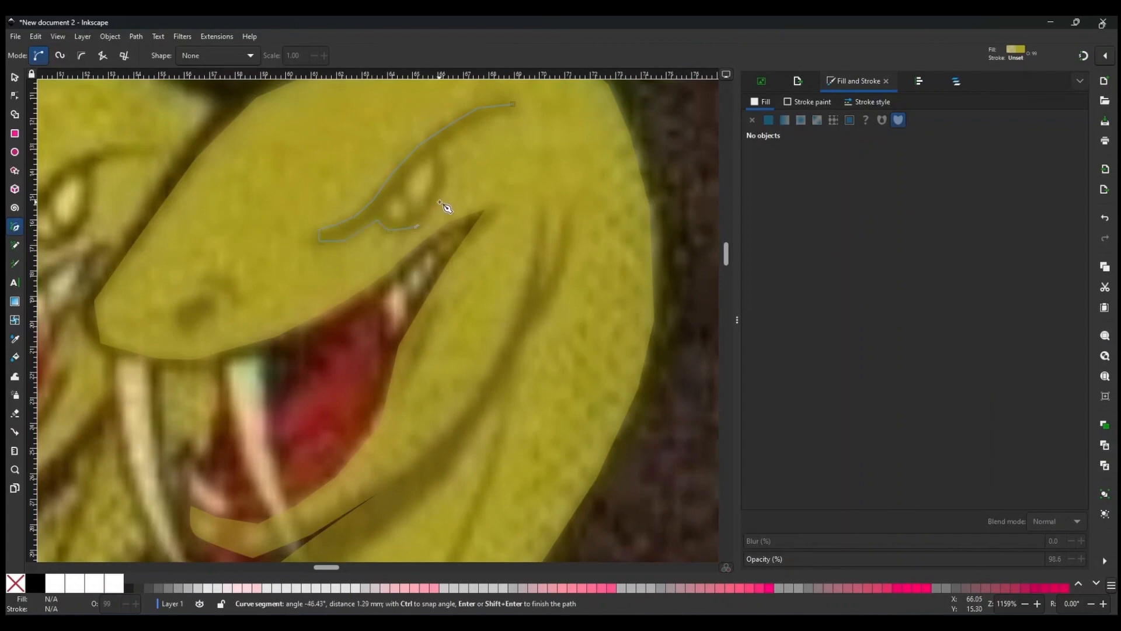
click(438, 203)
click(446, 169)
click(513, 104)
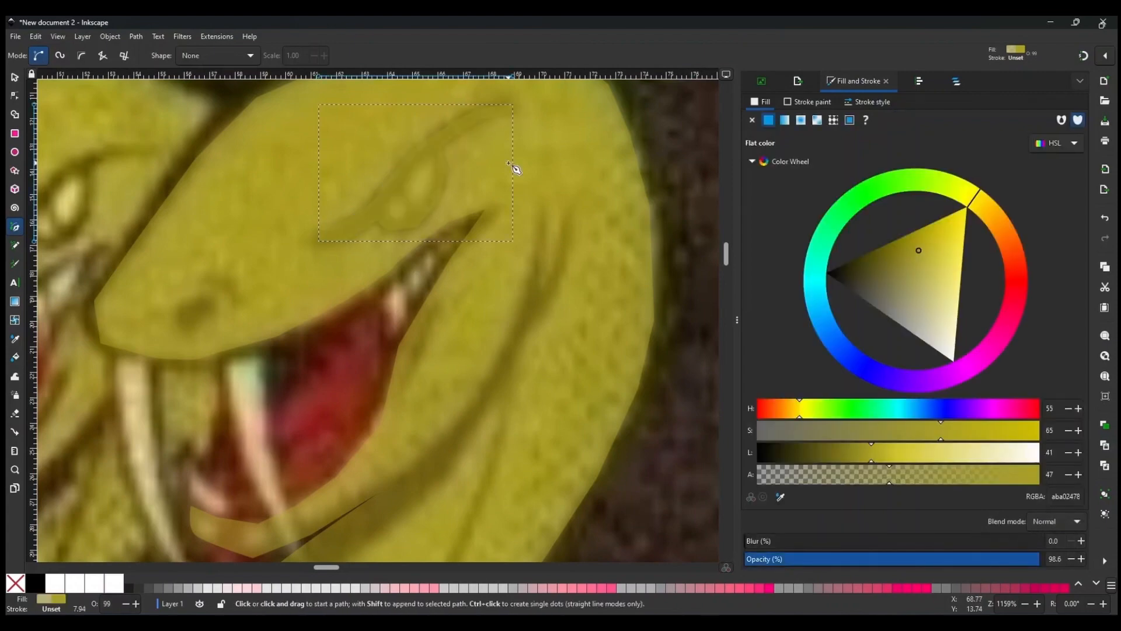
Fill the brow shape with the dark line colour sampled from the artwork, at alpha 49.
click(15, 339)
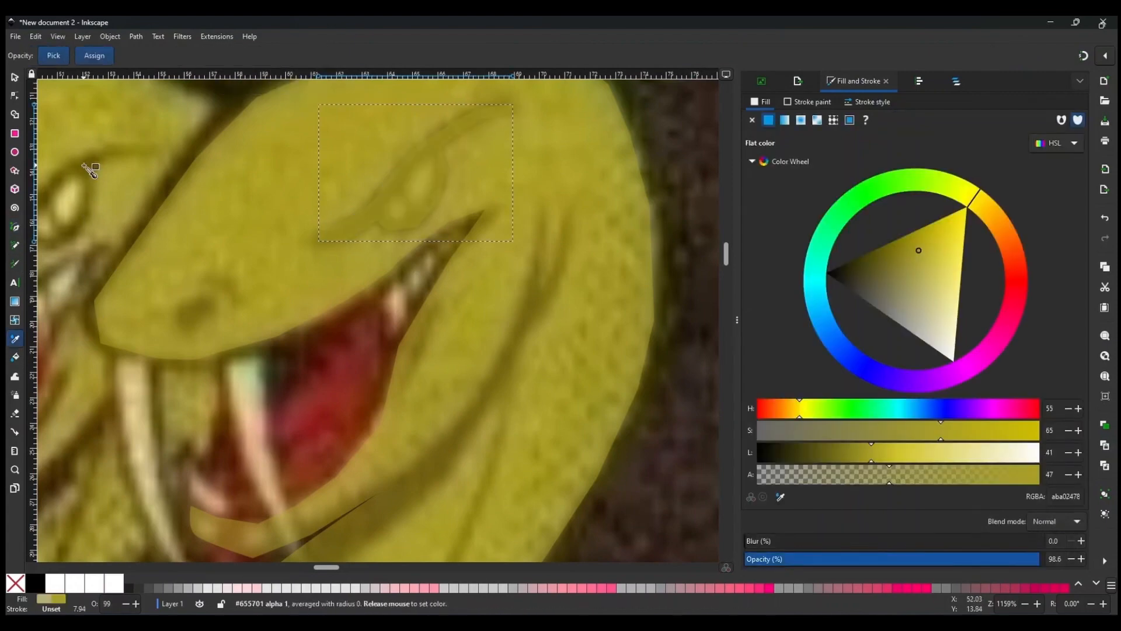
click(86, 166)
click(897, 478)
Draw a small shape over the eye and subtract it from the brow shape to open the eye.
key(b)
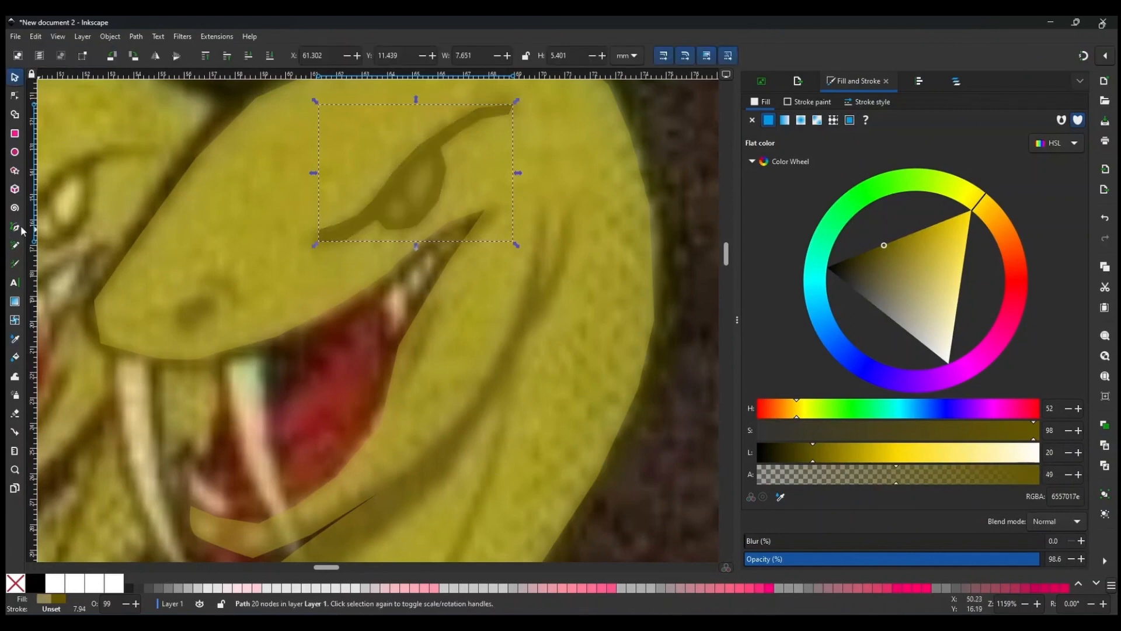
click(429, 159)
click(407, 186)
click(416, 207)
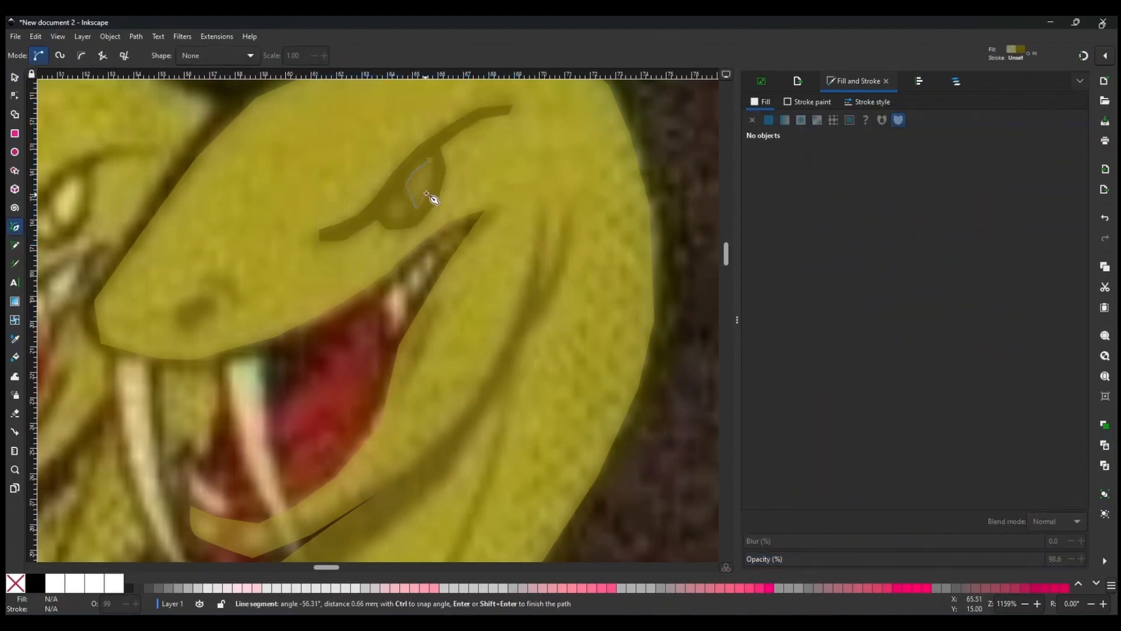
click(436, 189)
click(429, 159)
key(s)
shift+click(448, 135)
key(ctrl+minus)
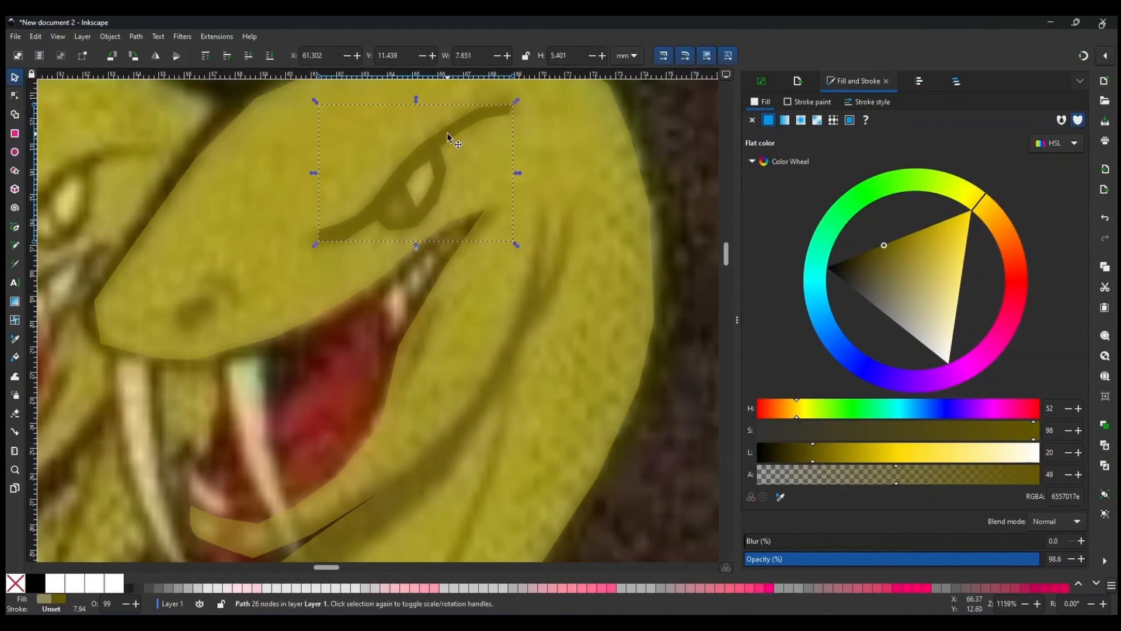
Cut a second opening below the eye out of the brow shape with another subtracted shape.
key(b)
click(399, 196)
click(382, 208)
click(397, 223)
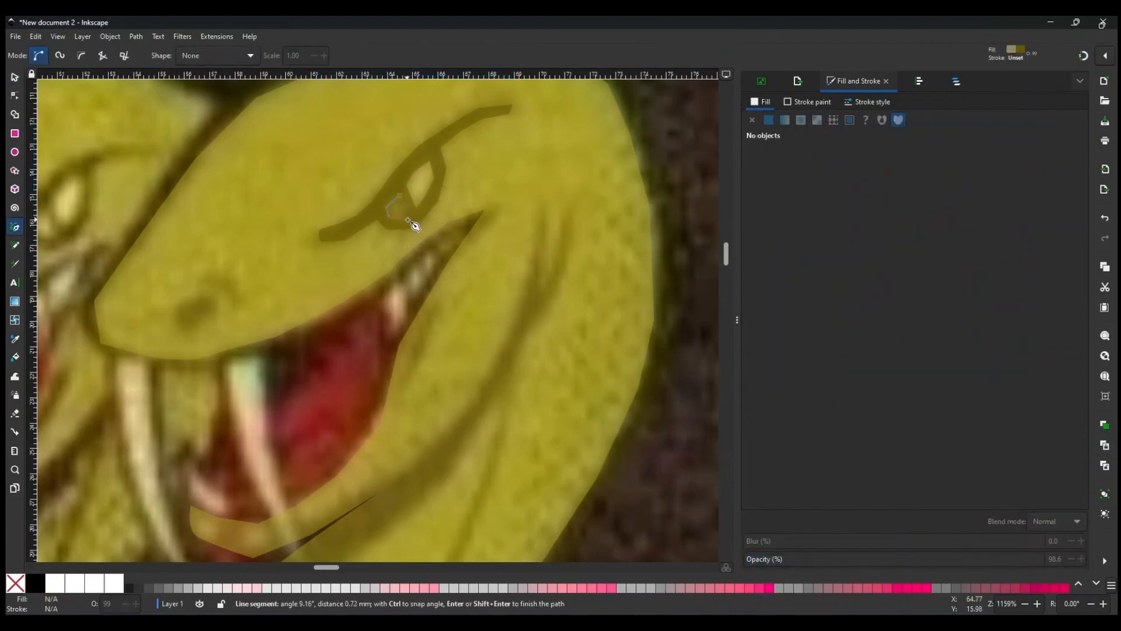
click(412, 208)
click(409, 192)
click(400, 196)
key(s)
click(439, 156)
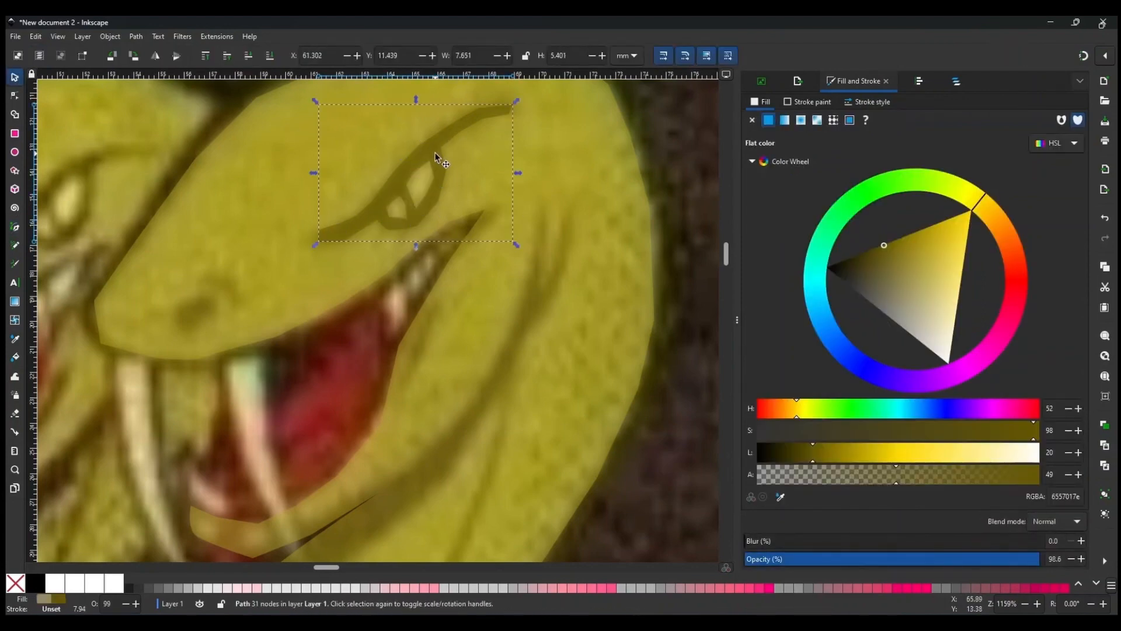
Draw the snake's nostril marks on the snout as small closed shapes.
scroll(453, 205, down, 2)
scroll(330, 330, up, 2)
key(b)
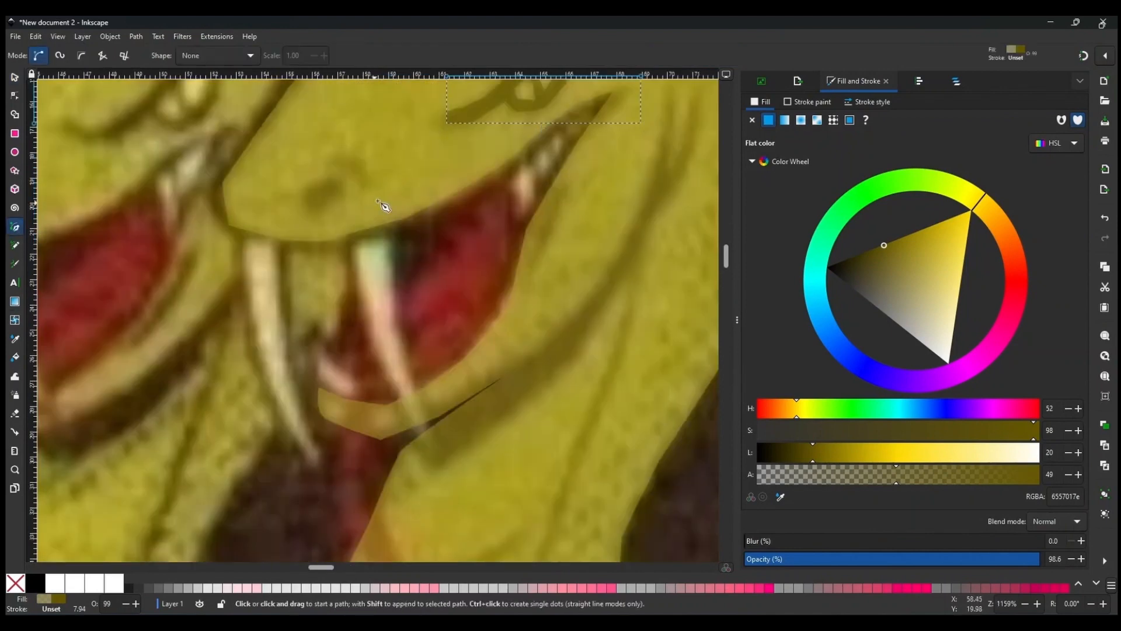
click(342, 184)
click(347, 180)
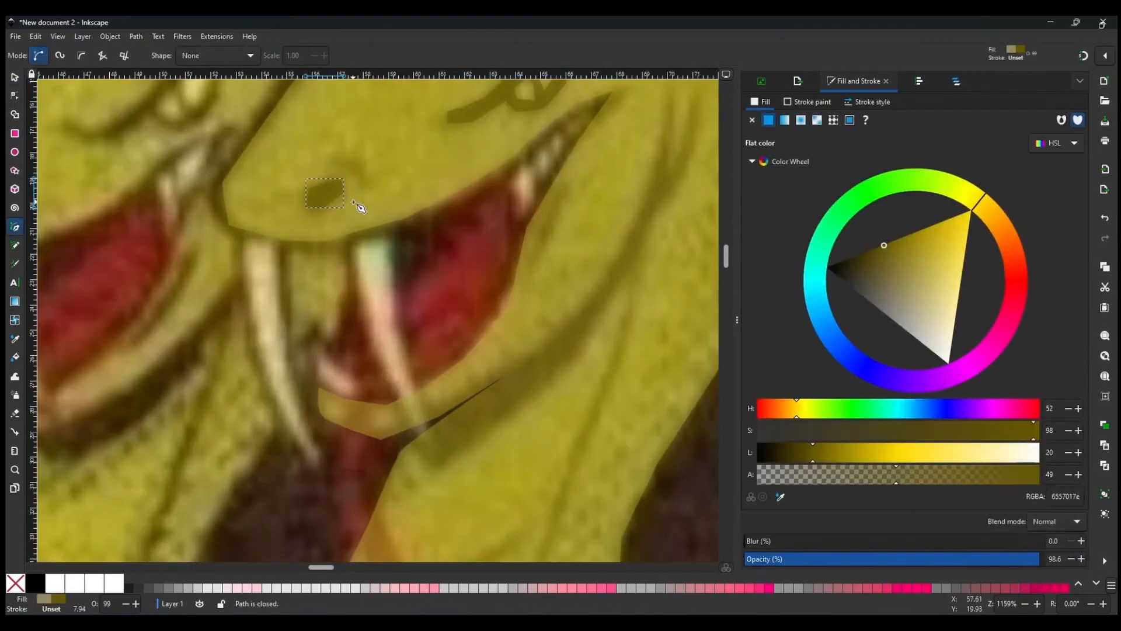
click(334, 166)
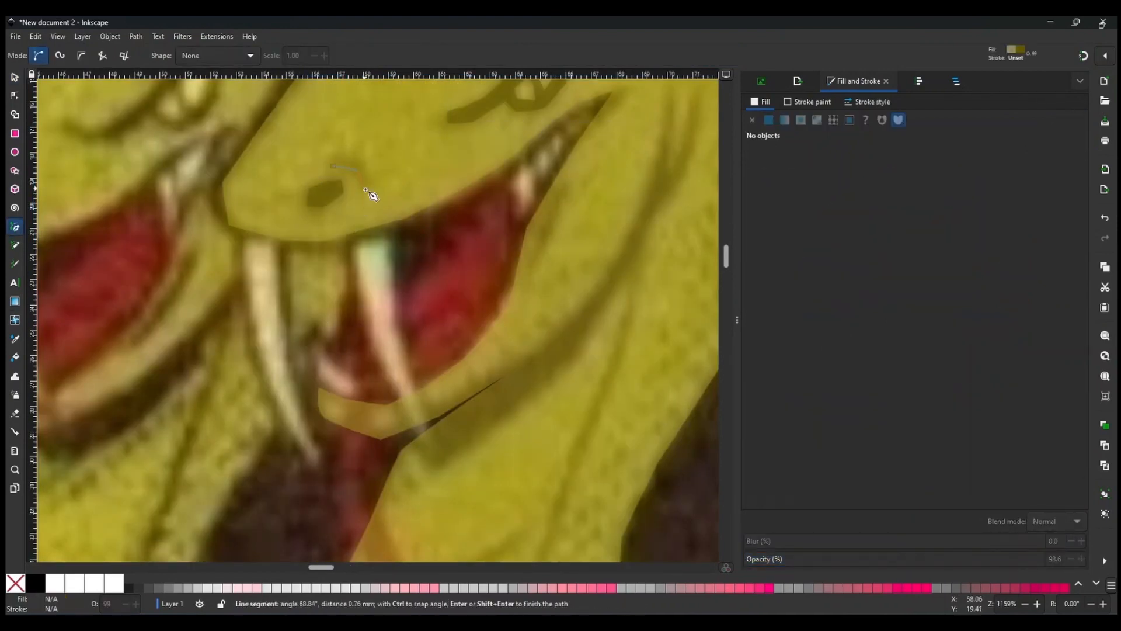
click(350, 161)
scroll(594, 247, down, 3)
key(s)
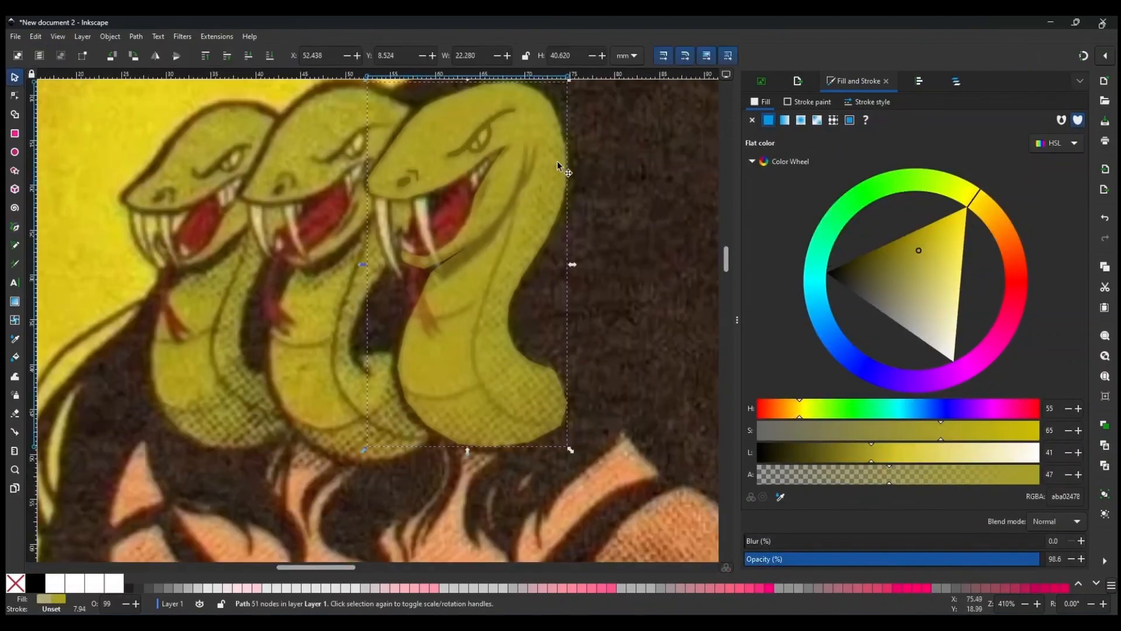
Trace the right fang as a closed shape and fill it with the colour sampled from the fang.
scroll(601, 260, down, 2)
scroll(571, 245, up, 1)
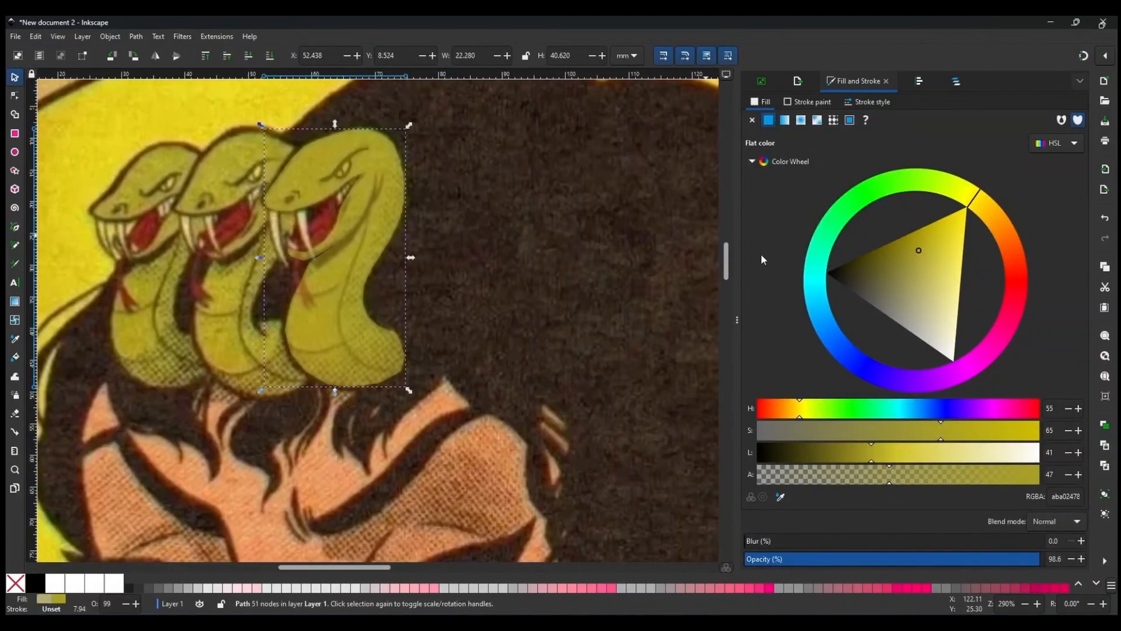
scroll(310, 260, up, 2)
key(b)
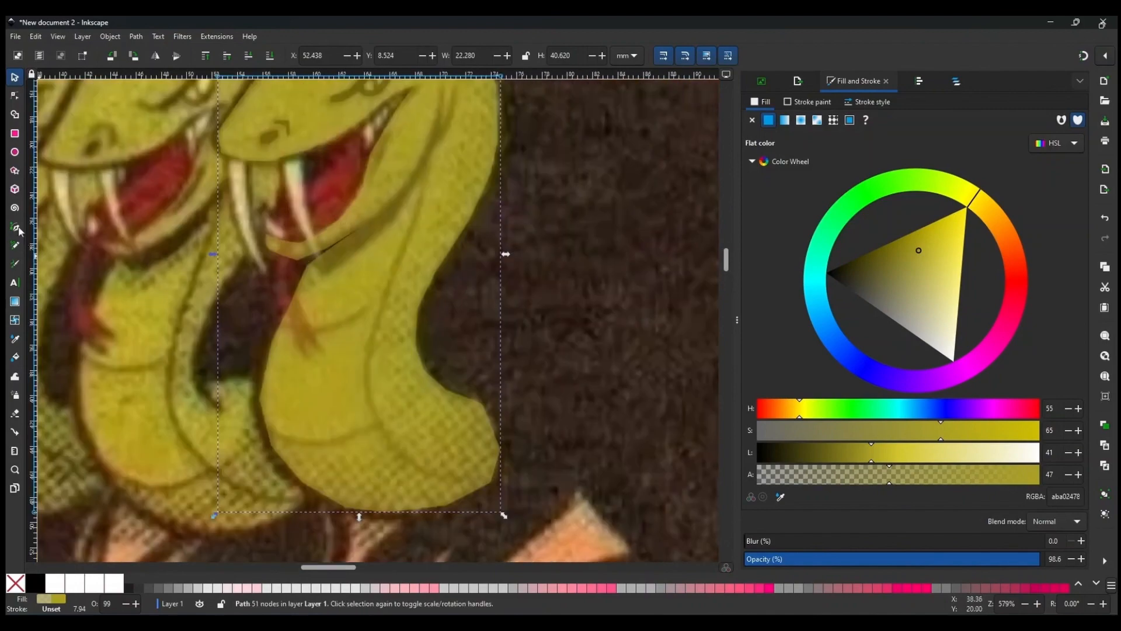
click(301, 159)
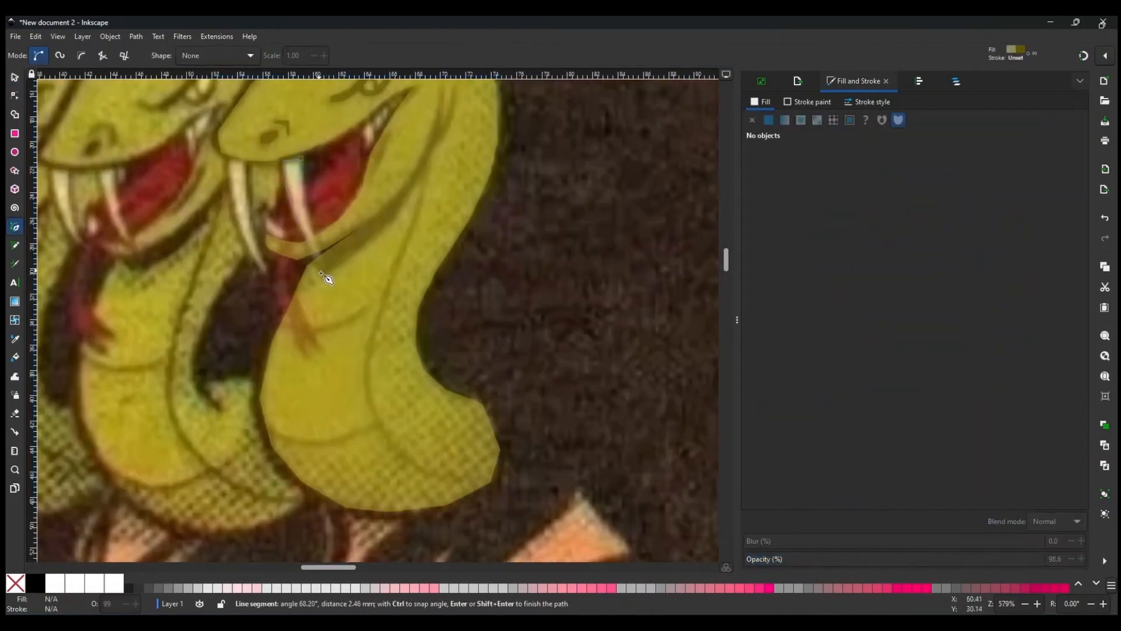
click(321, 272)
click(302, 160)
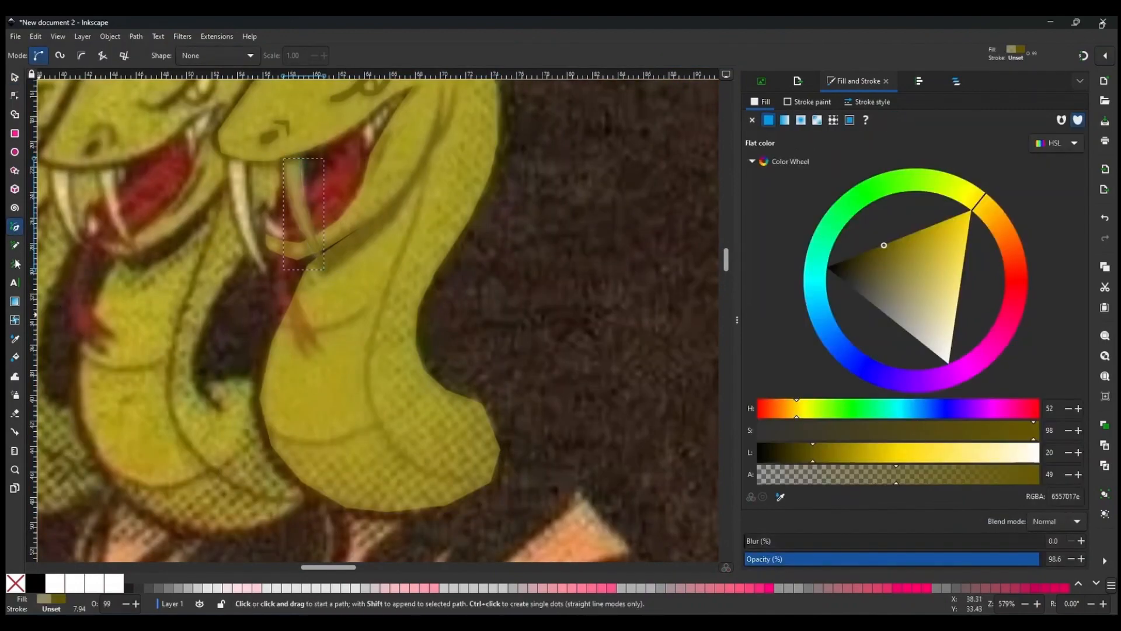
key(d)
click(297, 178)
key(b)
Trace the left fang as a closed shape in the same fang colour.
click(252, 166)
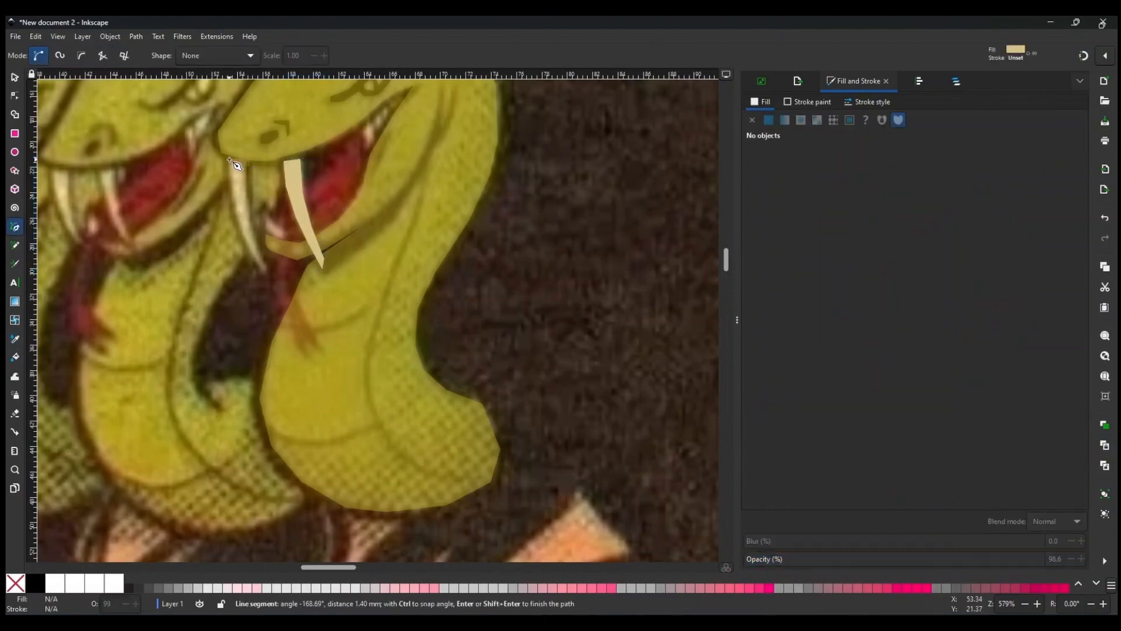
click(257, 250)
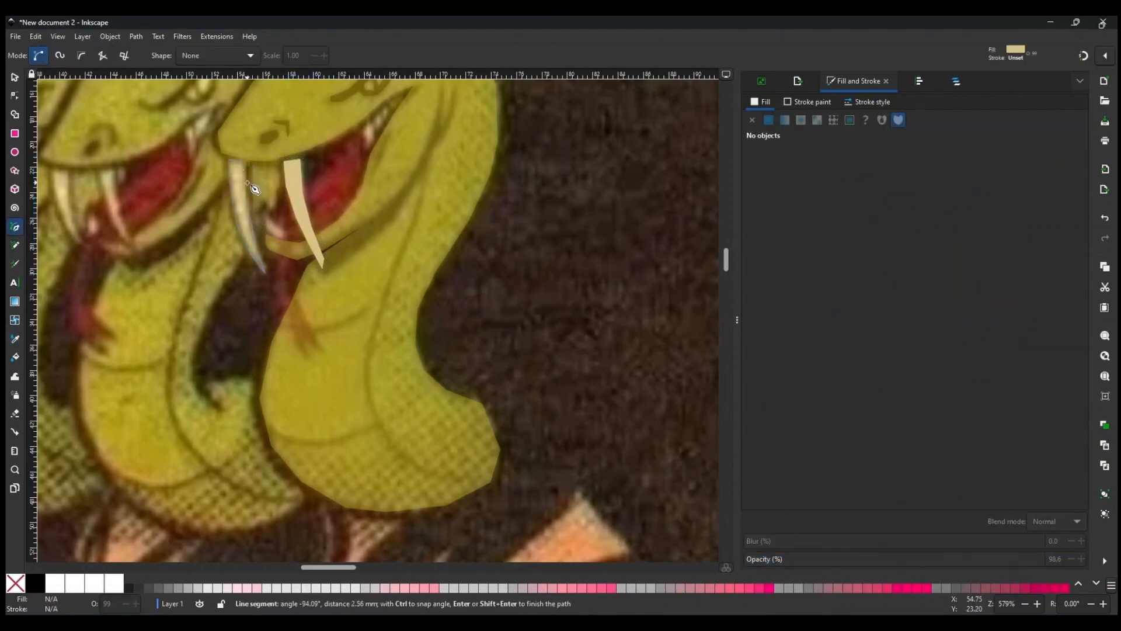
scroll(253, 187, down, 3)
scroll(388, 275, up, 5)
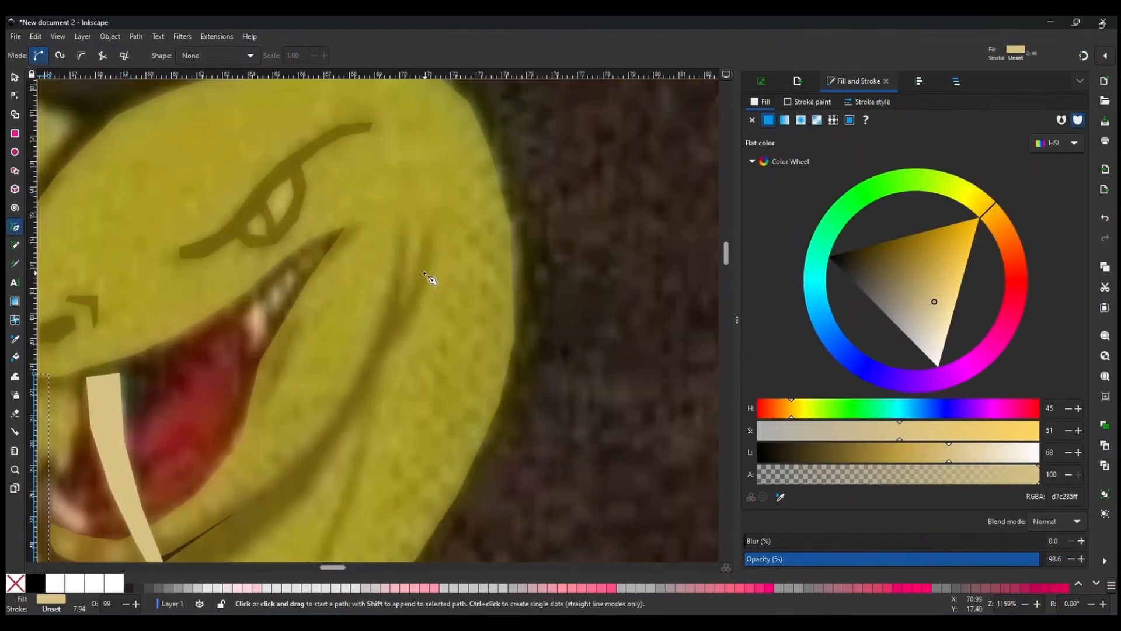
Trace the small teeth along the upper jaw as closed shapes.
click(244, 319)
click(252, 330)
click(250, 347)
click(266, 335)
click(266, 311)
click(257, 302)
click(292, 270)
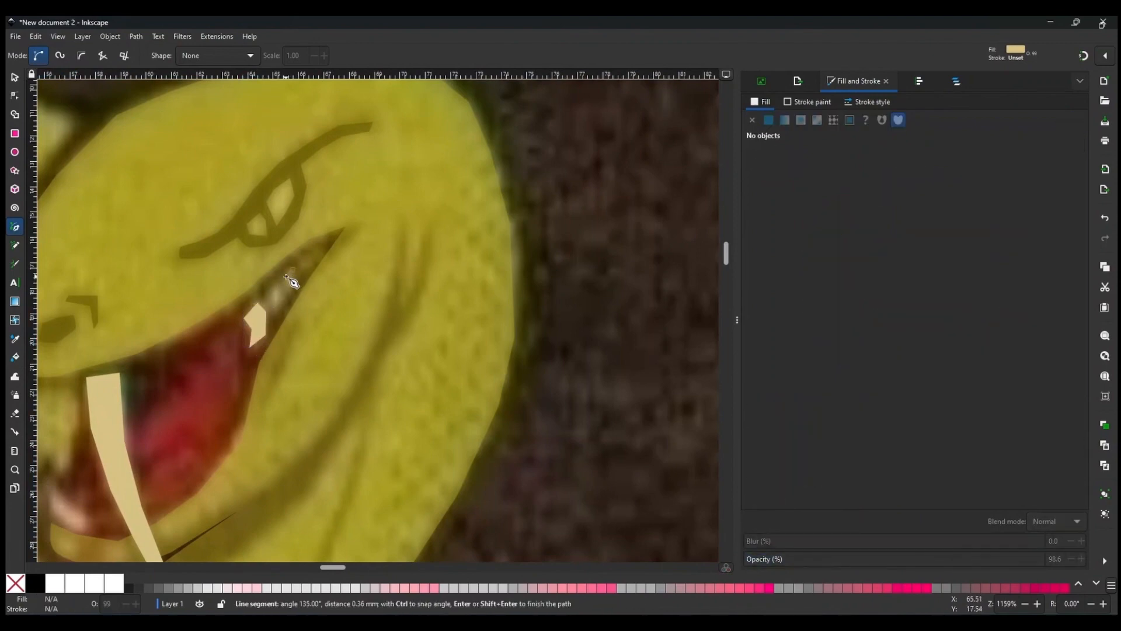
click(288, 291)
click(293, 270)
click(271, 285)
click(272, 314)
click(281, 310)
click(280, 286)
click(271, 285)
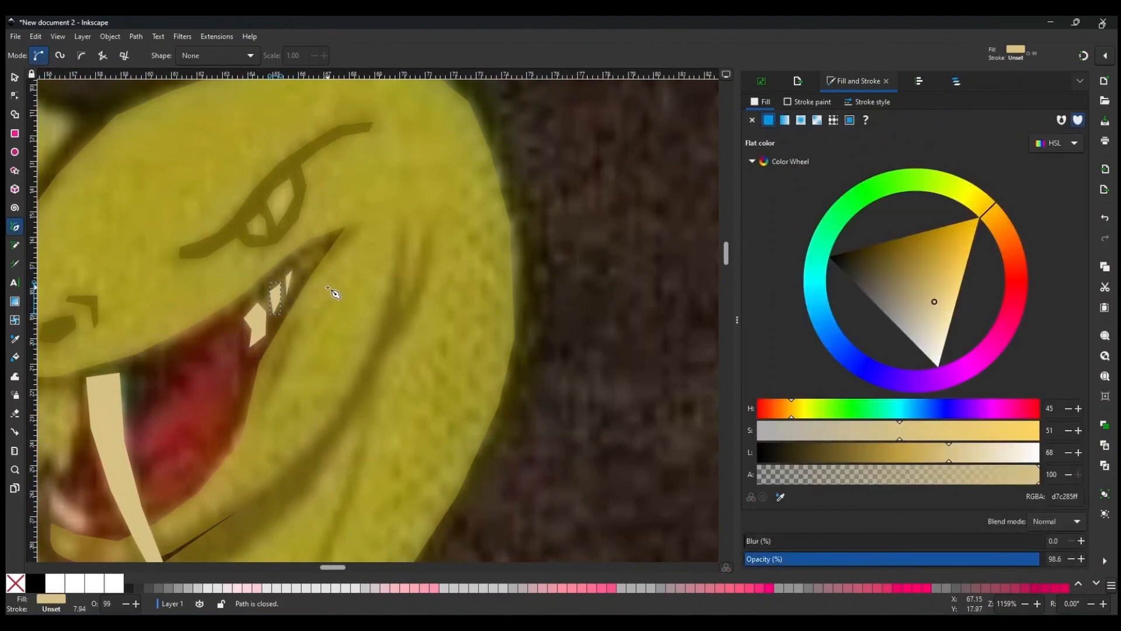
Draw the eye highlight inside the eye opening and a tiny extra point beside it.
scroll(333, 292, down, 3)
scroll(297, 192, up, 3)
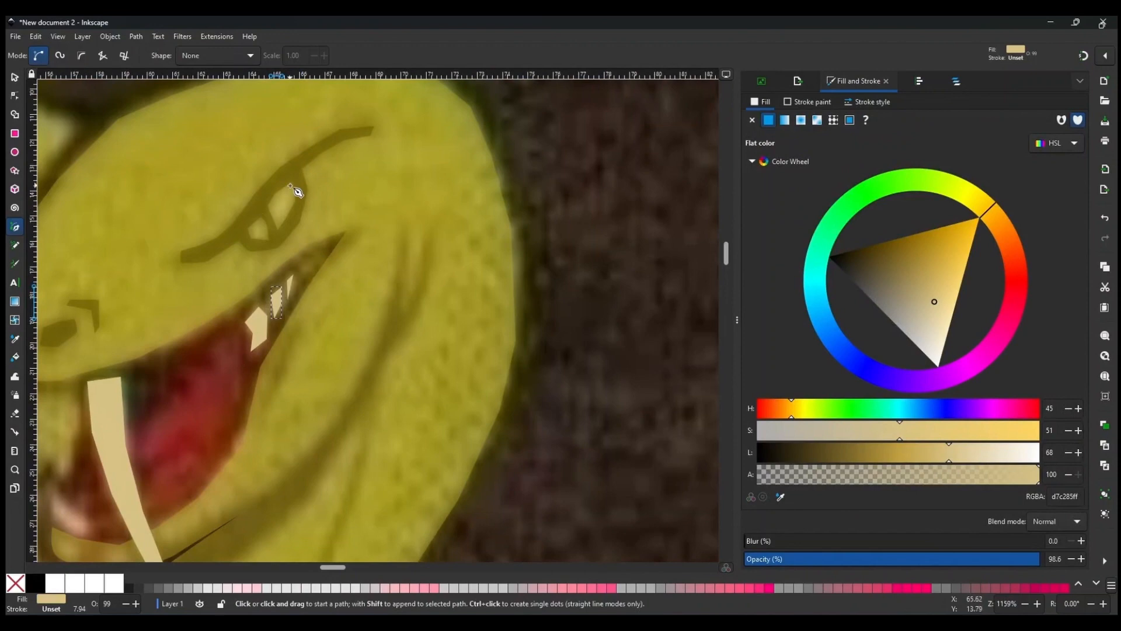
click(290, 186)
click(272, 216)
click(285, 220)
click(301, 196)
click(290, 186)
scroll(327, 236, down, 3)
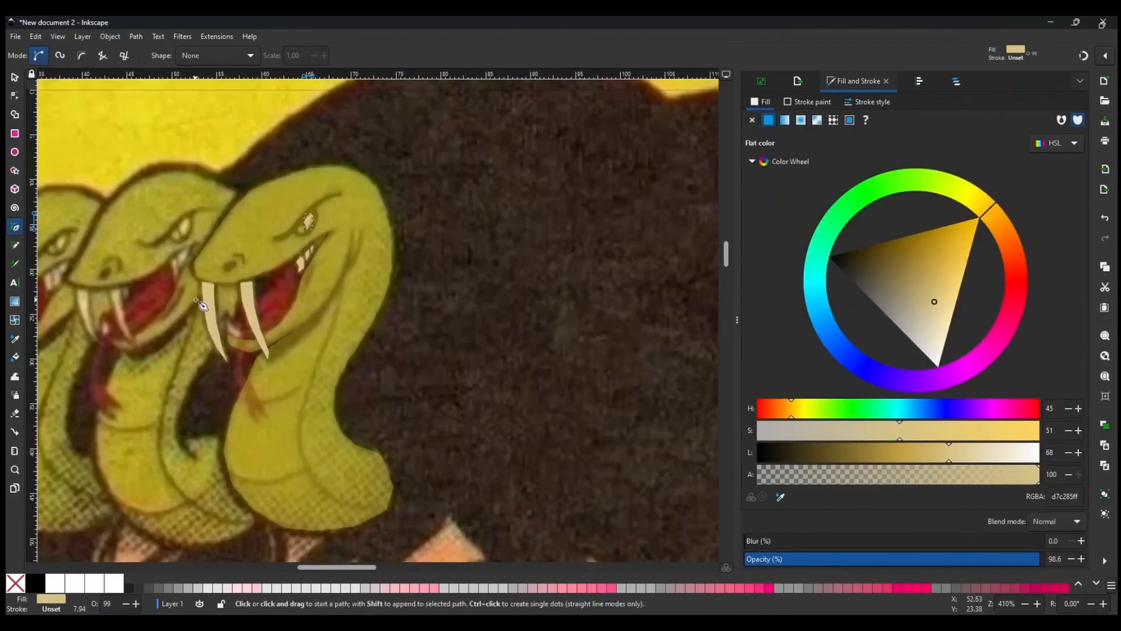
scroll(309, 222, up, 3)
click(314, 153)
click(318, 150)
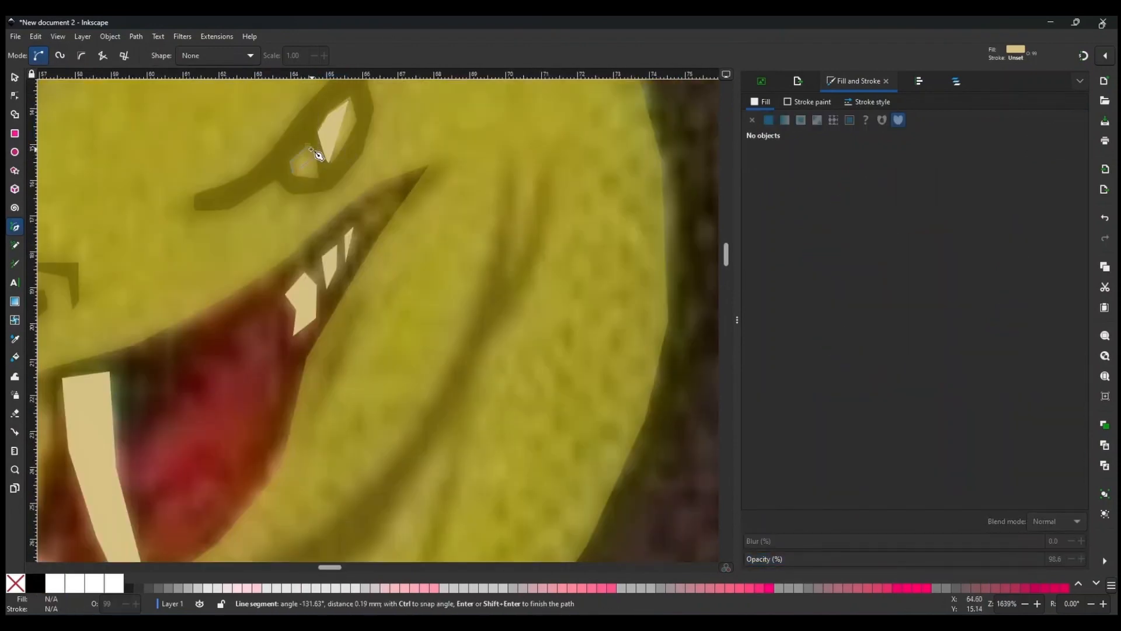
key(Return)
Trace the small lower tooth between the two fangs as a closed shape.
scroll(374, 206, down, 2)
scroll(374, 207, down, 3)
scroll(426, 233, up, 4)
click(289, 206)
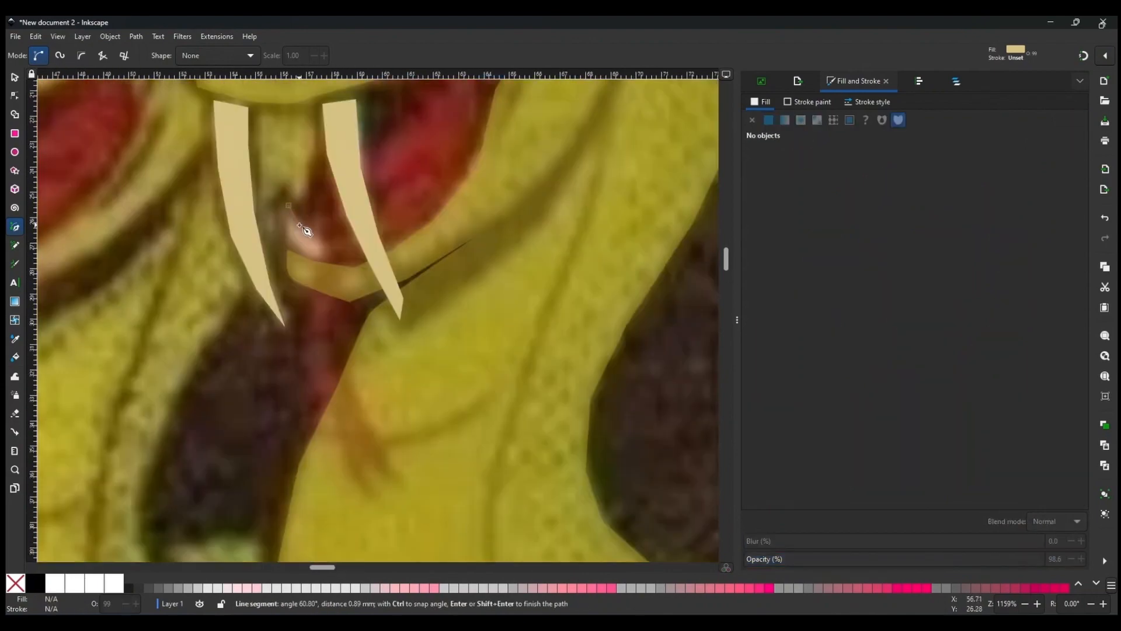
click(323, 254)
click(290, 240)
click(288, 206)
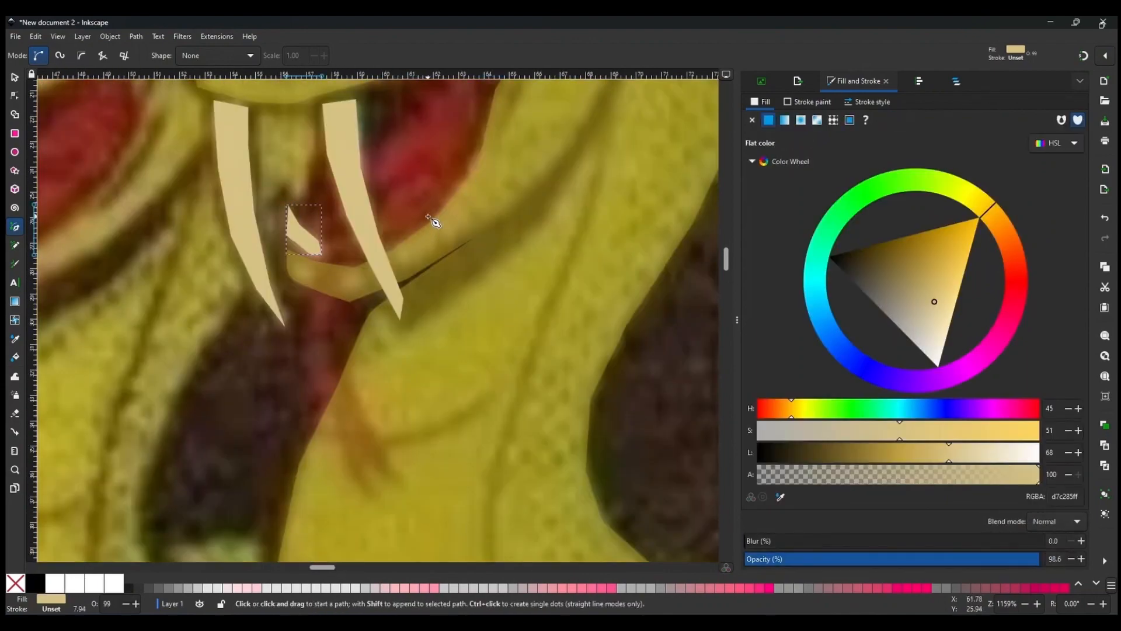
Trace the forked tongue from inside the mouth down past the lower jaw as a closed shape.
scroll(429, 224, down, 5)
scroll(422, 270, right, 4)
scroll(316, 270, up, 3)
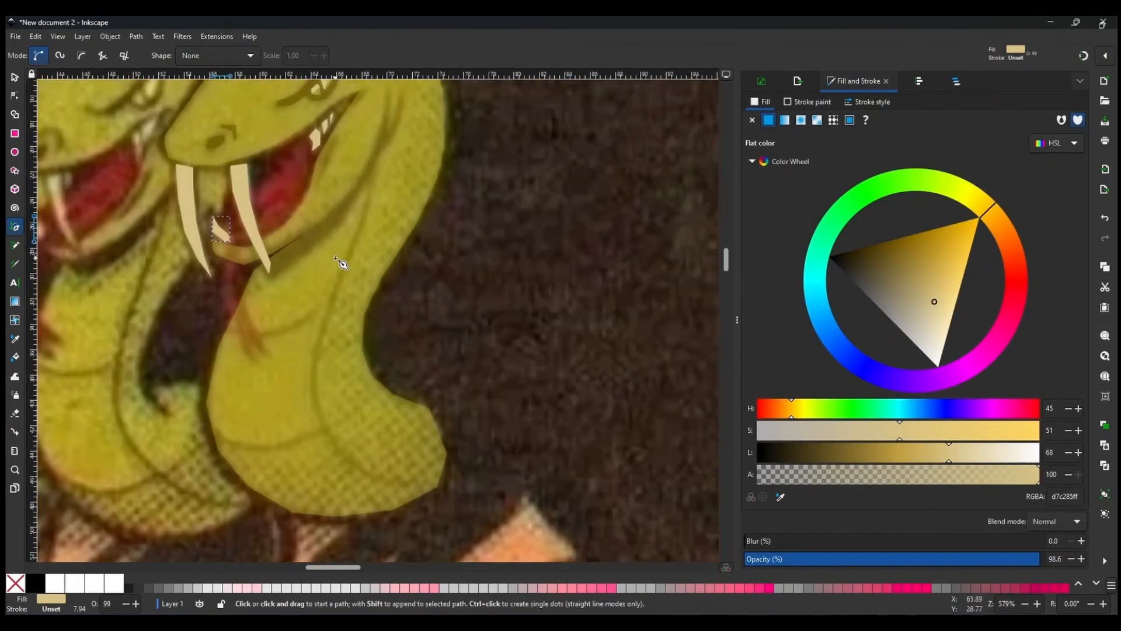
scroll(343, 261, up, 2)
click(304, 188)
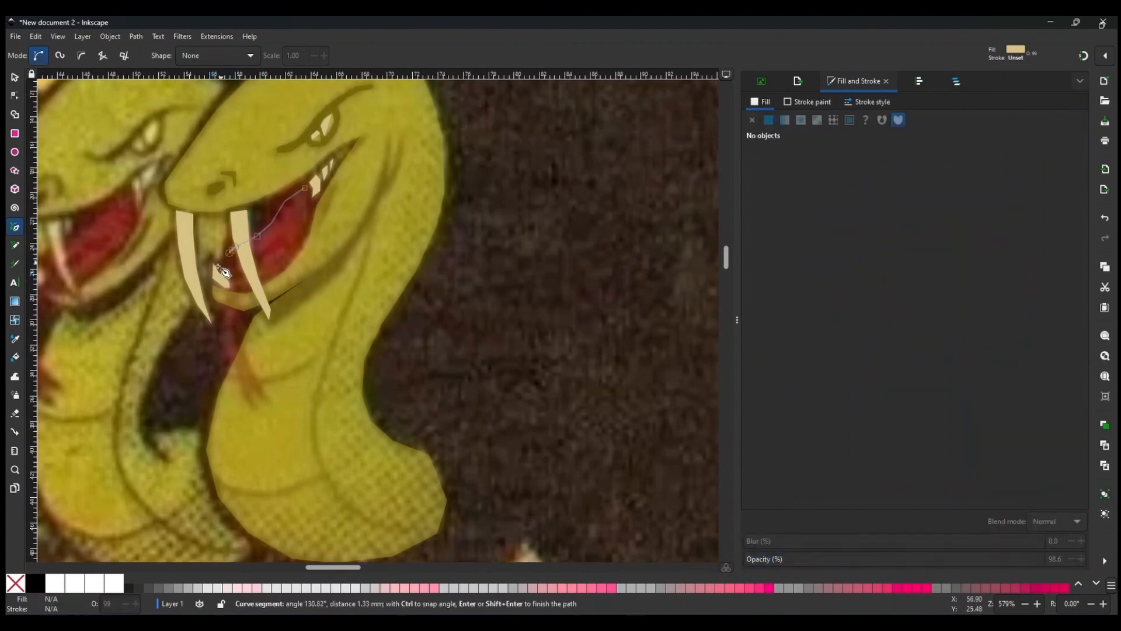
click(222, 336)
click(227, 358)
click(237, 371)
click(241, 392)
click(253, 408)
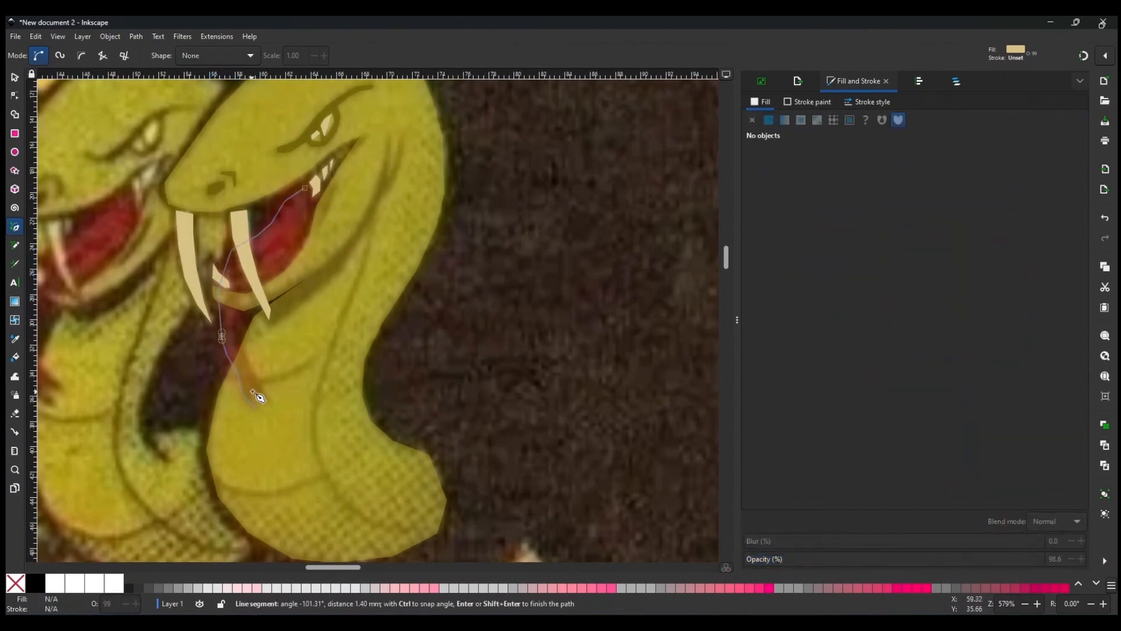
click(254, 391)
click(269, 404)
click(256, 385)
click(243, 349)
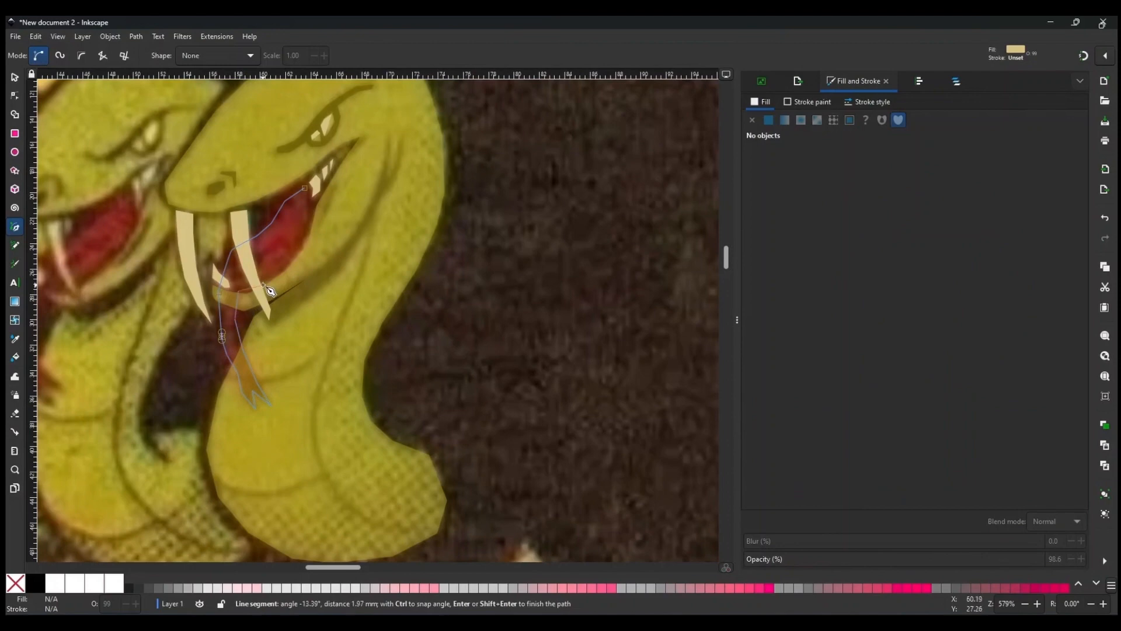
click(304, 189)
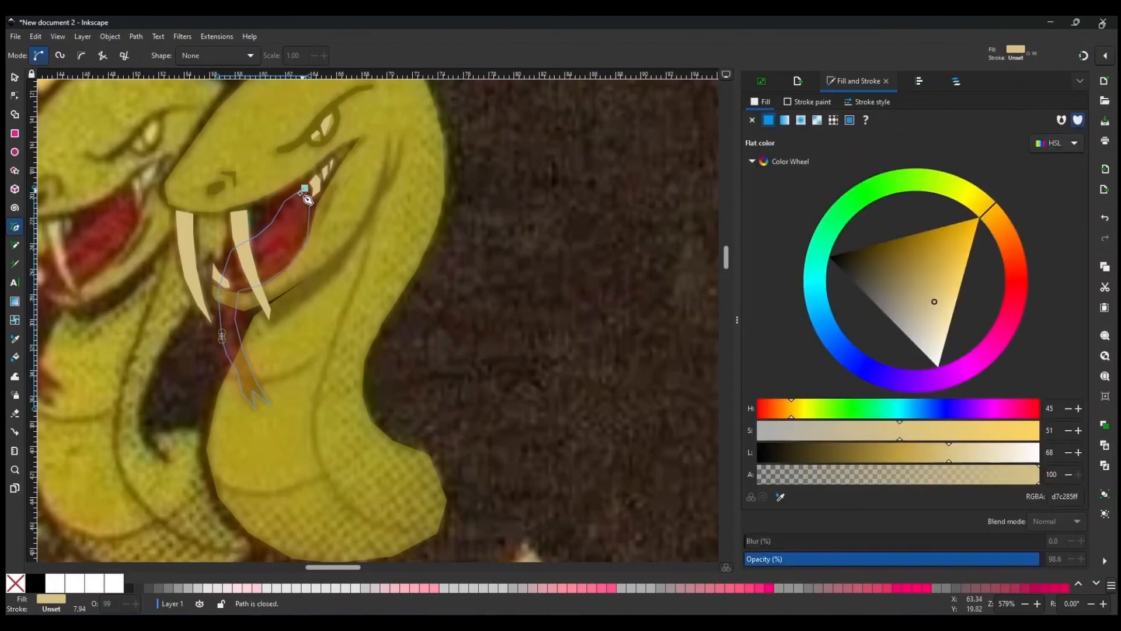
Fill the tongue with the red sampled from the neighbouring snake's mouth.
click(15, 339)
click(98, 265)
key(s)
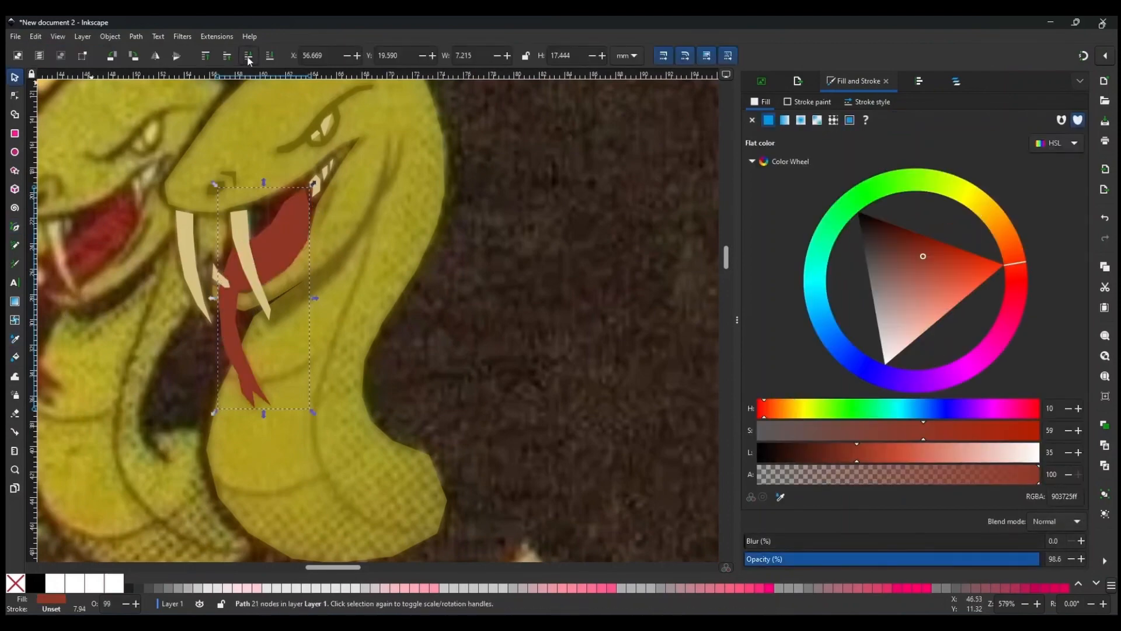
scroll(339, 271, down, 2)
click(327, 283)
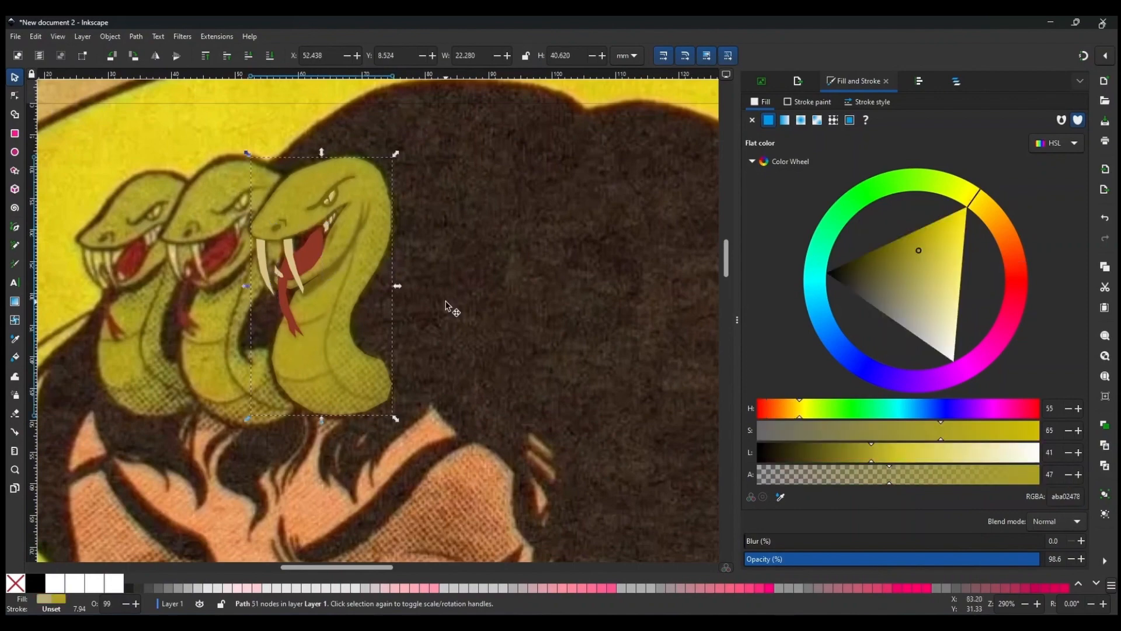
scroll(397, 289, up, 2)
key(b)
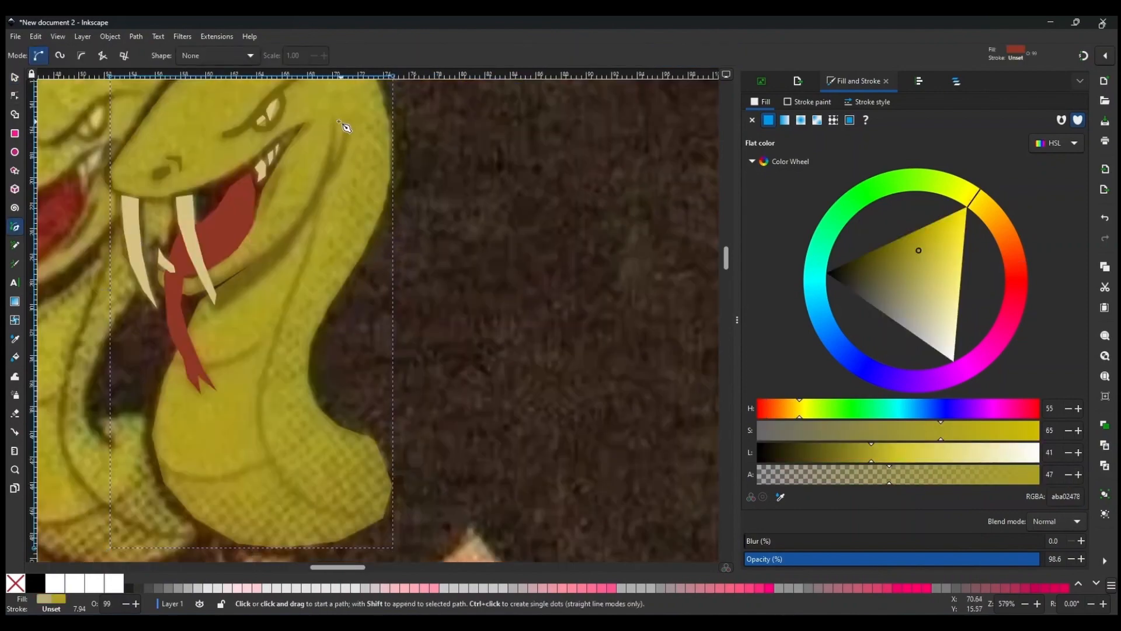
Trace the dark crease along the lower jaw as a closed shape and fill it with the dark olive sampled from the line art.
scroll(336, 149, up, 2)
click(314, 159)
click(314, 249)
click(341, 170)
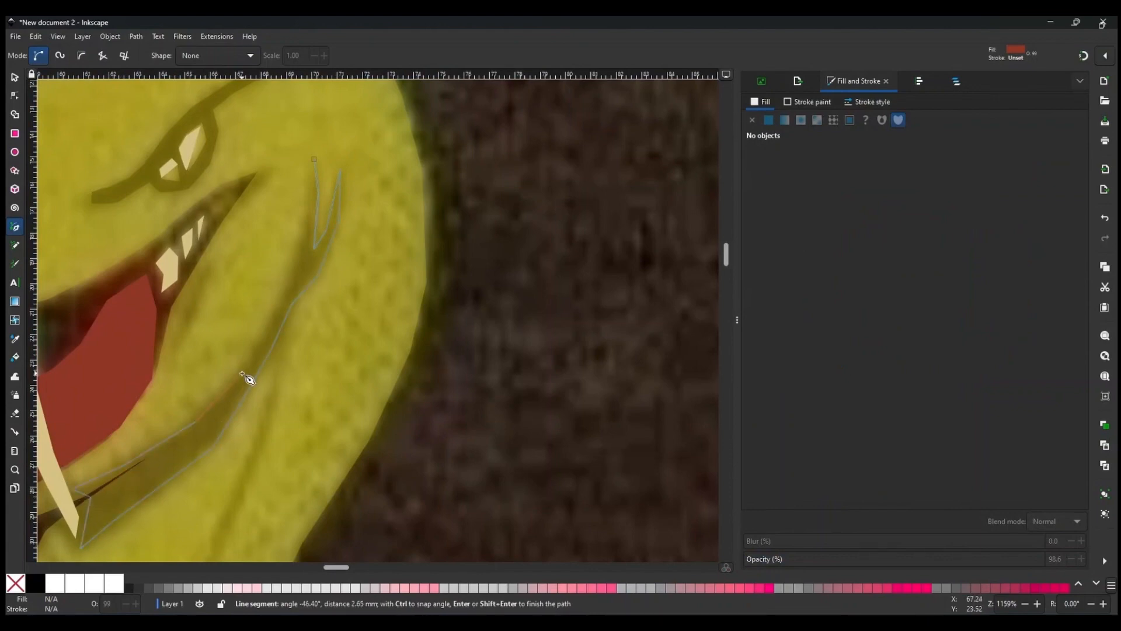
click(313, 159)
scroll(195, 304, down, 2)
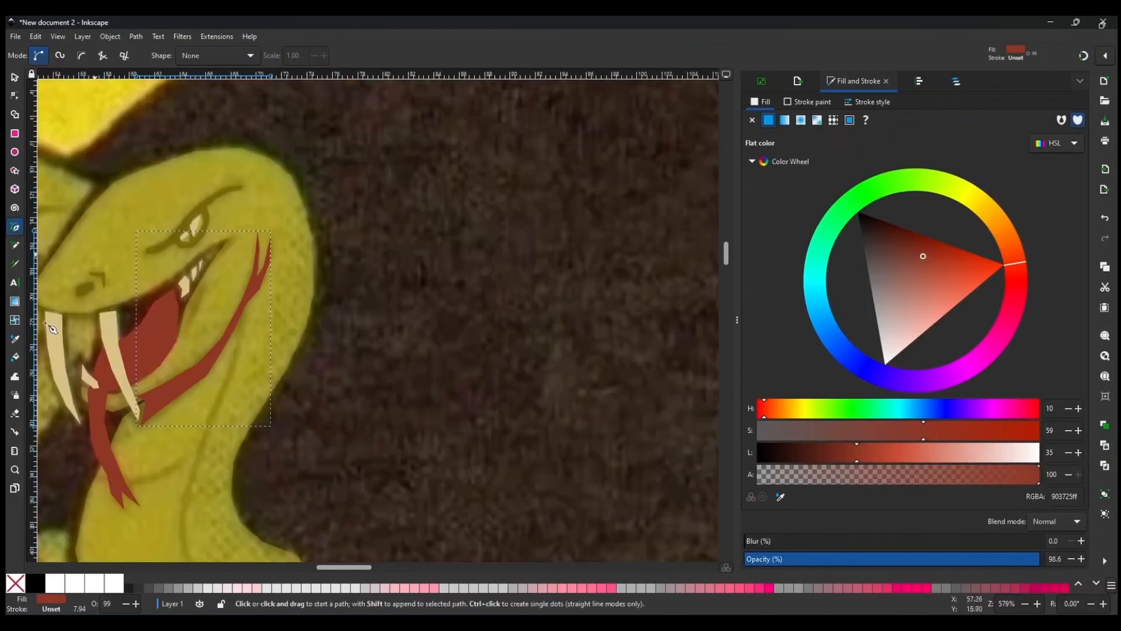
click(14, 338)
click(231, 192)
key(b)
Trace the long curved line running down the front of the neck as a thin closed shape.
scroll(298, 295, down, 2)
scroll(250, 387, up, 2)
scroll(351, 493, up, 1)
click(347, 495)
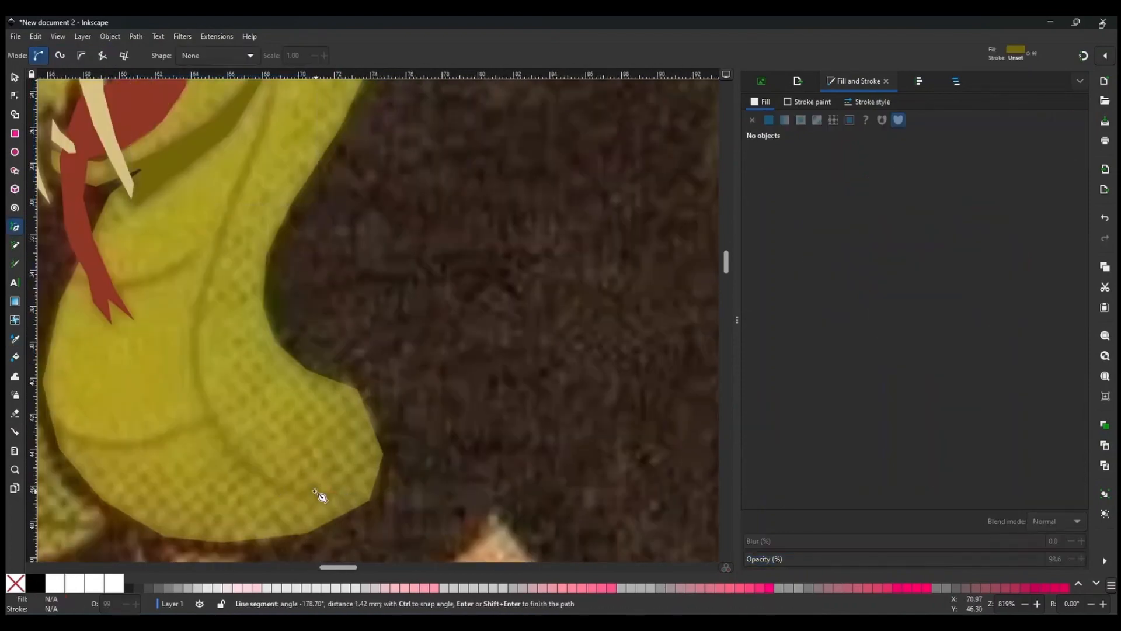
click(200, 363)
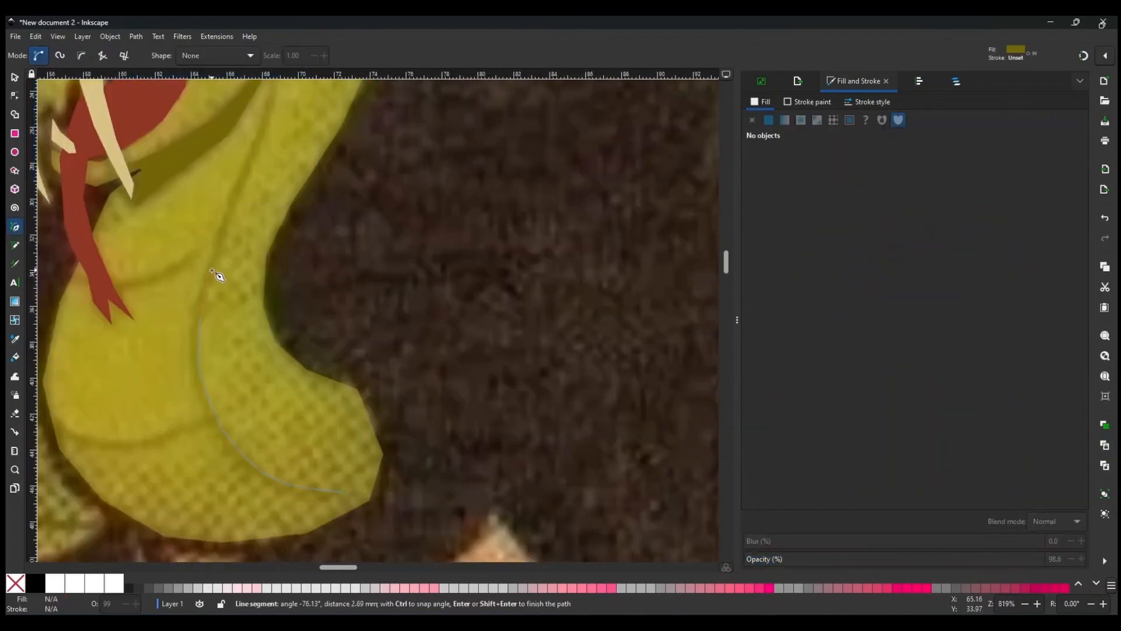
click(254, 160)
scroll(262, 169, up, 2)
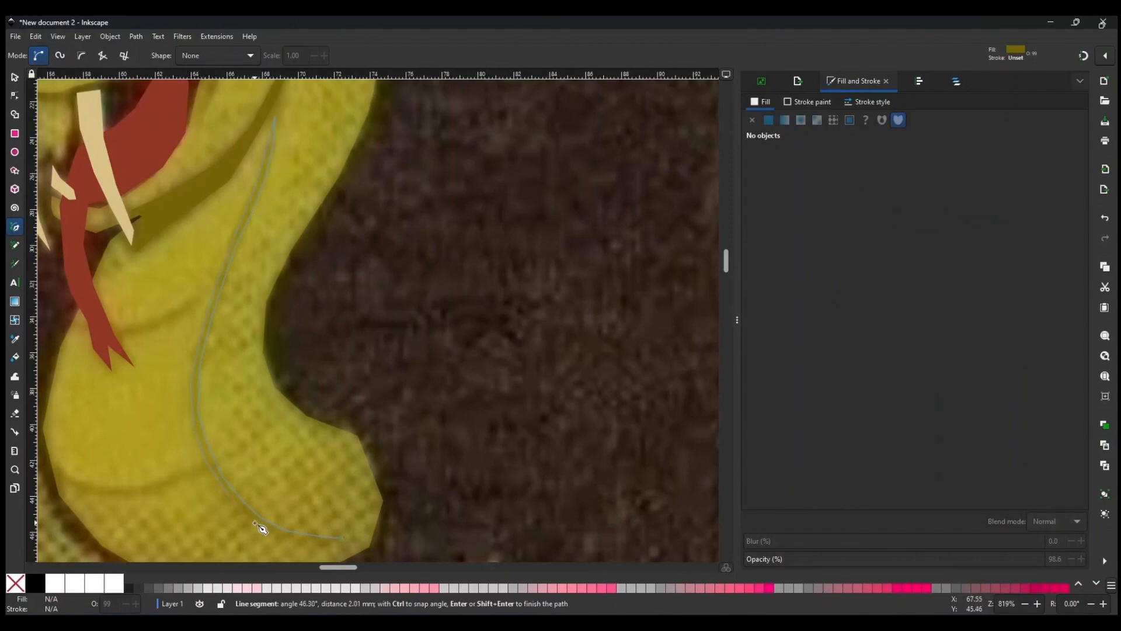
click(306, 542)
click(343, 539)
scroll(182, 479, left, 2)
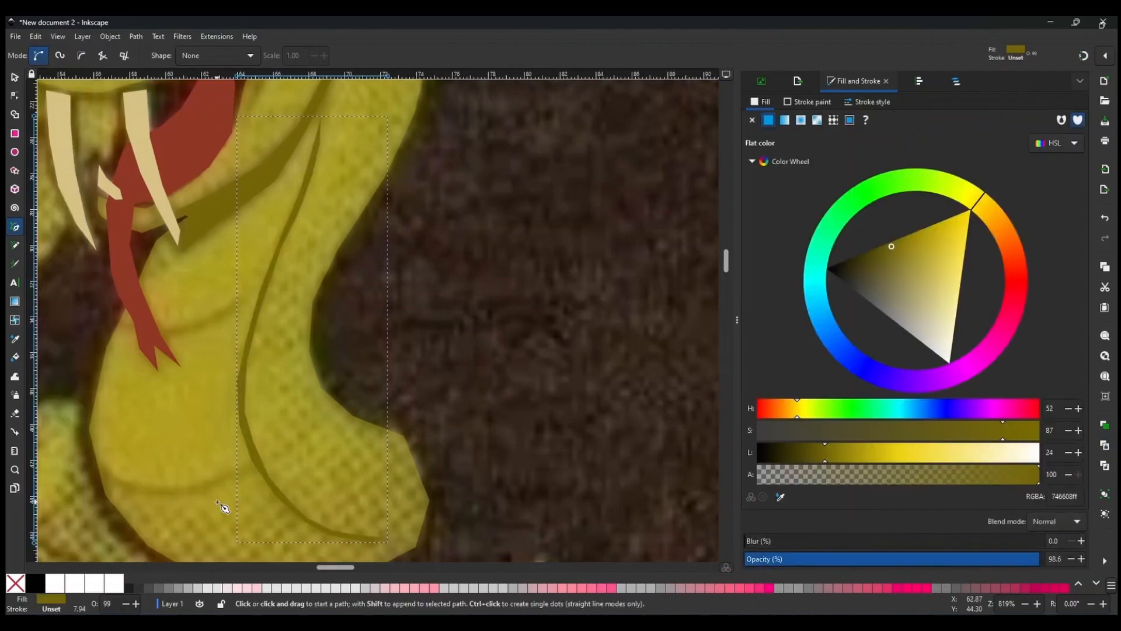
Trace the crease across the lower body as a thin closed shape.
scroll(225, 501, down, 2)
scroll(225, 497, up, 1)
click(108, 388)
click(225, 417)
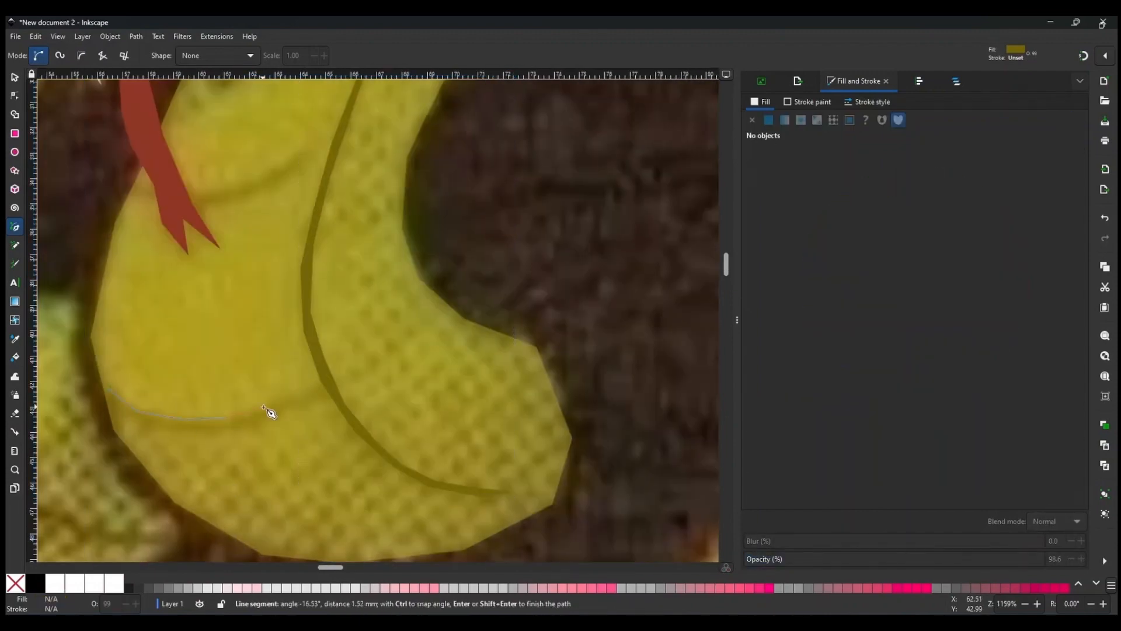
click(266, 405)
click(342, 383)
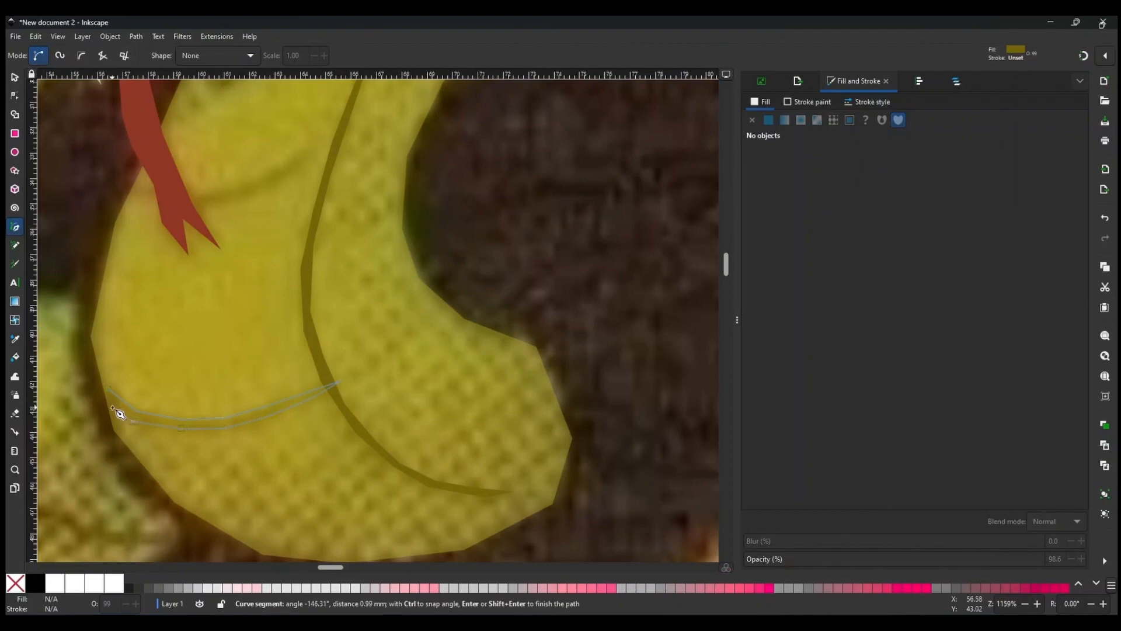
click(109, 388)
Trace the curved crease below the tongue as a thin closed shape.
scroll(297, 358, up, 2)
click(304, 196)
click(271, 219)
click(231, 234)
click(195, 235)
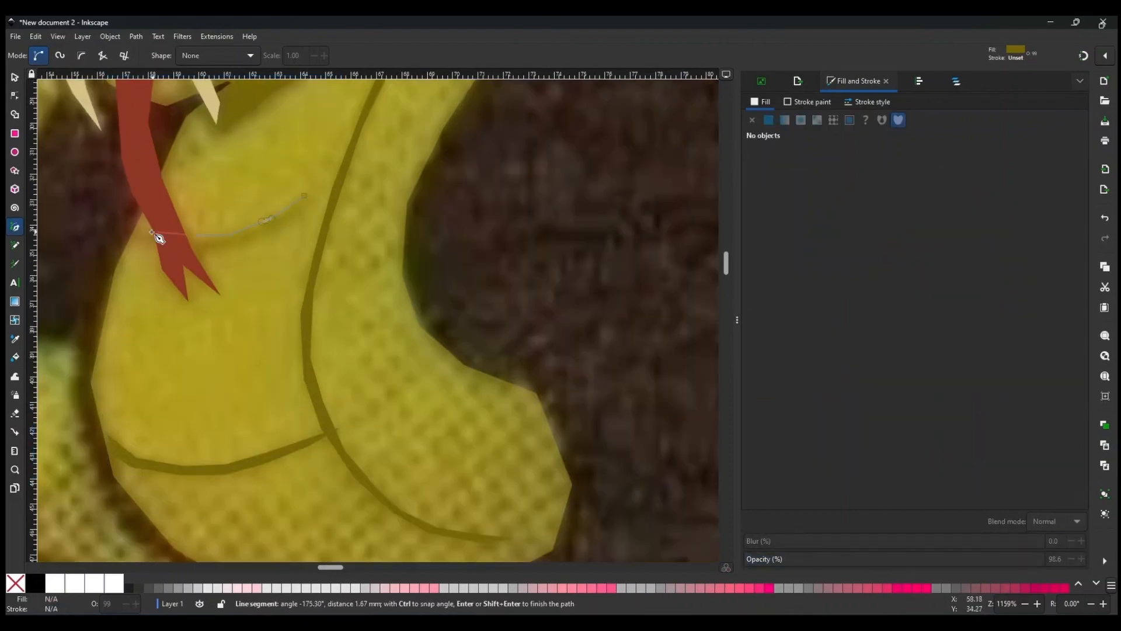
click(154, 231)
click(140, 229)
click(304, 195)
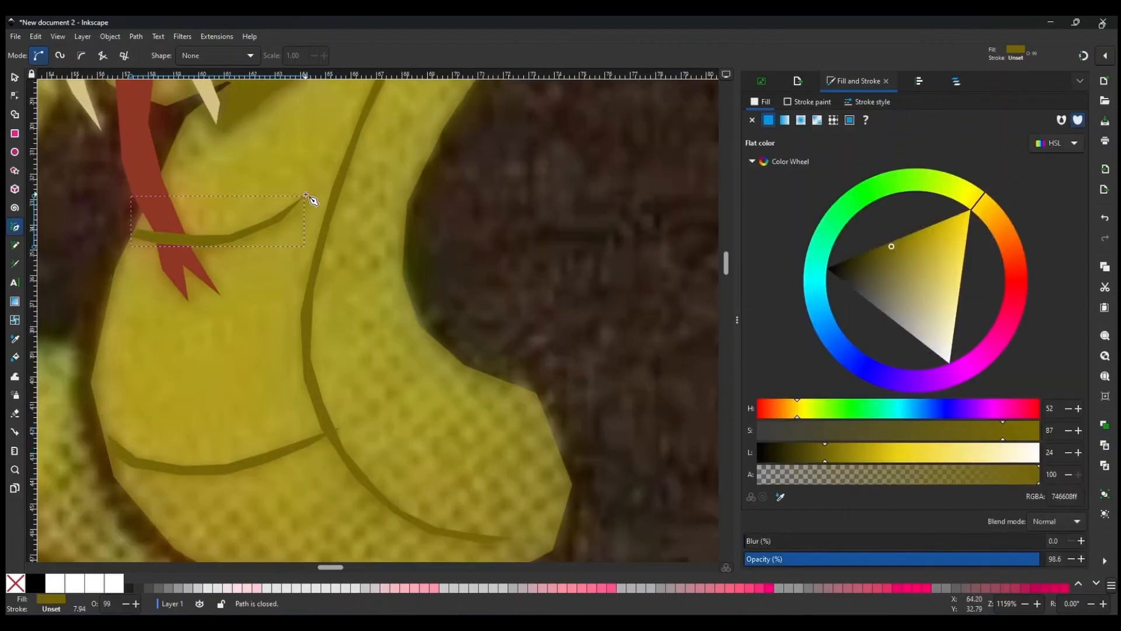
Select all the traced snake pieces and move them beside the artwork to preview them.
key(s)
scroll(362, 282, up, 5)
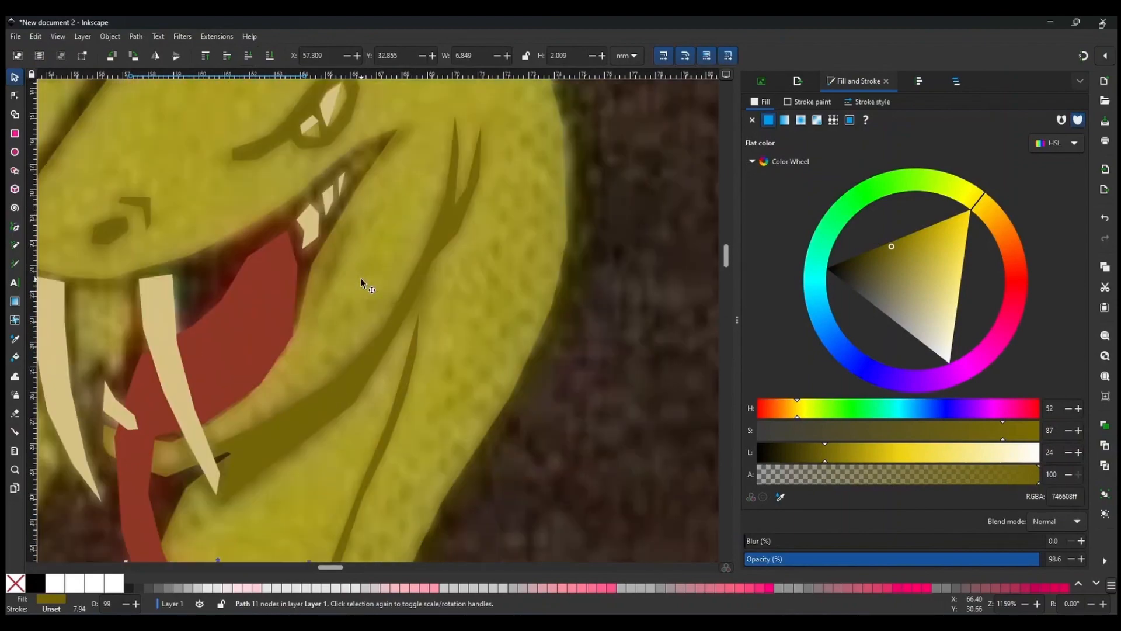
scroll(362, 283, down, 7)
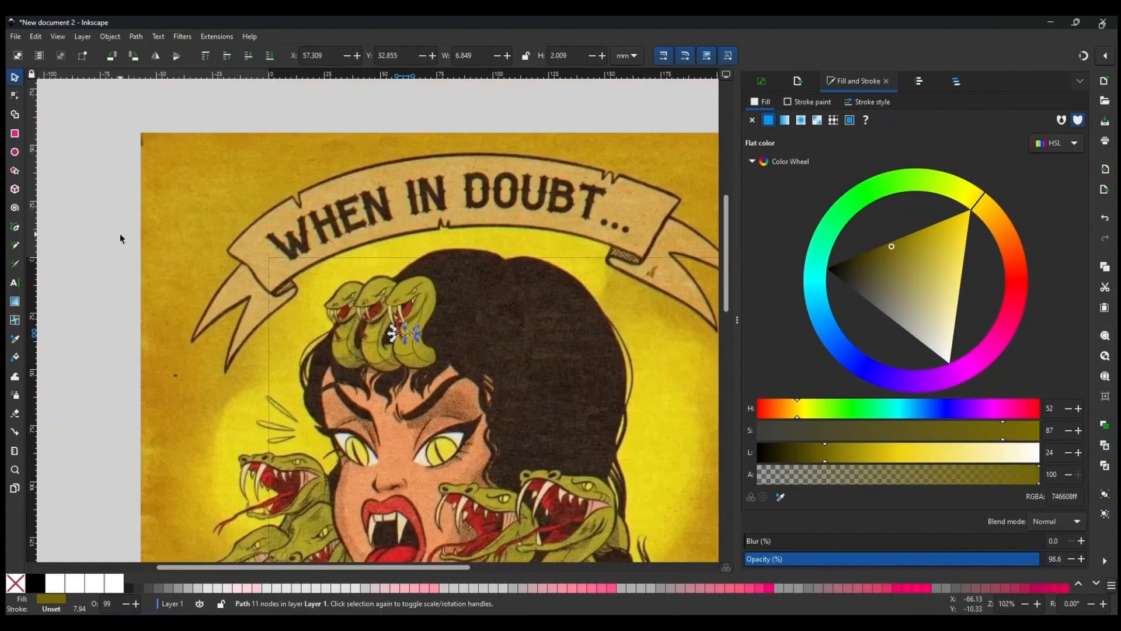
drag(103, 231, 468, 384)
scroll(124, 288, down, 2)
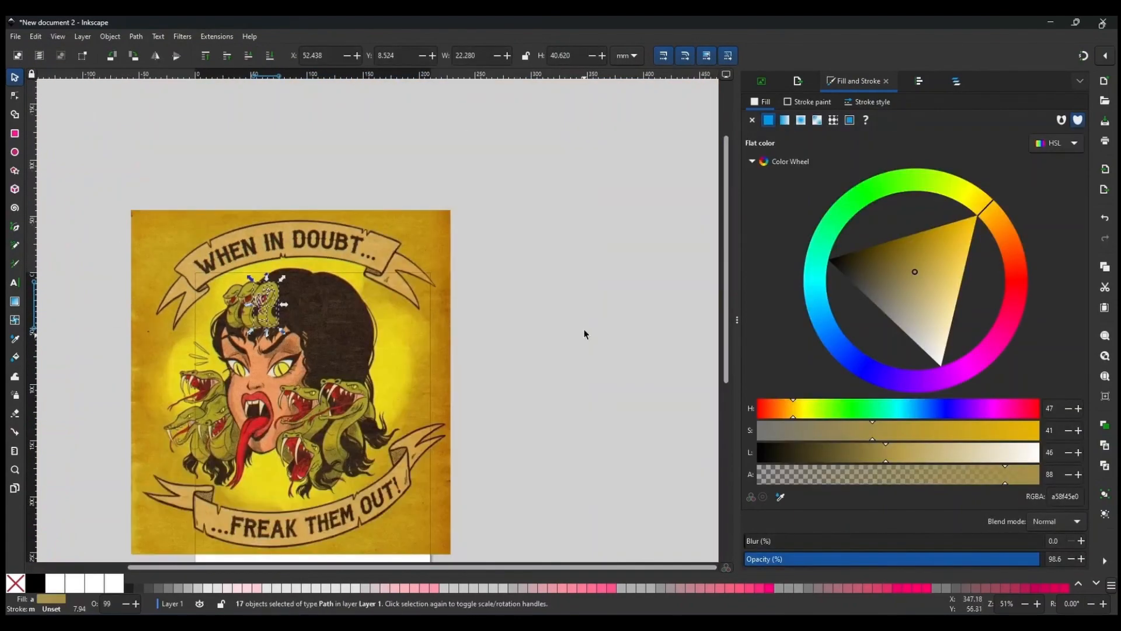
key(ctrl+x)
key(ctrl+v)
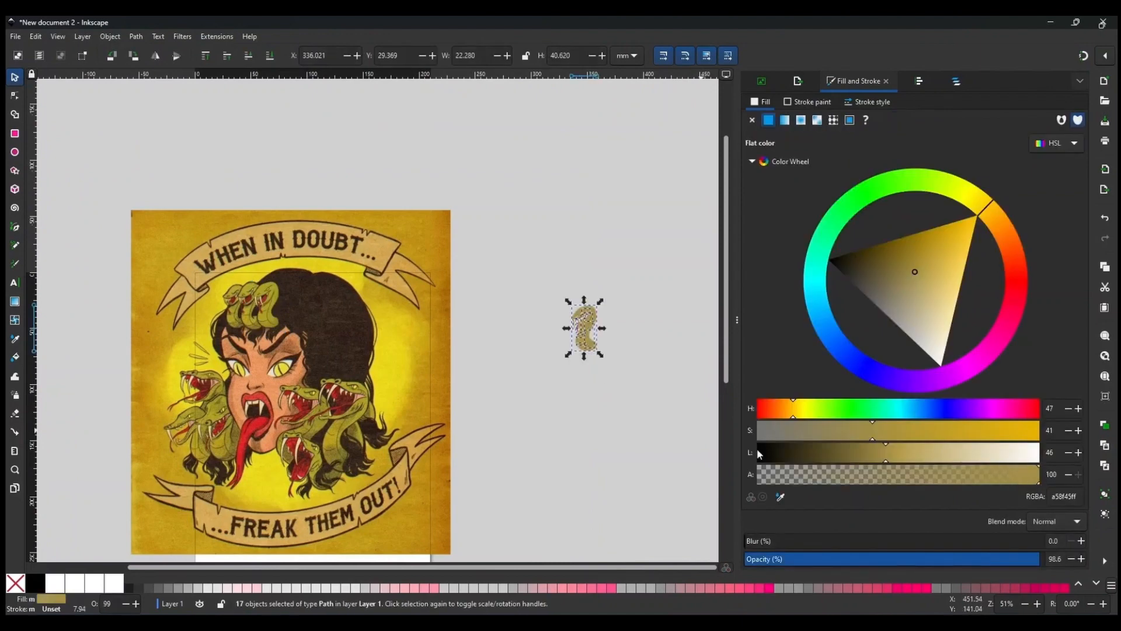
key(ctrl+z)
click(555, 447)
scroll(621, 331, up, 2)
scroll(573, 425, up, 2)
scroll(569, 426, down, 1)
drag(469, 184, 604, 399)
drag(495, 354, 374, 501)
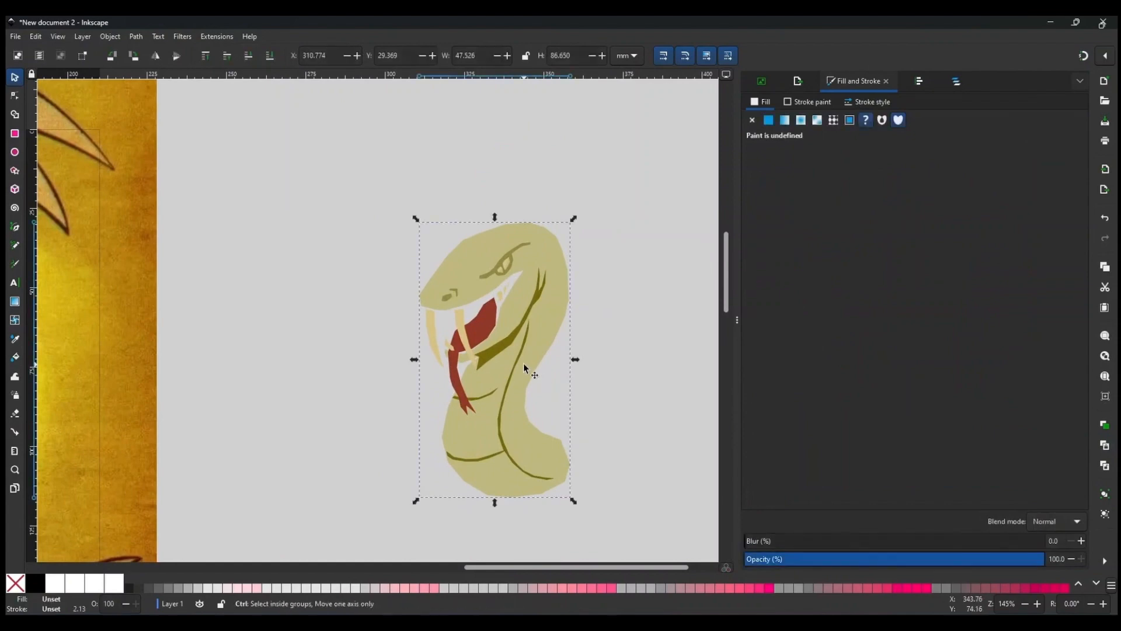
Raise the snake body's fill alpha to 99 so it is opaque.
click(524, 367)
click(1039, 480)
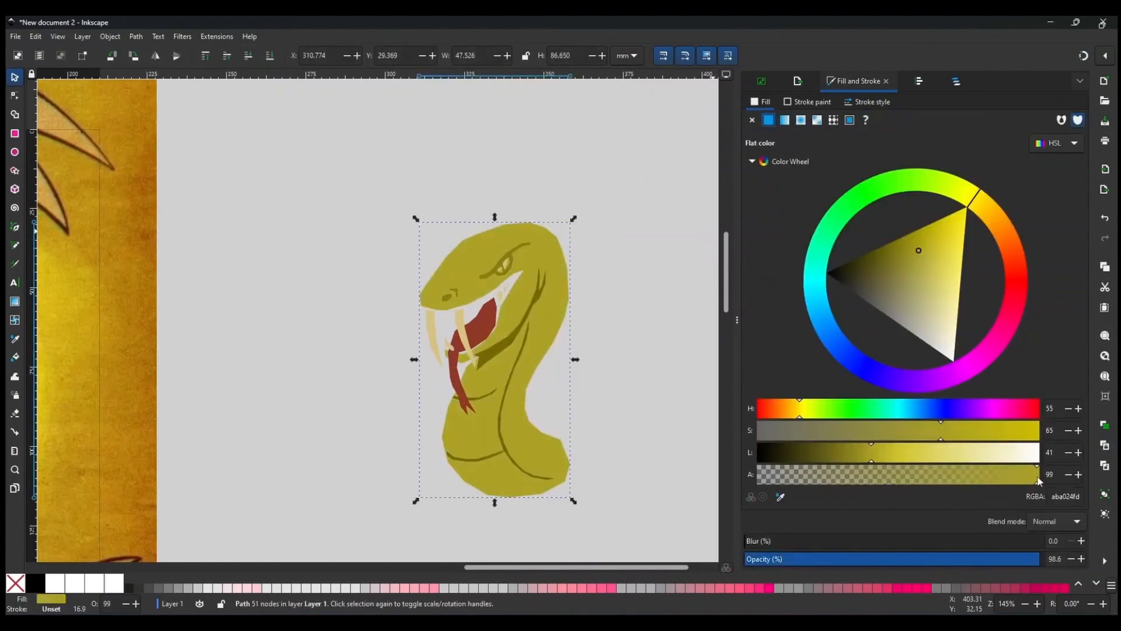
click(609, 330)
scroll(610, 331, down, 4)
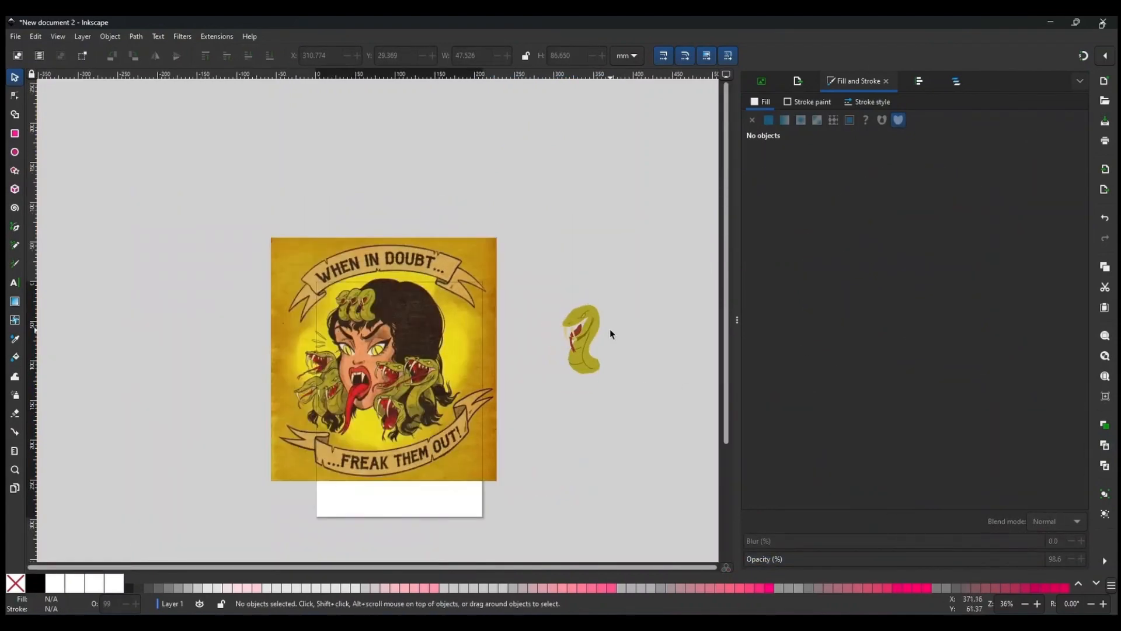
scroll(348, 344, up, 7)
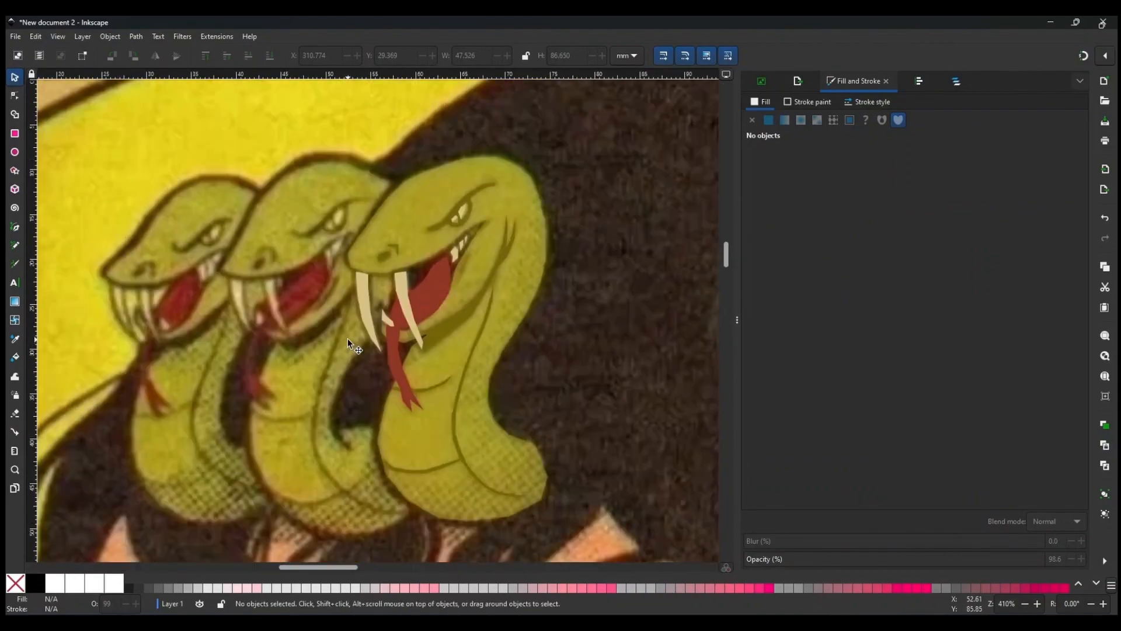
Select the traced snake pieces over the artwork and group them together.
scroll(438, 284, down, 4)
drag(152, 215, 490, 354)
mouse_move(456, 256)
mouse_down()
mouse_move(439, 222)
mouse_move(395, 260)
mouse_up()
key(ctrl+g)
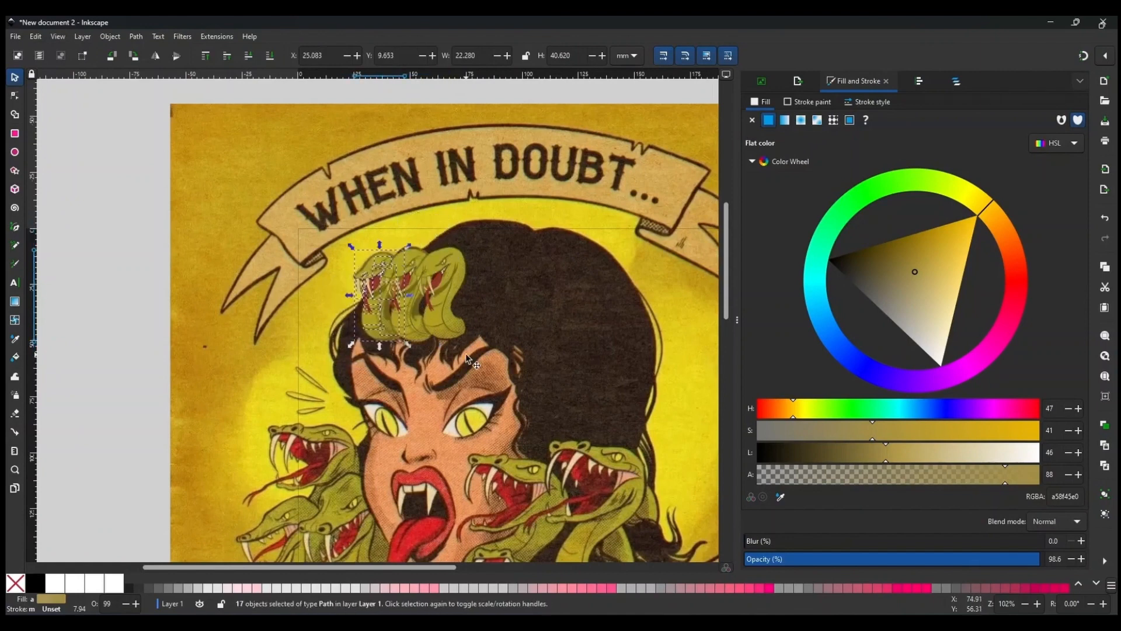
click(103, 270)
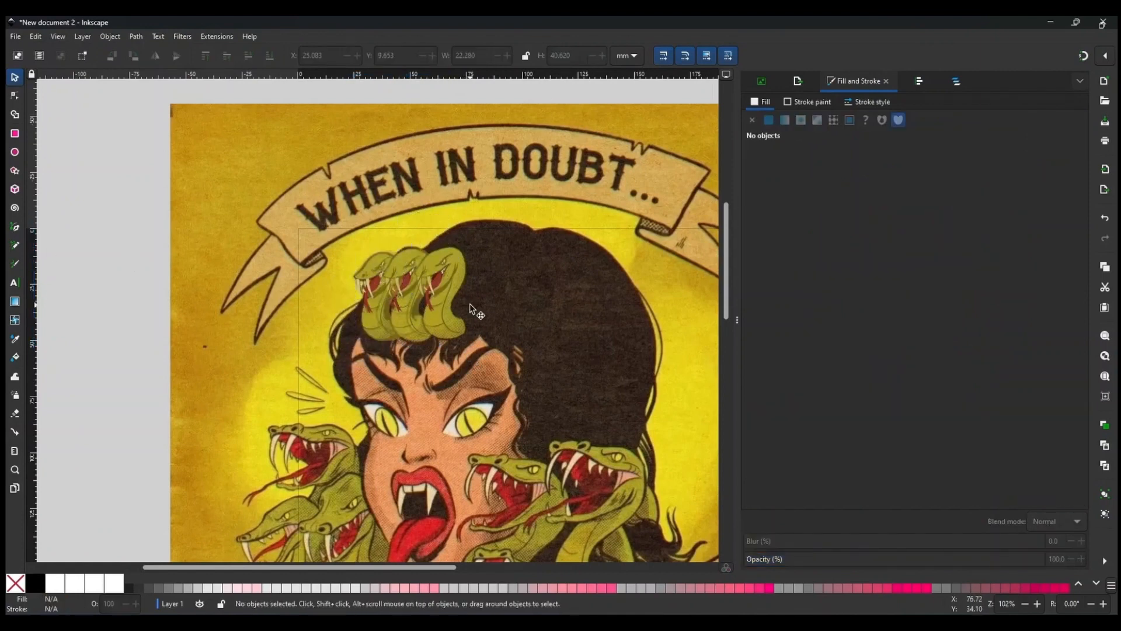
drag(380, 89, 437, 366)
ctrl+scroll(443, 357, up, 4)
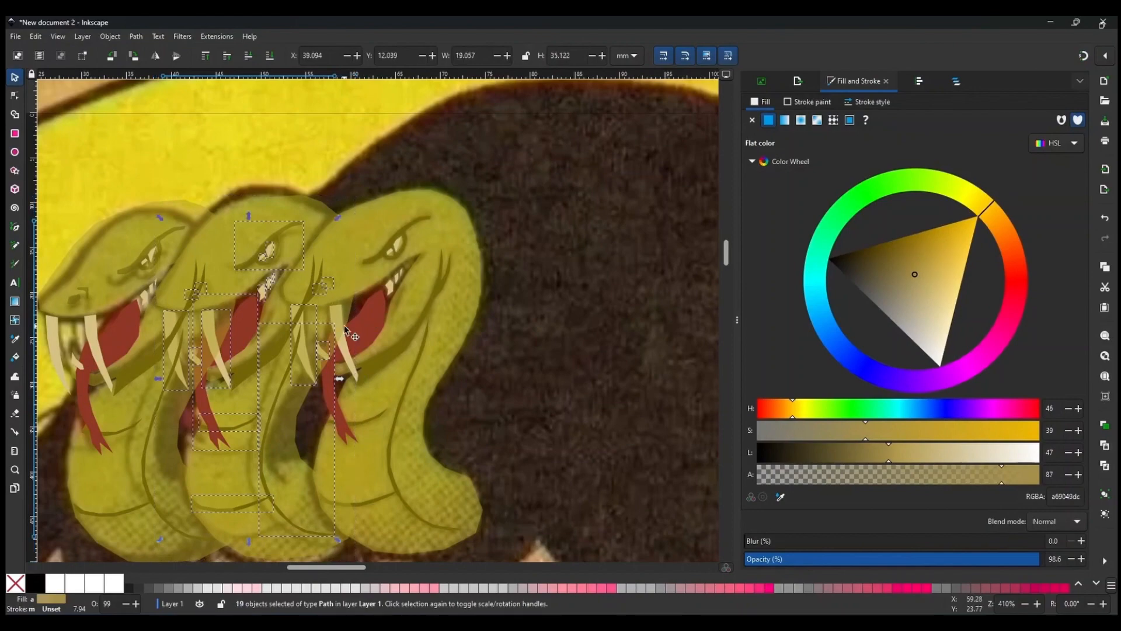
shift+click(306, 206)
key(ctrl+g)
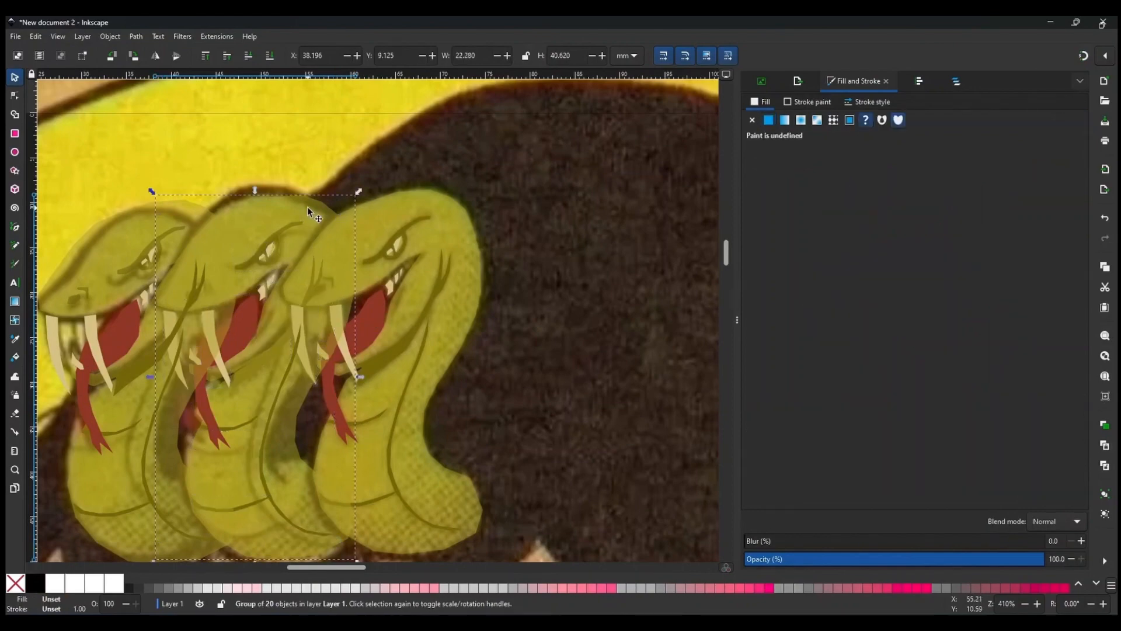
click(115, 246)
scroll(296, 310, down, 5)
scroll(297, 311, up, 1)
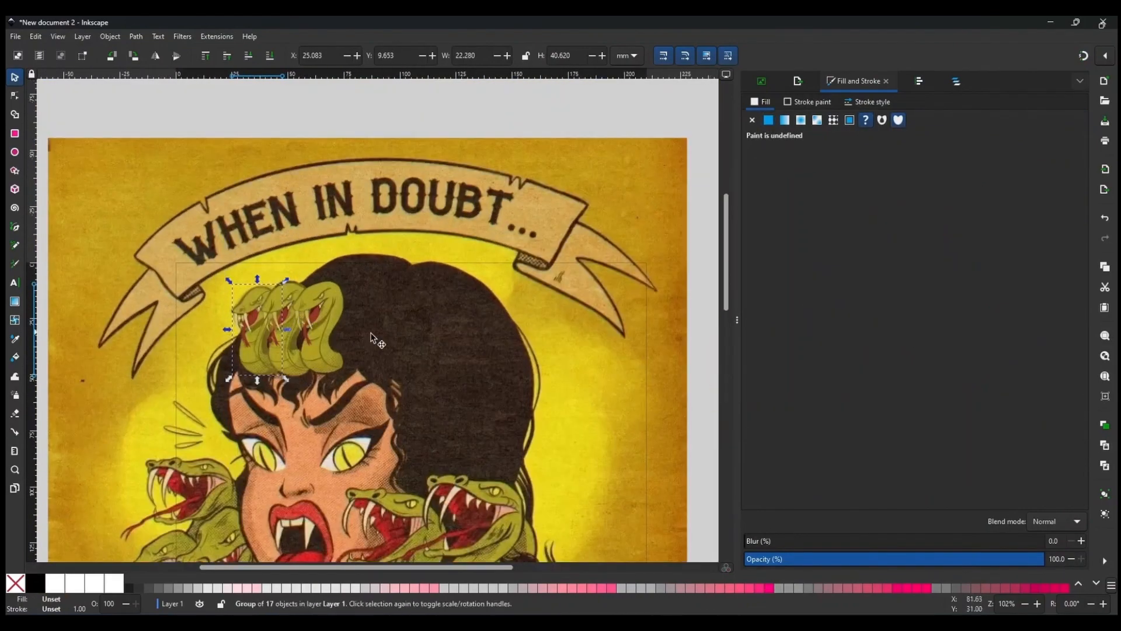
key(Escape)
drag(633, 191, 538, 195)
key(ctrl+z)
scroll(449, 299, down, 3)
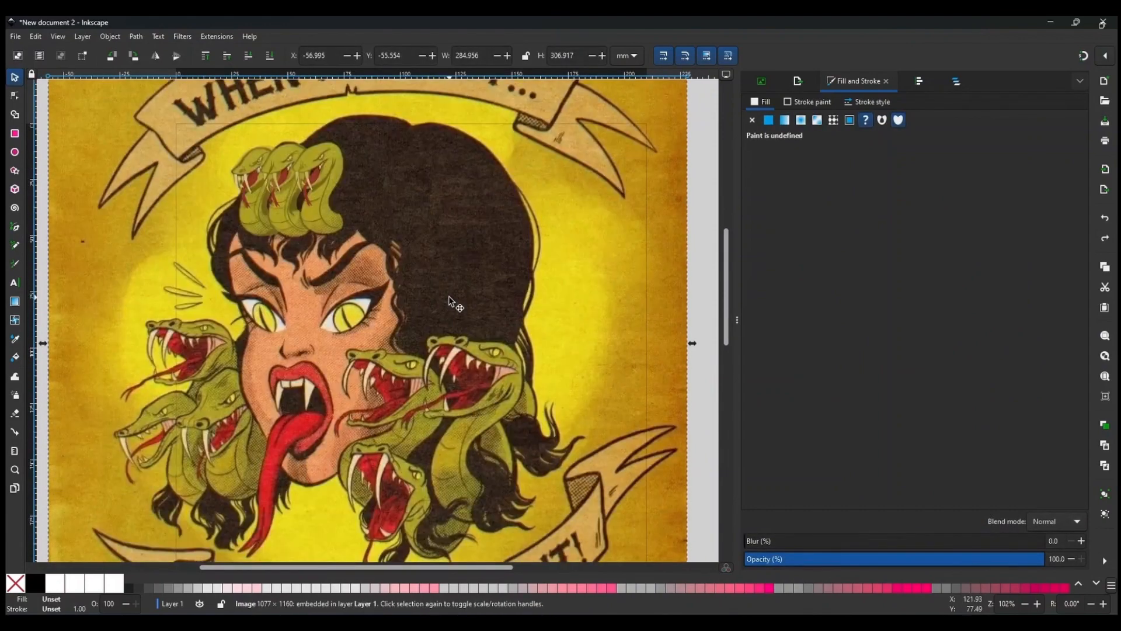
scroll(449, 295, down, 2)
scroll(449, 296, right, 4)
click(549, 335)
Save the document as freak-them-out-multi-path-vector in a new VARIOUS folder inside MERCH.
key(ctrl+s)
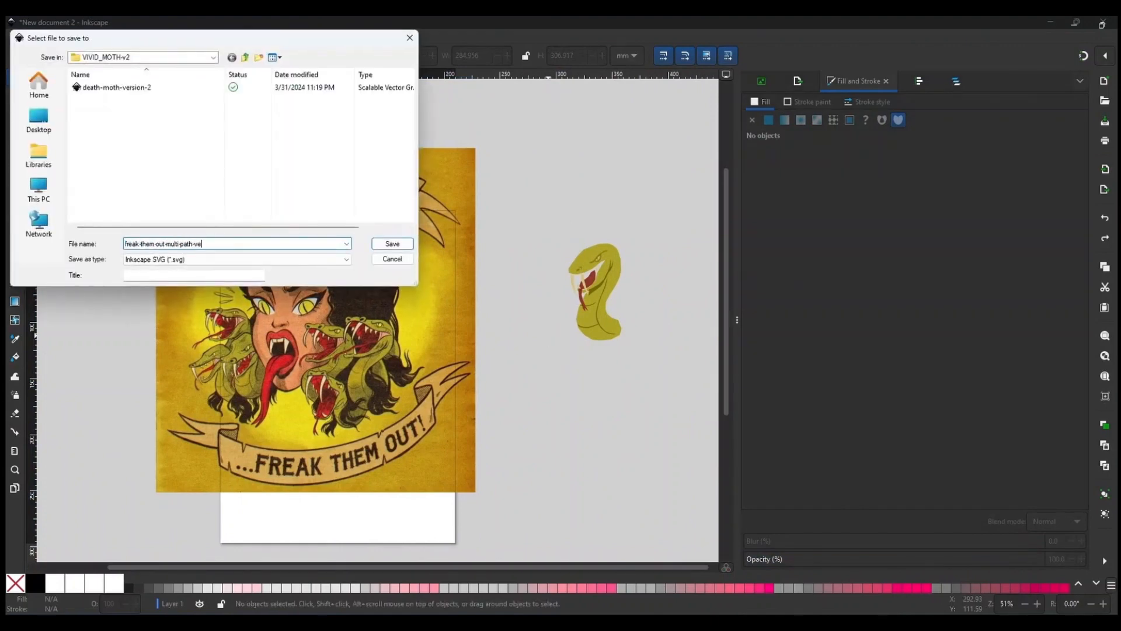
click(245, 58)
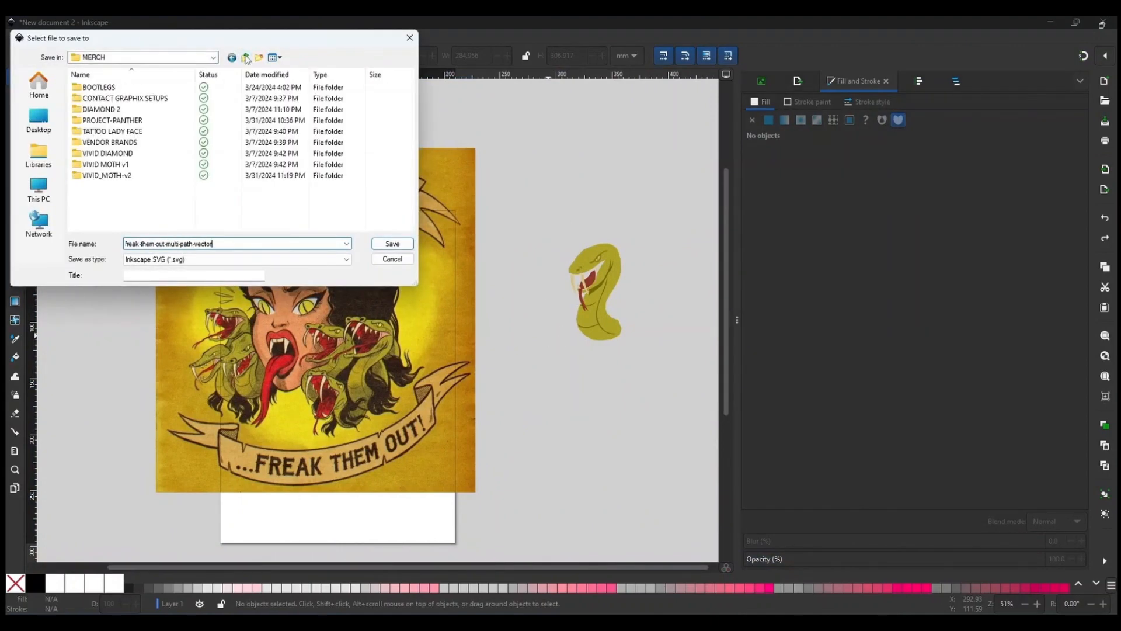
click(258, 58)
text(VARIOUS)
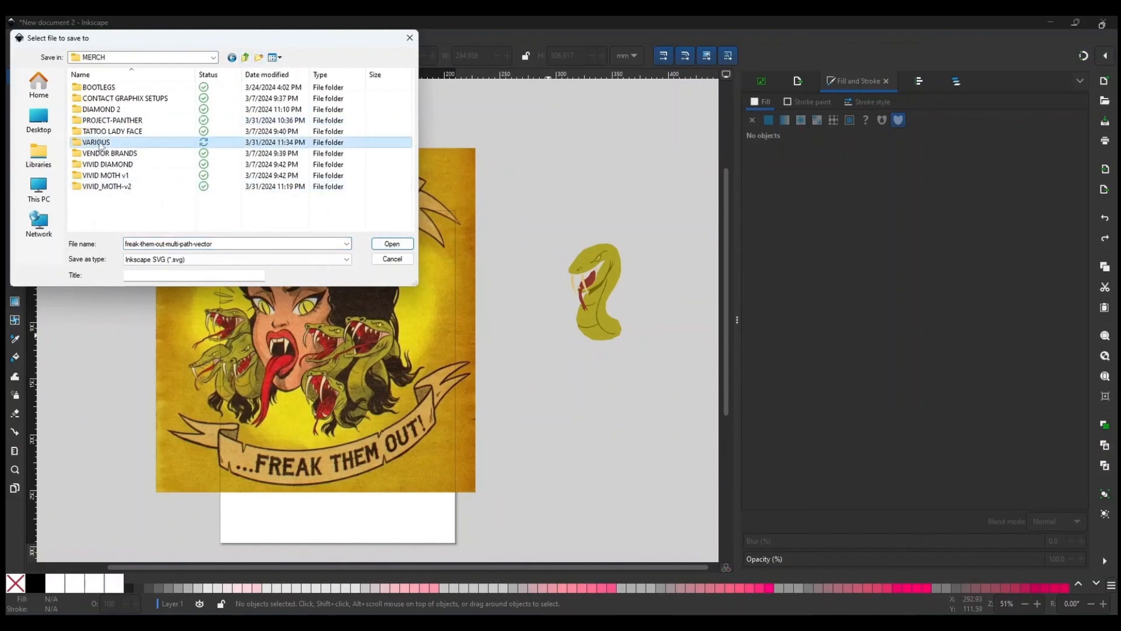
double_click(98, 143)
click(392, 244)
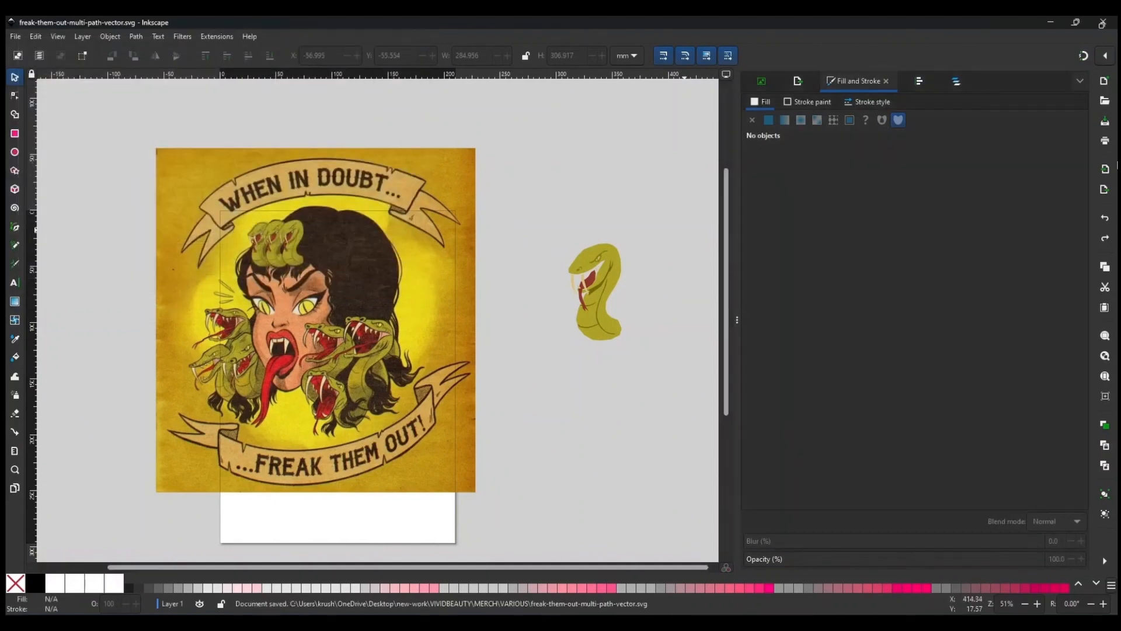
Switch to GIMP and zoom into the original artwork image.
click(1056, 25)
scroll(541, 344, down, 1)
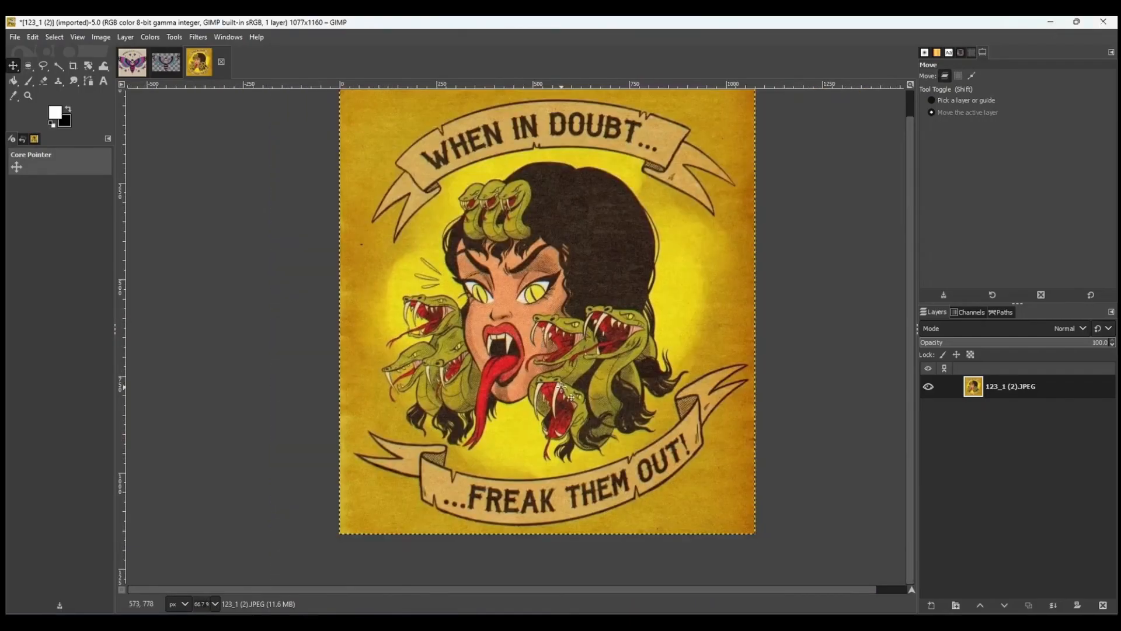
scroll(561, 387, up, 3)
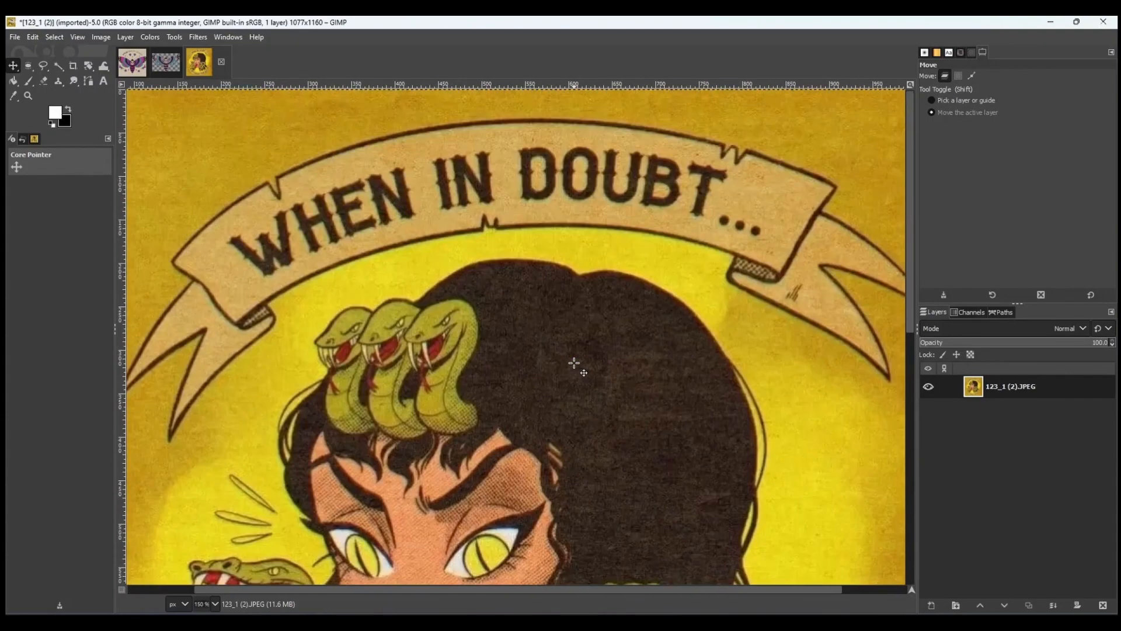
Paste the artwork image into a new Inkscape document and position it on the page.
key(alt+Tab)
click(12, 36)
click(28, 50)
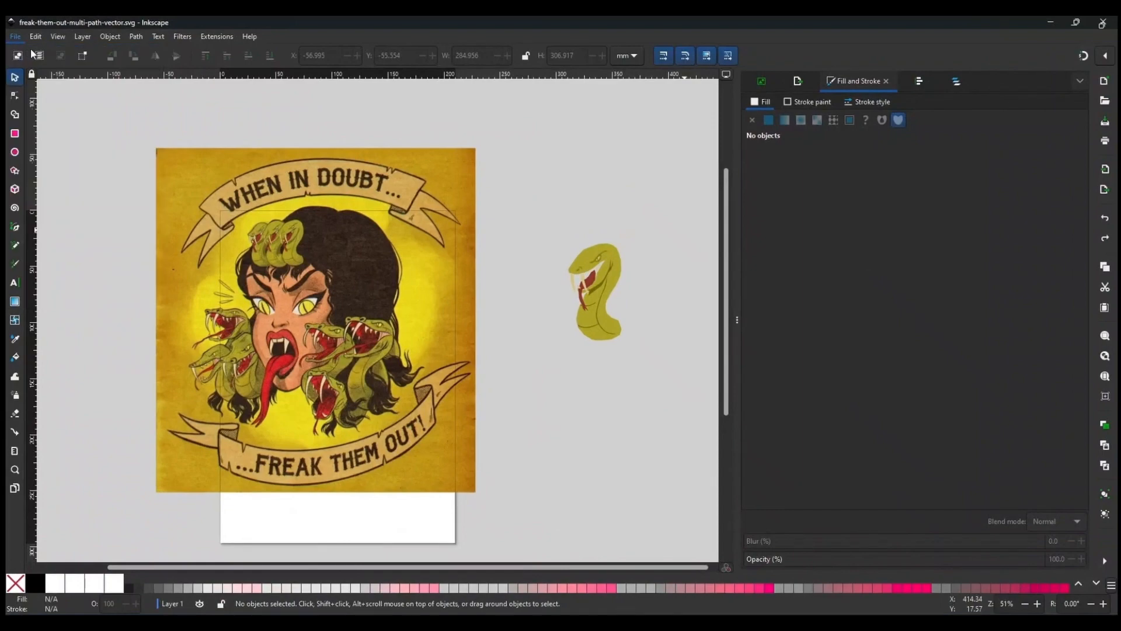
key(alt+Tab)
click(174, 167)
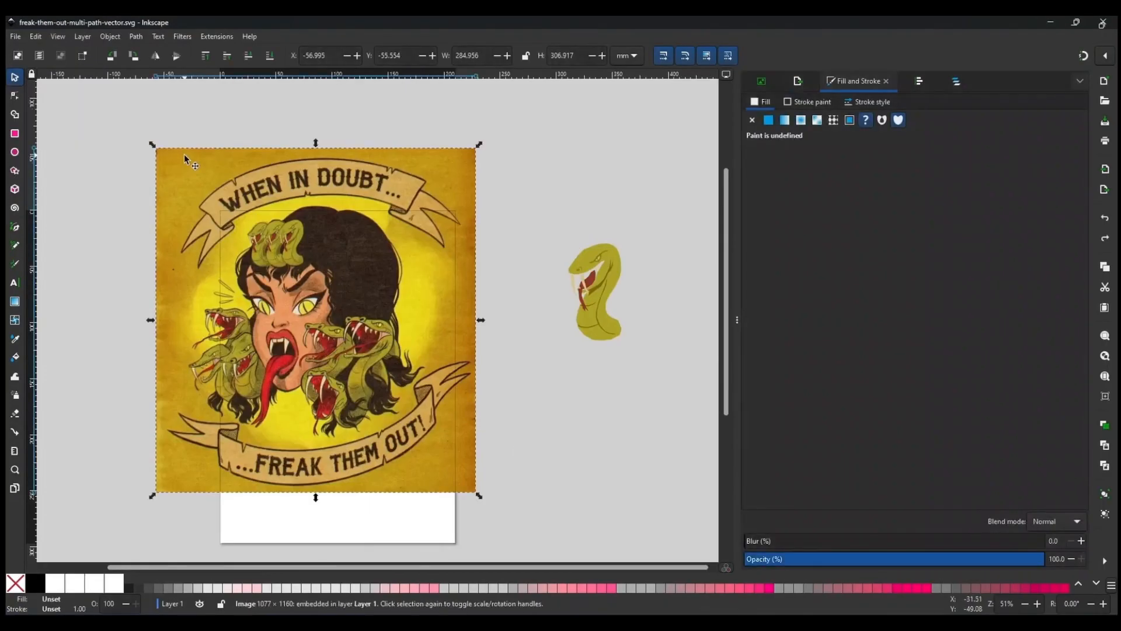
mouse_move(843, 622)
click(908, 569)
key(ctrl+v)
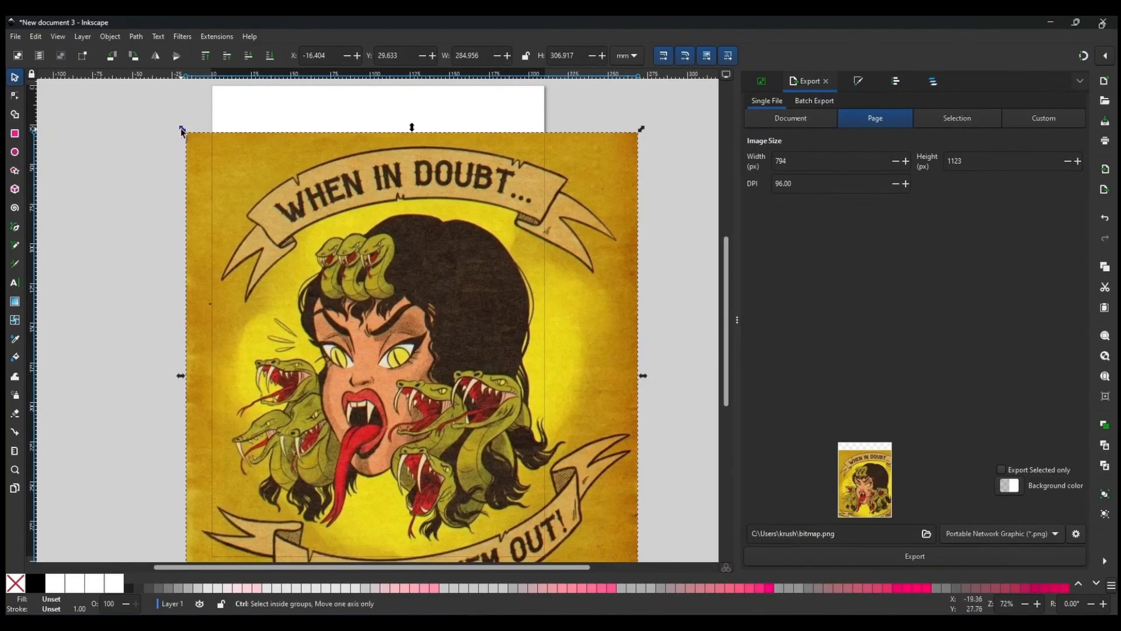
drag(436, 370, 354, 245)
Trace the artwork with Trace Bitmap using Autotrace detection mode and move the traced path aside.
click(136, 36)
click(175, 92)
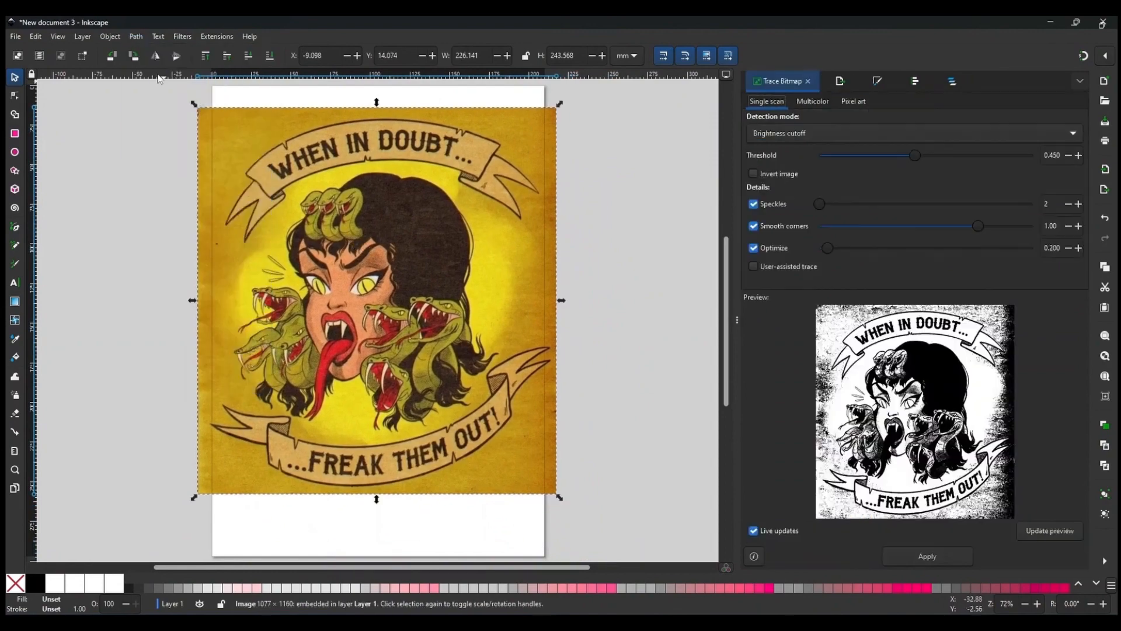
click(915, 133)
click(777, 183)
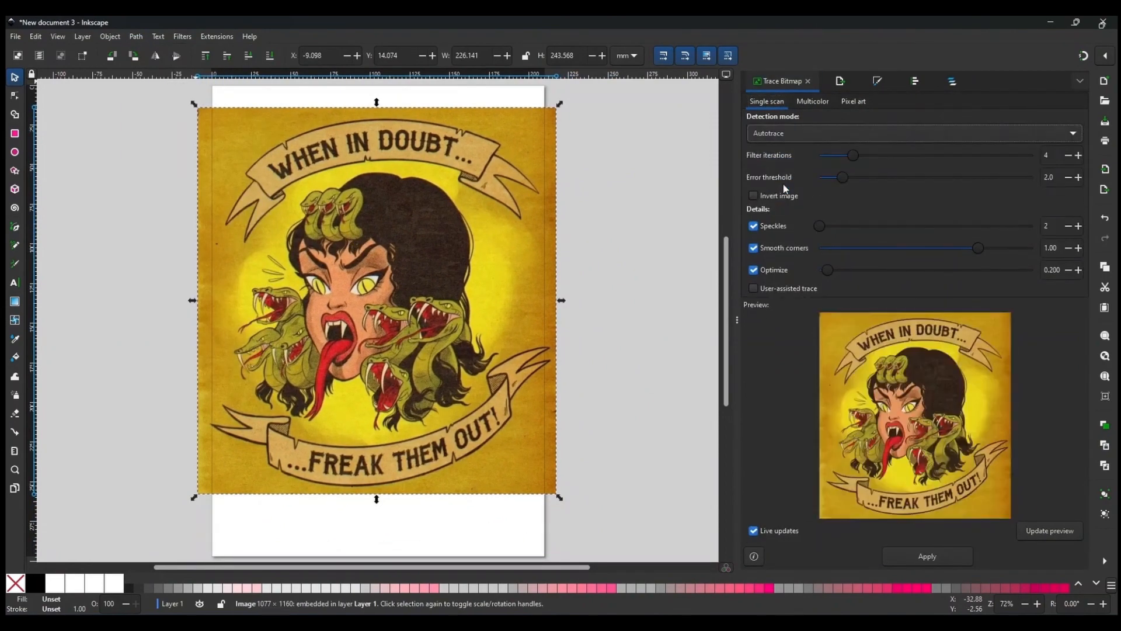
scroll(597, 455, down, 2)
drag(502, 350, 284, 353)
scroll(252, 402, up, 4)
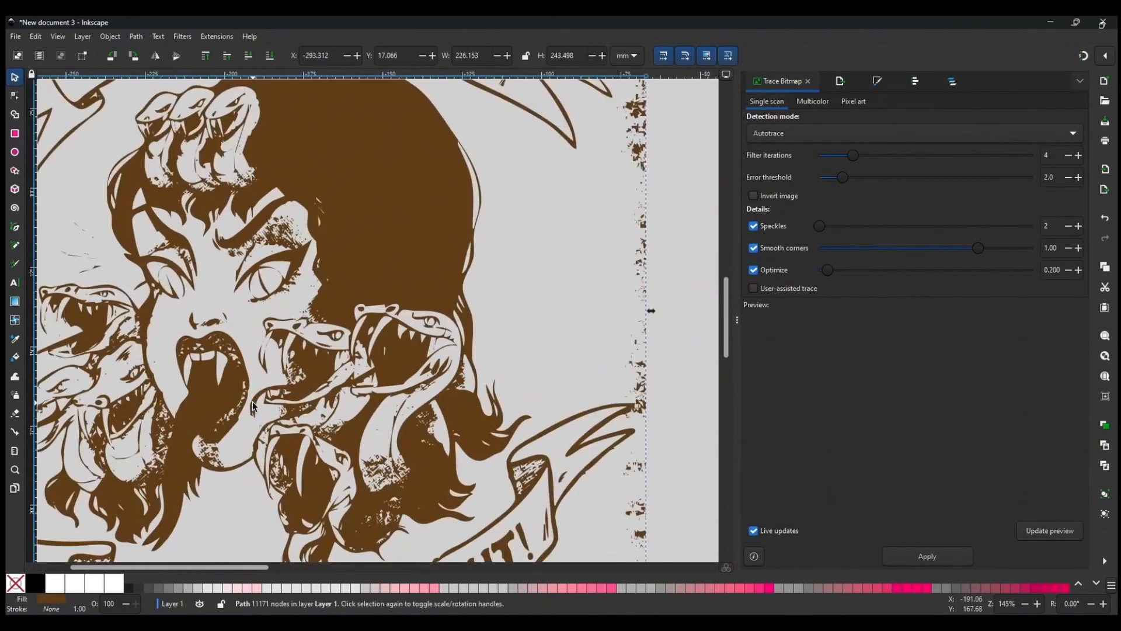
Select the original image again and trace it in Multicolor mode with Colors detection.
scroll(314, 408, down, 2)
scroll(313, 389, up, 3)
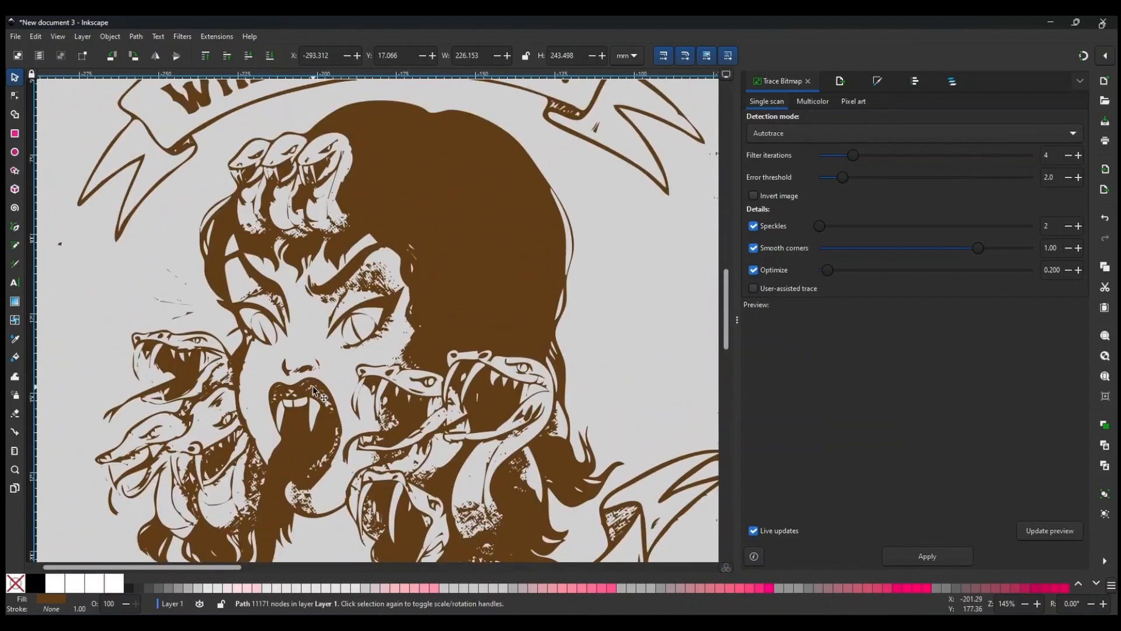
scroll(518, 387, down, 2)
scroll(419, 392, right, 5)
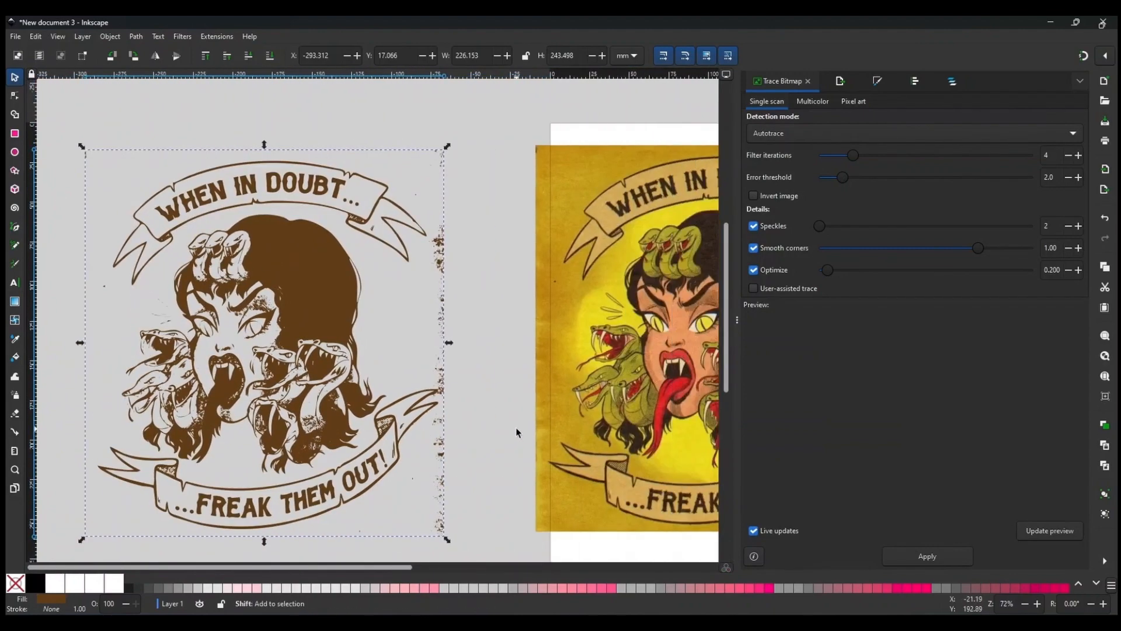
click(692, 379)
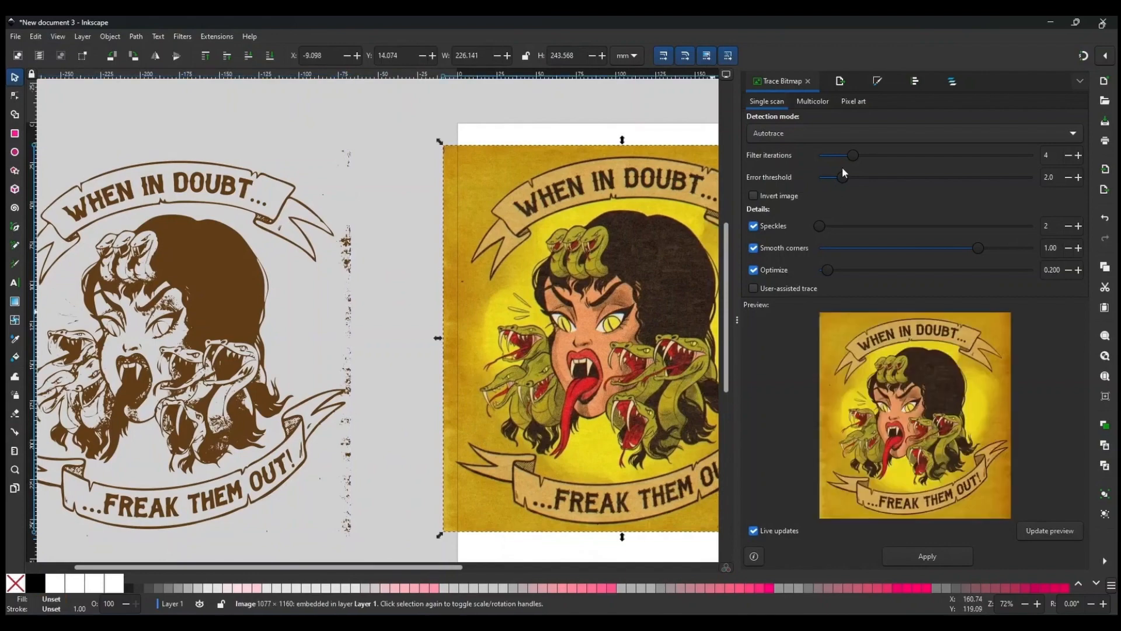
click(797, 134)
click(793, 125)
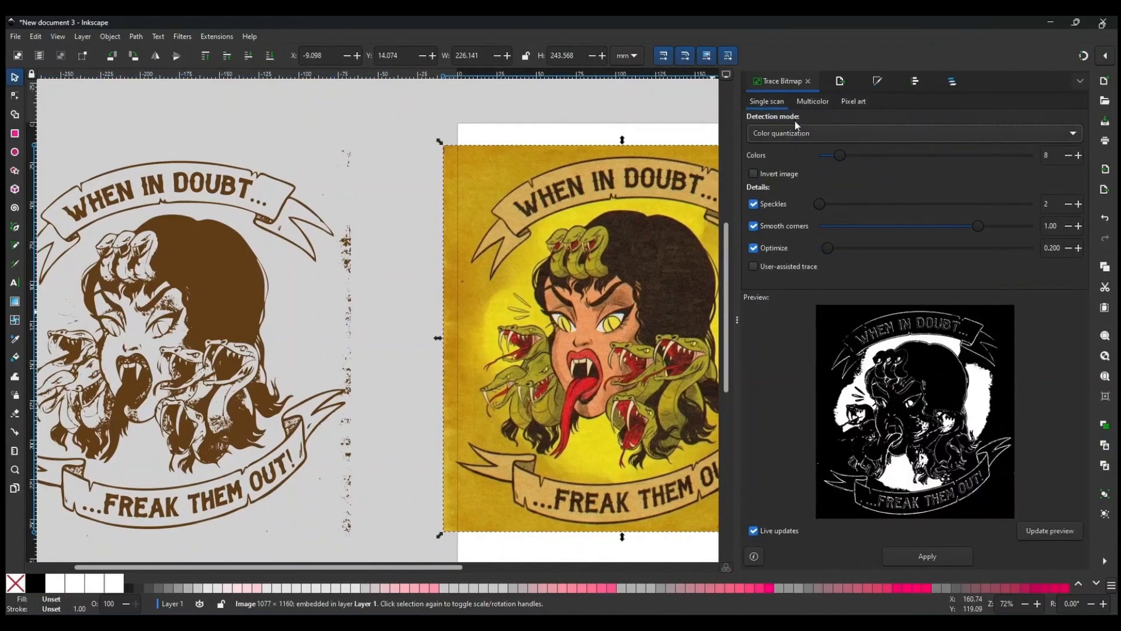
click(795, 132)
click(792, 102)
click(808, 102)
click(797, 134)
click(786, 147)
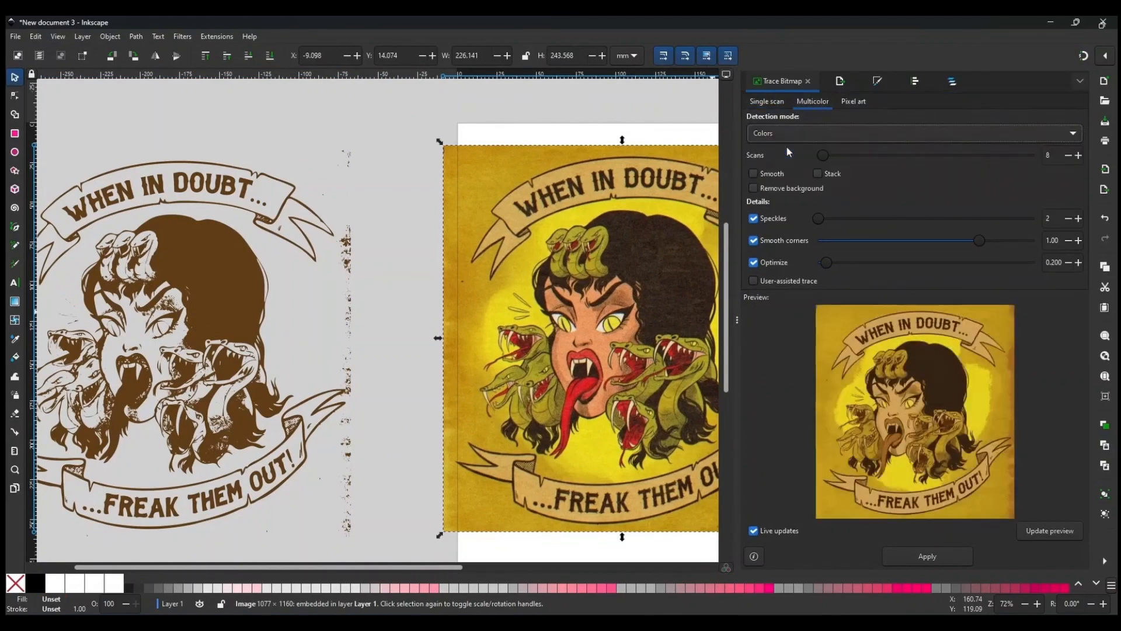
click(946, 558)
Move the multicolor trace aside and place the Autotrace path on top of it.
scroll(583, 294, down, 2)
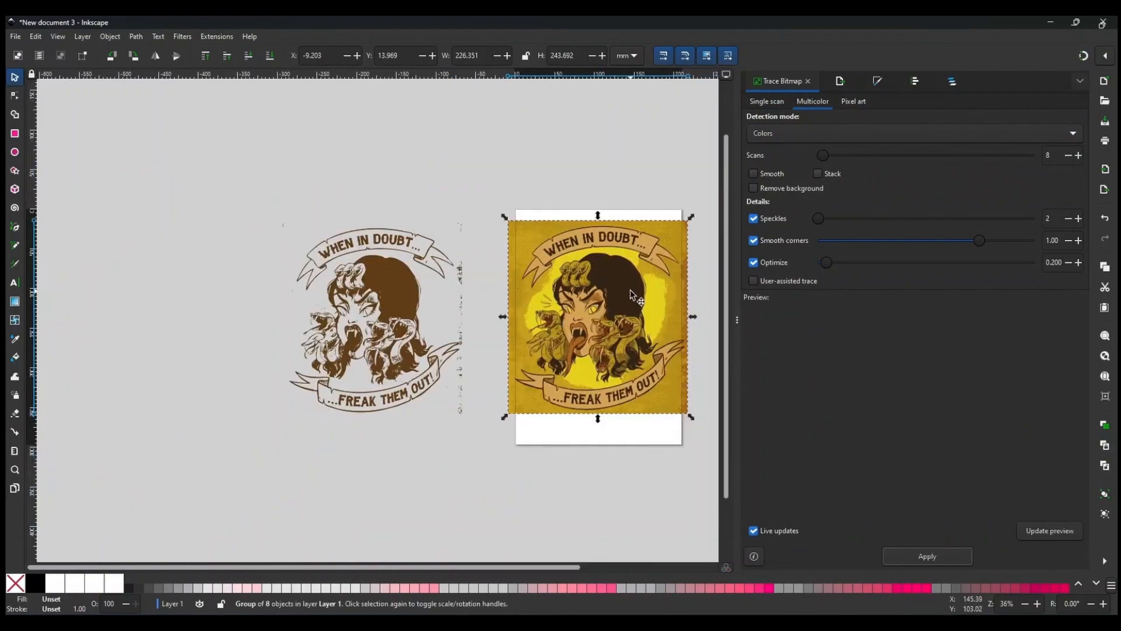
mouse_move(583, 293)
mouse_down()
mouse_move(504, 335)
mouse_move(198, 379)
mouse_move(226, 366)
mouse_up()
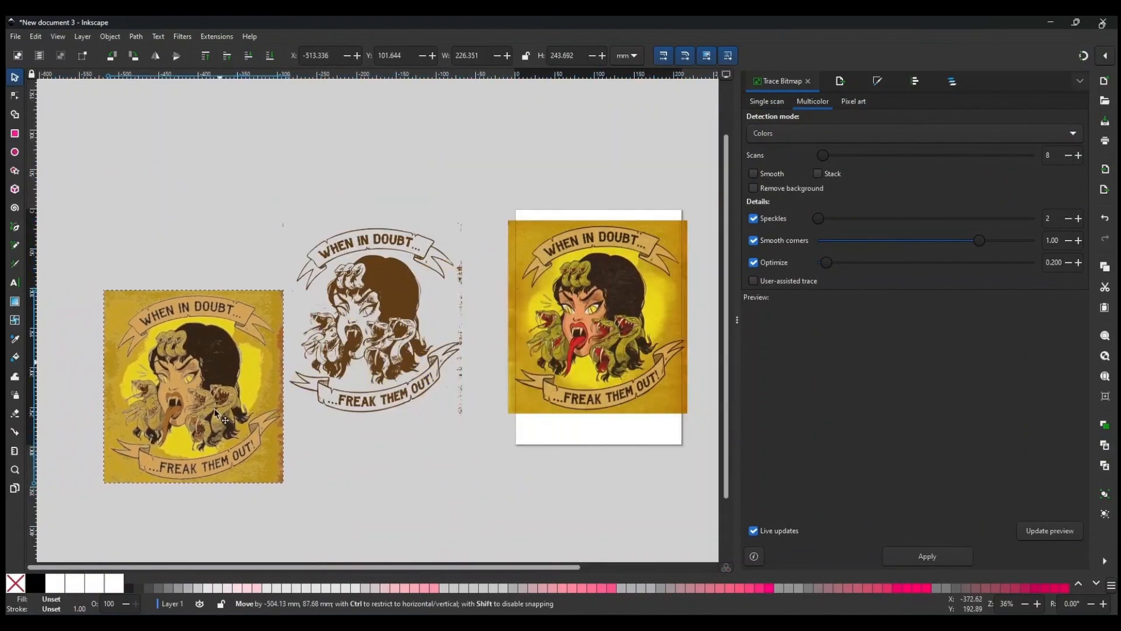
drag(214, 407, 391, 398)
scroll(392, 399, up, 4)
scroll(384, 379, down, 2)
scroll(384, 377, down, 1)
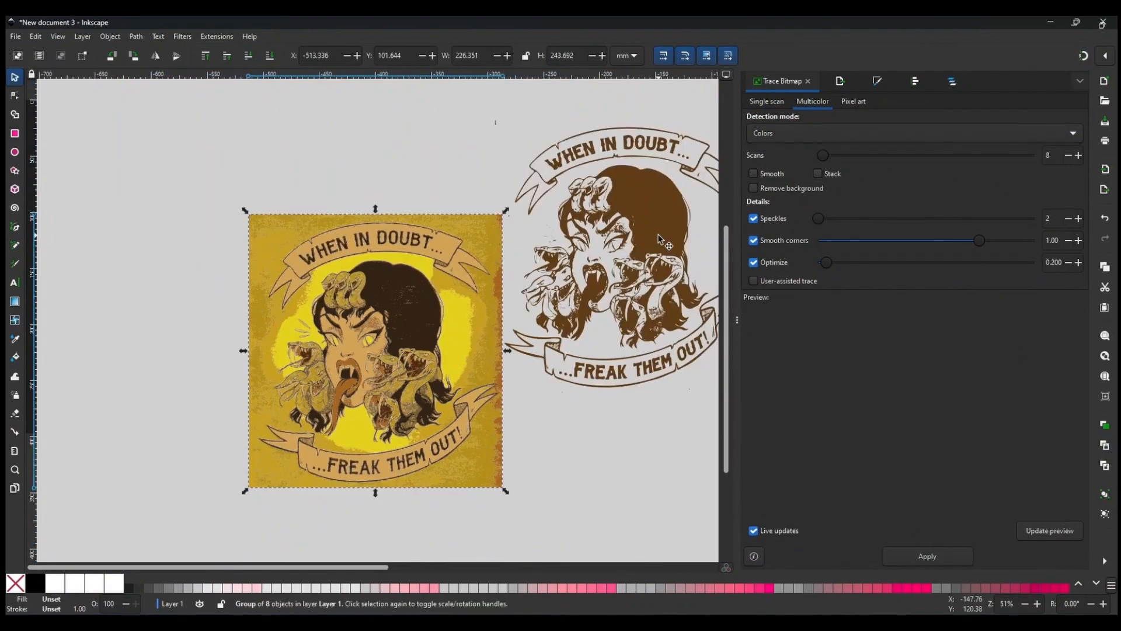
click(657, 233)
mouse_move(658, 233)
mouse_down()
mouse_move(471, 313)
mouse_move(401, 323)
mouse_up()
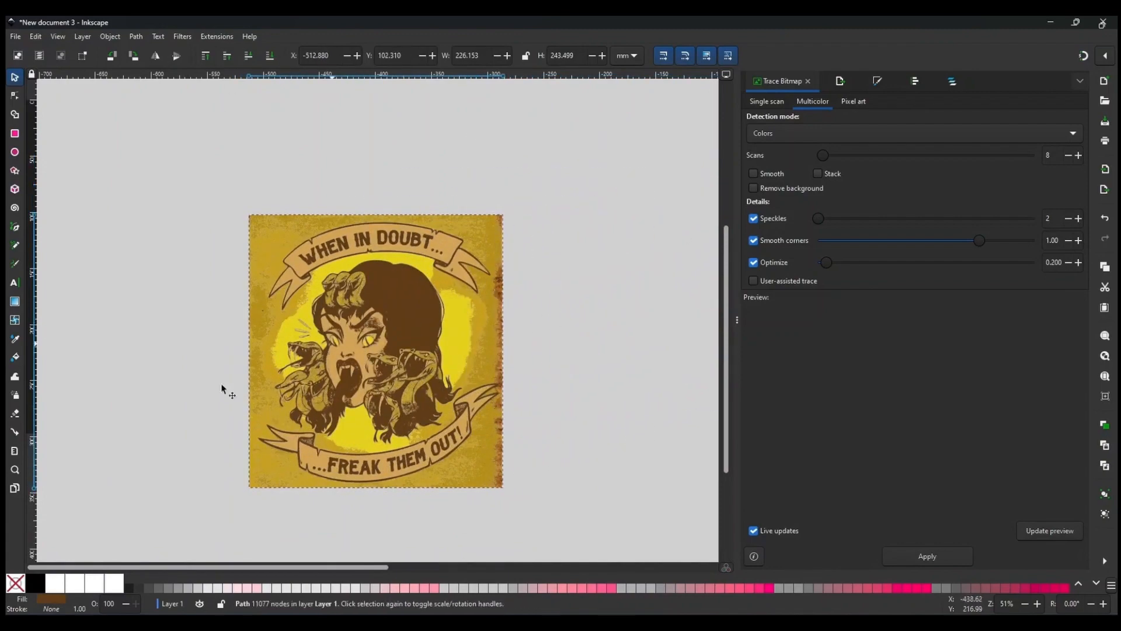
Fill the Autotrace path with black.
click(35, 582)
scroll(383, 439, up, 3)
scroll(418, 383, up, 2)
drag(516, 167, 515, 167)
scroll(454, 345, down, 5)
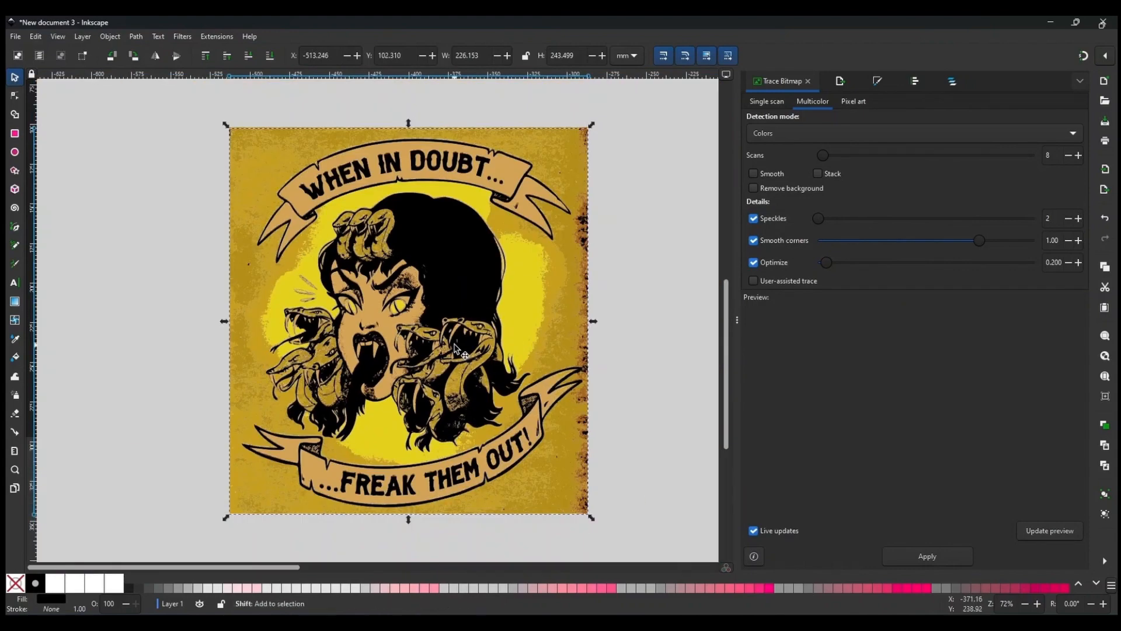
Select the black path together with the multicolor trace and move them beside the original artwork.
drag(362, 255, 558, 422)
mouse_move(478, 331)
mouse_down()
mouse_move(640, 257)
mouse_move(595, 284)
mouse_move(549, 264)
mouse_move(590, 256)
mouse_up()
key(plus)
key(plus)
key(plus)
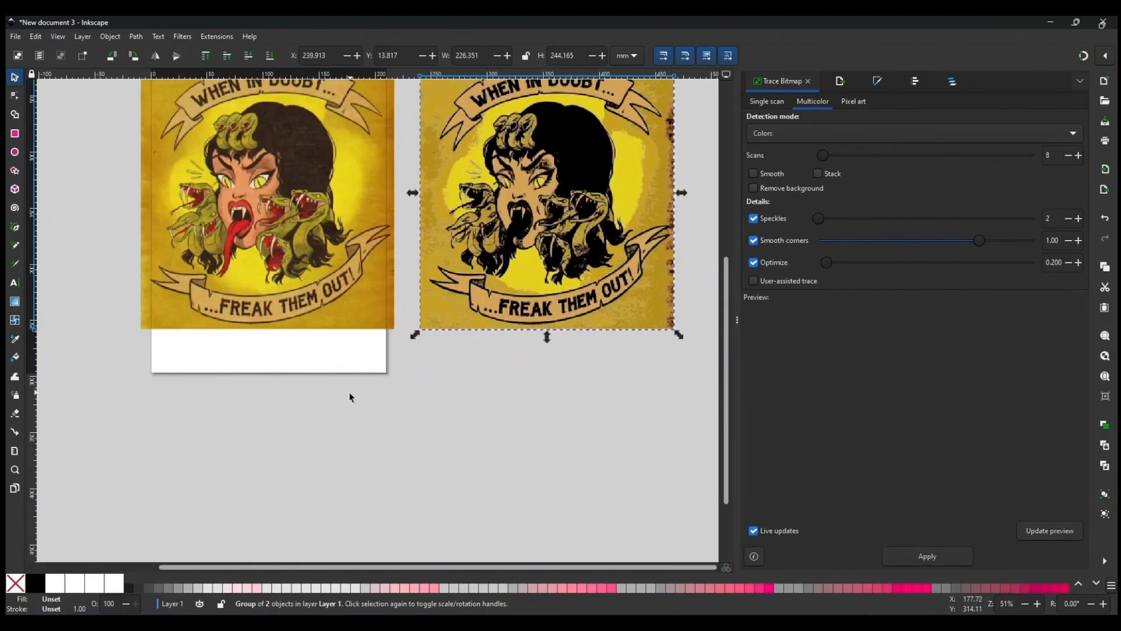
drag(548, 367, 467, 370)
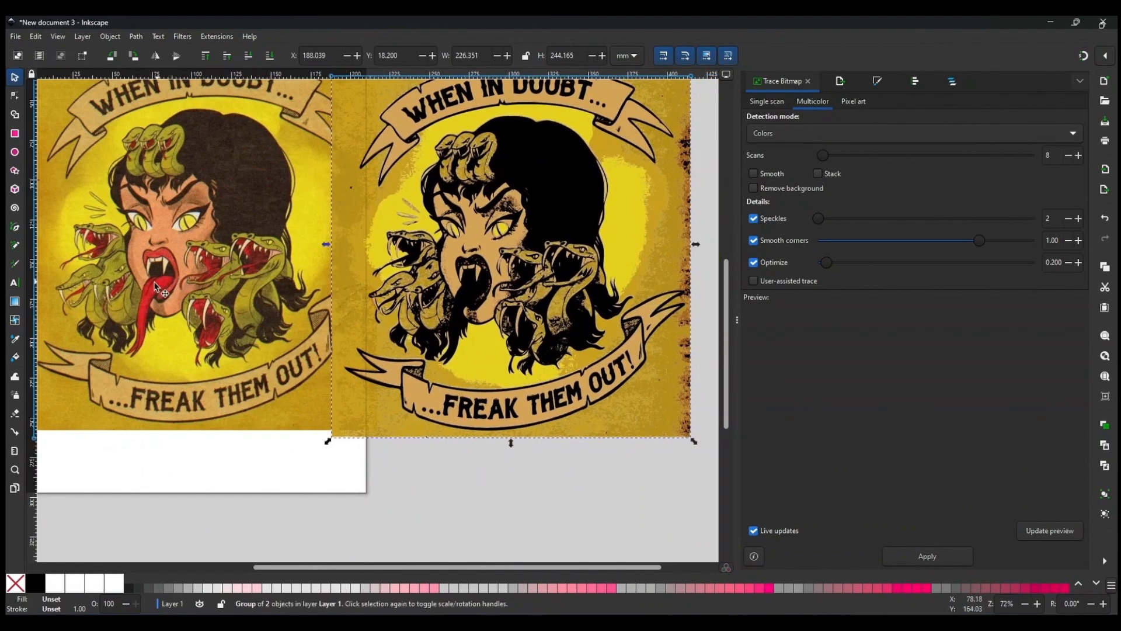
Move the original artwork to the right of the page.
click(320, 413)
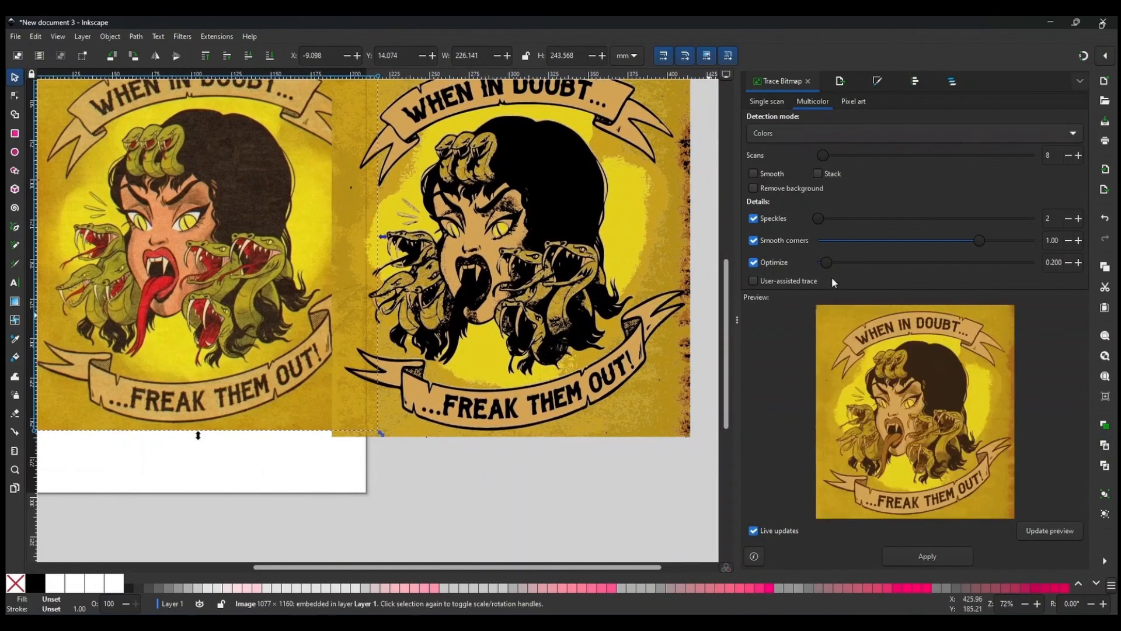
scroll(514, 327, down, 3)
drag(519, 315, 267, 340)
drag(427, 309, 558, 325)
drag(409, 308, 555, 332)
click(267, 325)
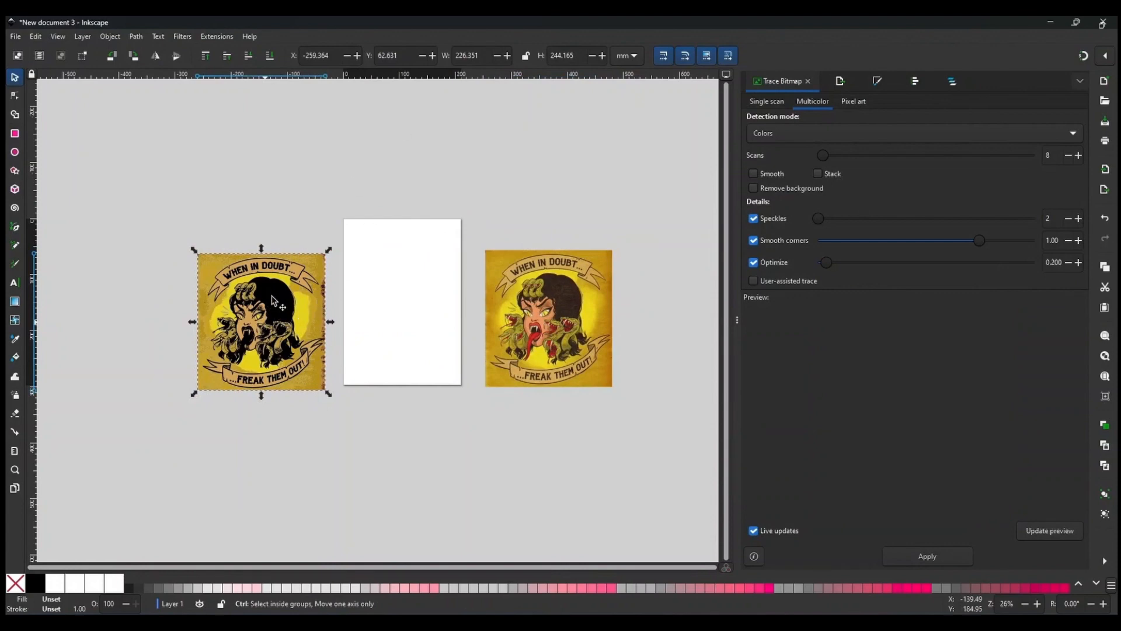
Ungroup the traces and move the black path onto the page.
key(ctrl+shift+g)
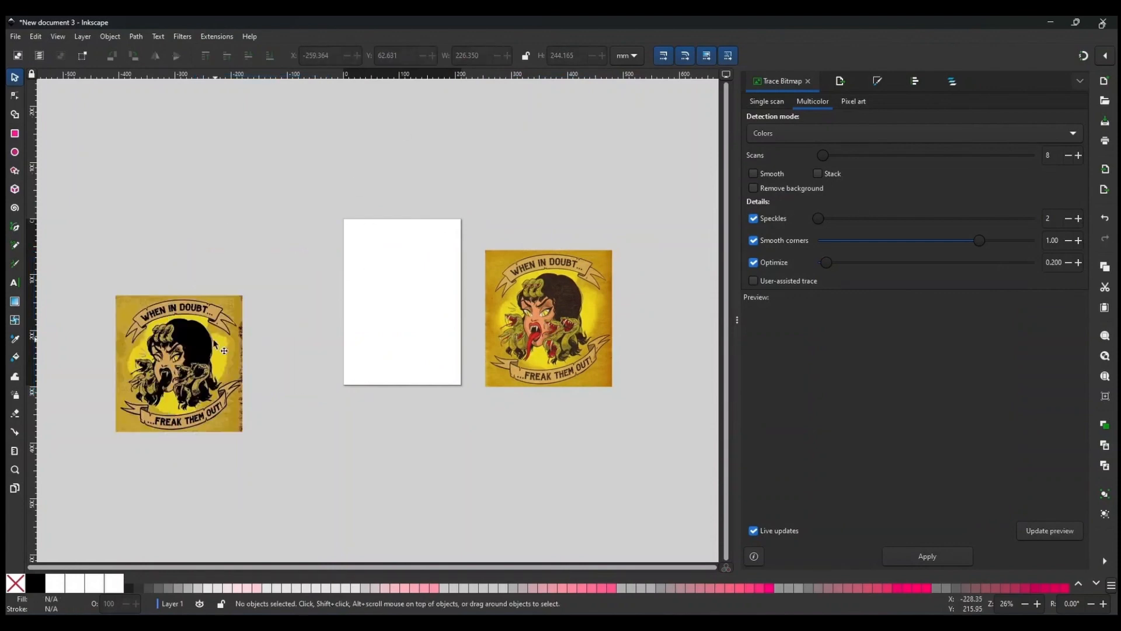
mouse_move(212, 338)
mouse_down()
mouse_move(340, 282)
mouse_move(443, 281)
mouse_move(282, 294)
mouse_move(275, 194)
mouse_move(248, 188)
mouse_up()
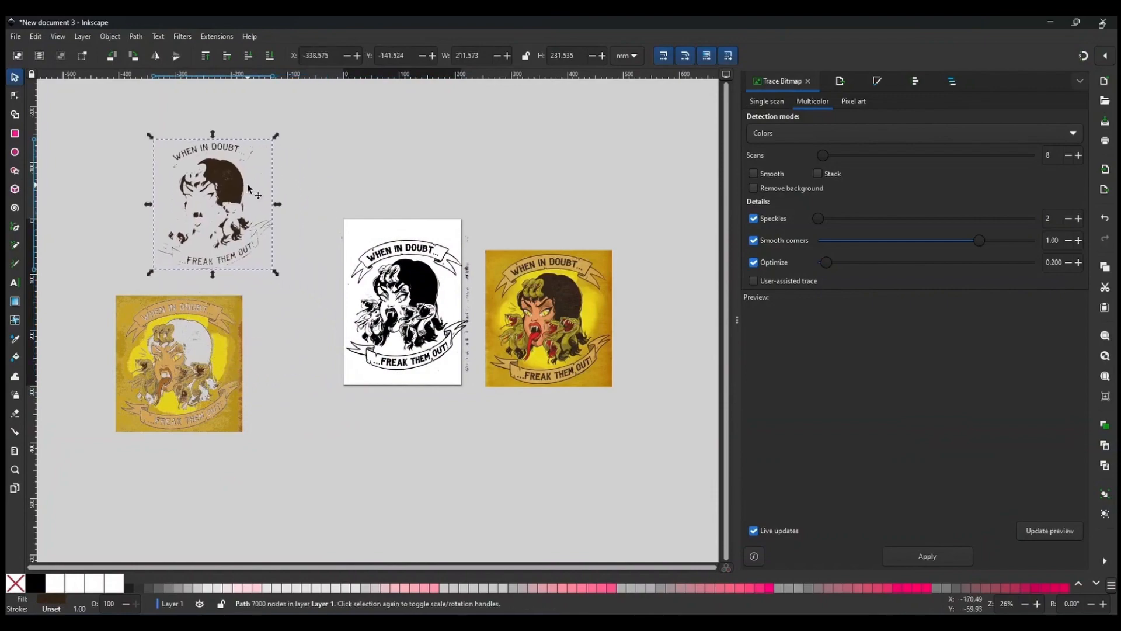
key(ctrl+z)
scroll(151, 438, up, 1)
drag(233, 318, 361, 234)
scroll(388, 366, up, 2)
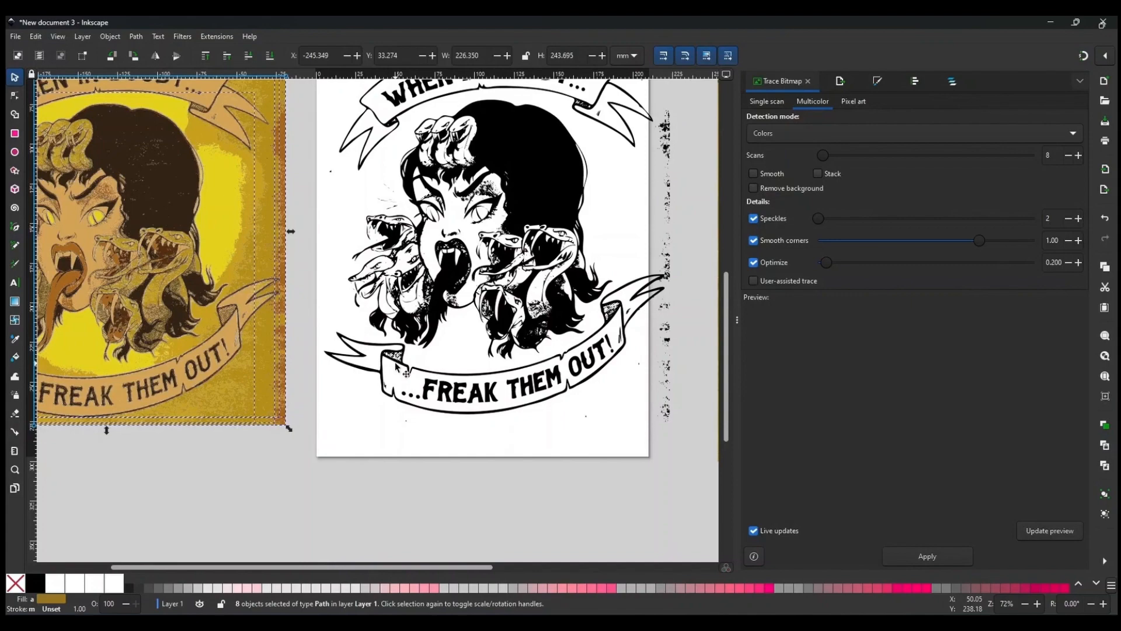
scroll(349, 467, up, 2)
Inspect the black trace on the page up close.
click(505, 382)
scroll(506, 382, down, 2)
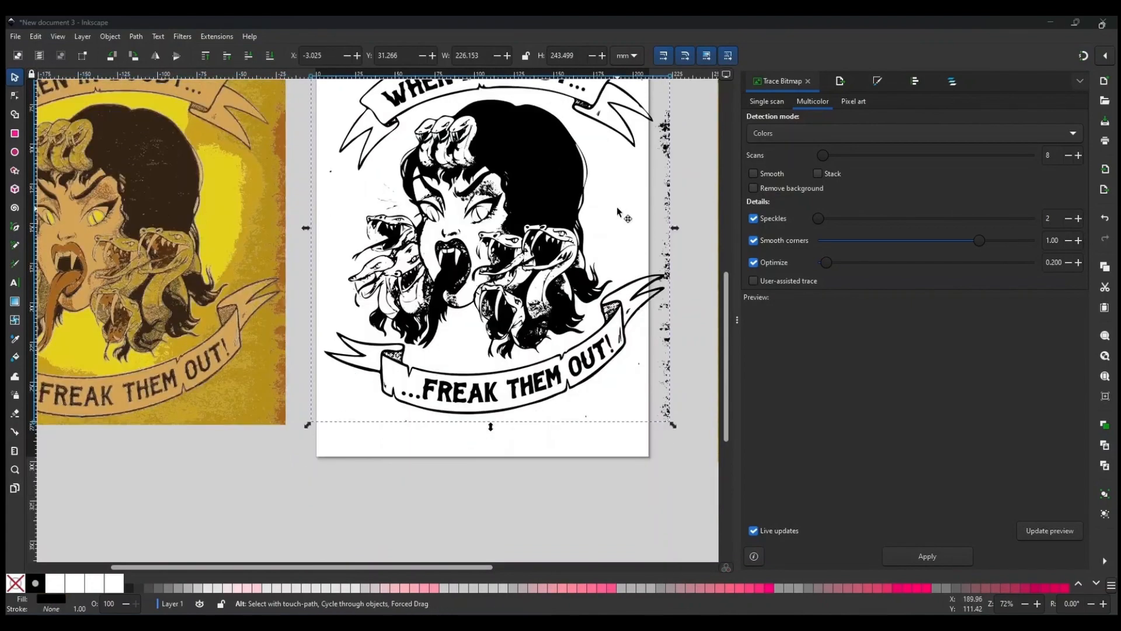
scroll(526, 292, up, 4)
scroll(482, 276, up, 2)
scroll(483, 275, down, 2)
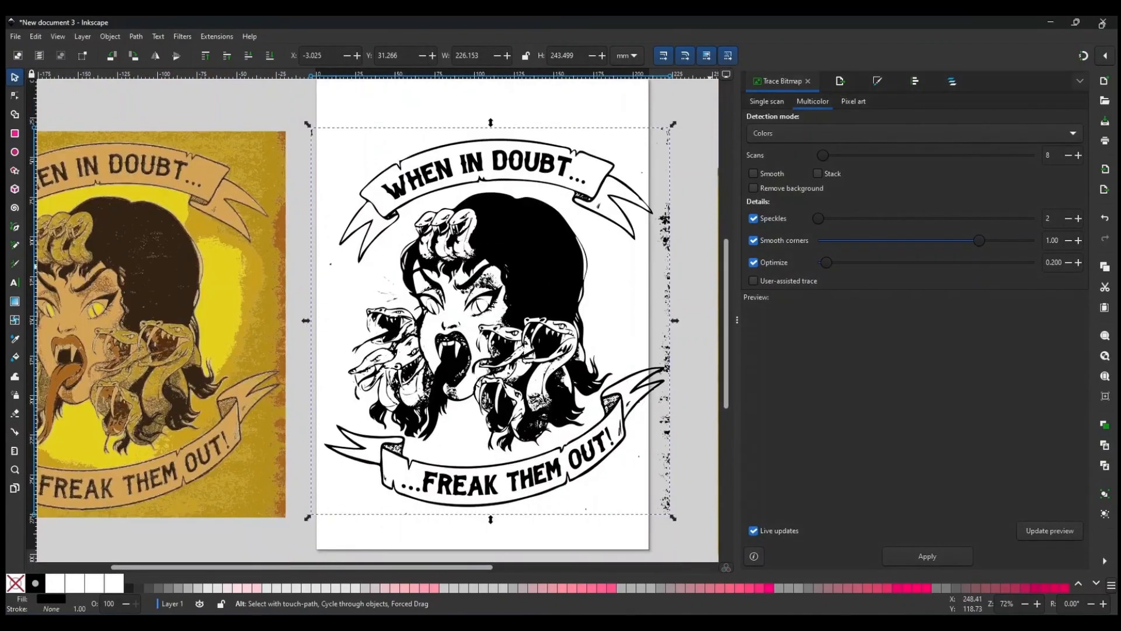
scroll(407, 230, down, 2)
scroll(408, 230, right, 2)
click(407, 227)
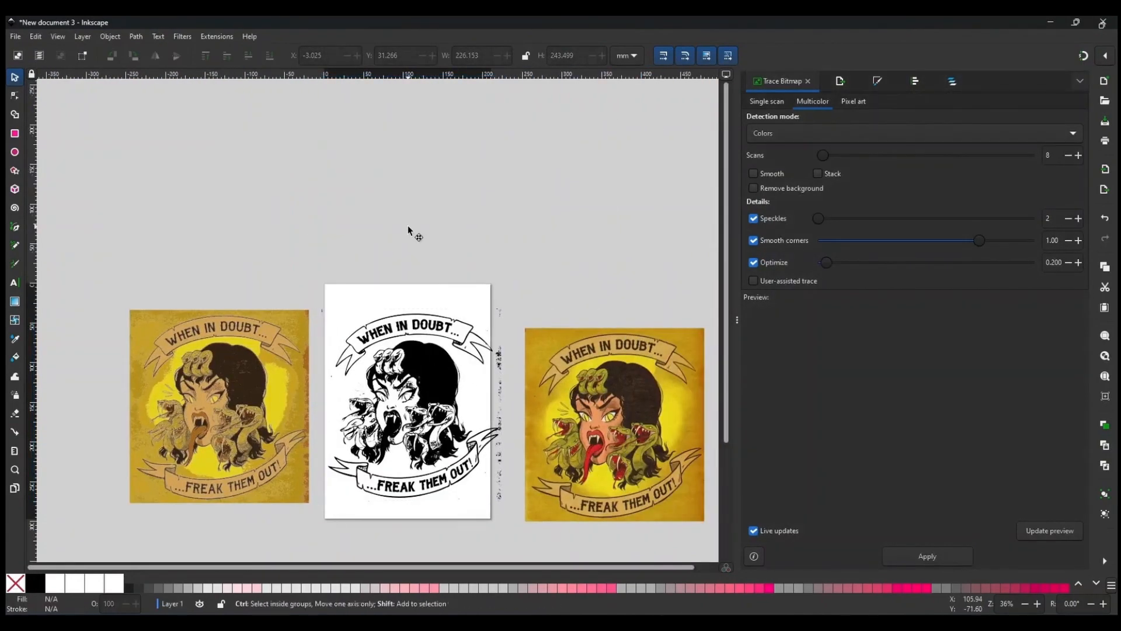
Set the page size to 10 by 14 inches and reposition the black trace on the page.
key(ctrl+shift+d)
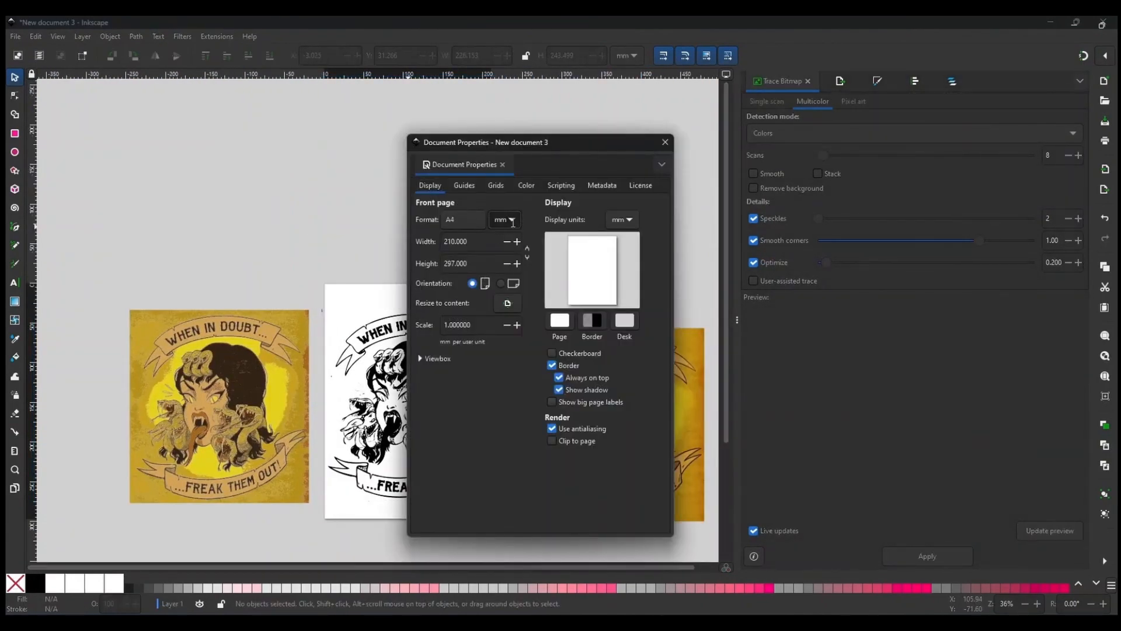
click(512, 220)
click(503, 159)
click(500, 162)
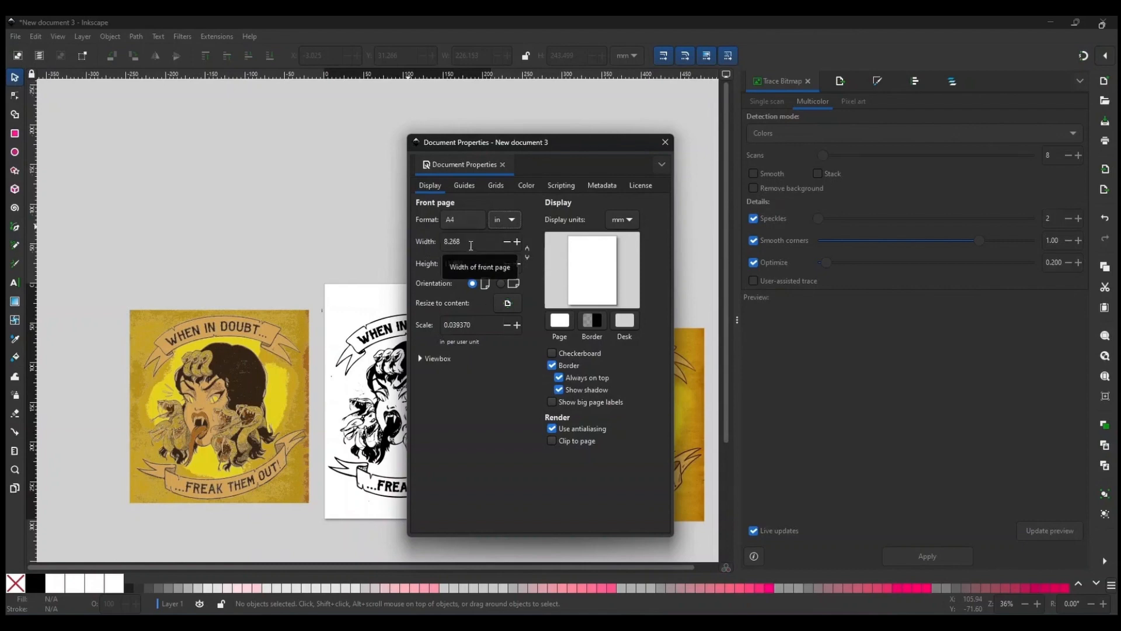
triple_click(442, 241)
text(10)
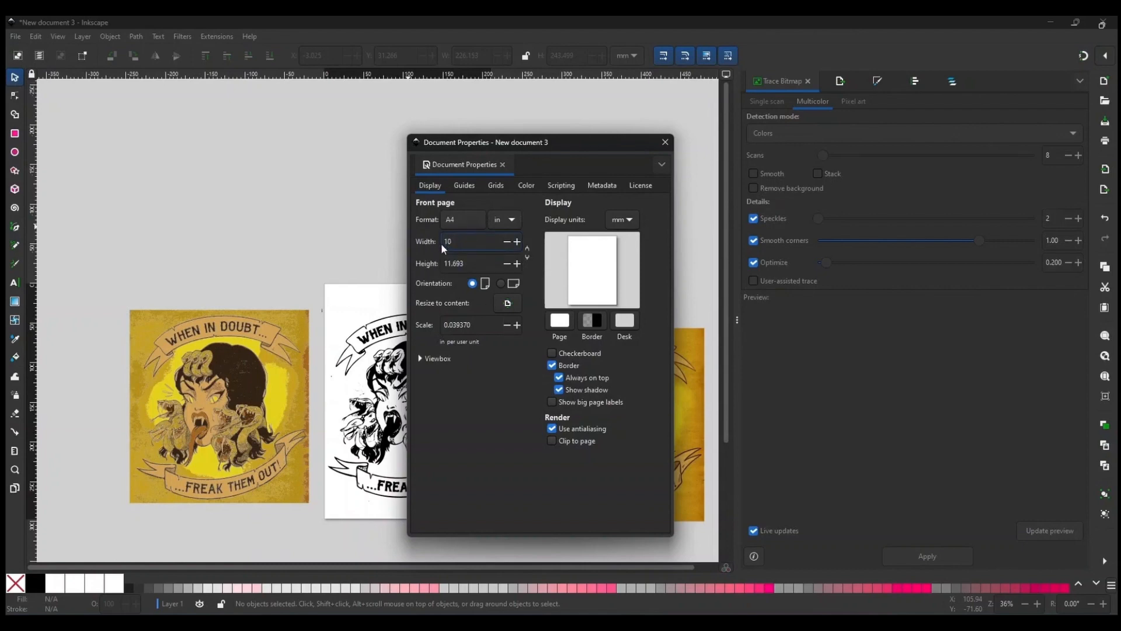
key(Tab)
text(14)
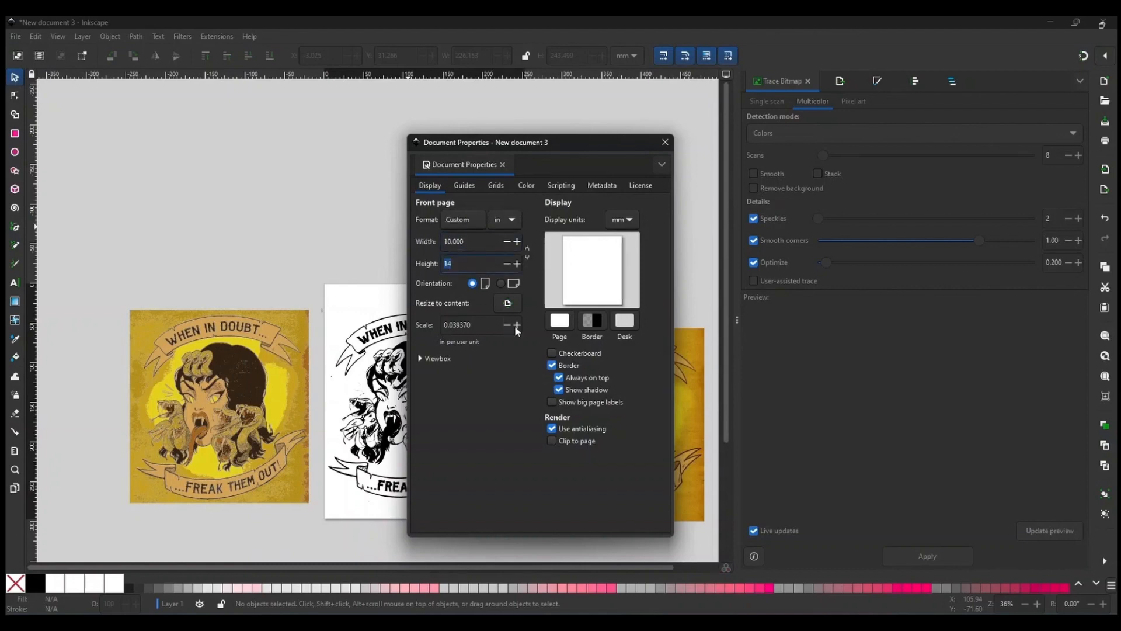
click(659, 145)
drag(591, 306, 611, 303)
drag(453, 292, 464, 297)
Export the page as freak-them-out-stamp in Inkscape SVG format into the MERCH VARIOUS folder.
key(ctrl+shift+e)
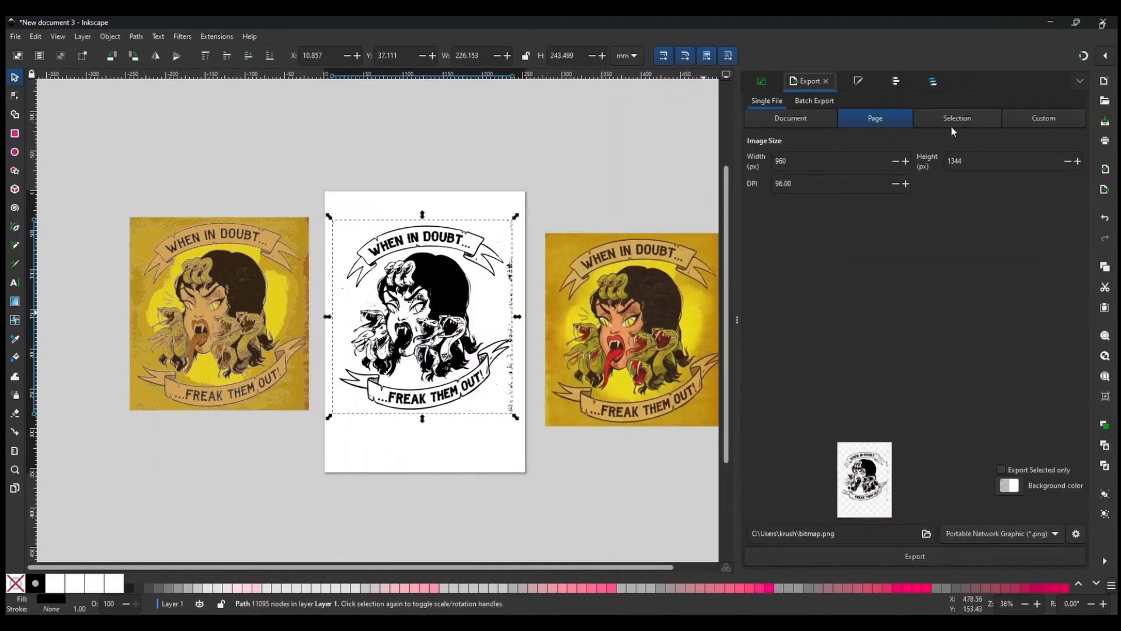
click(926, 534)
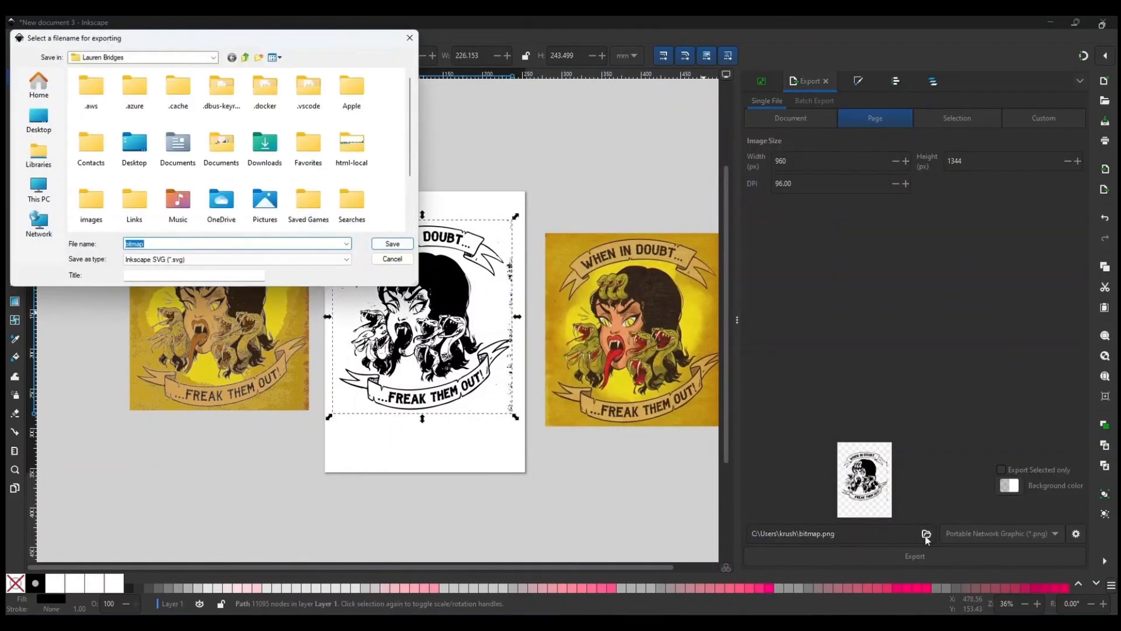
click(39, 119)
double_click(183, 167)
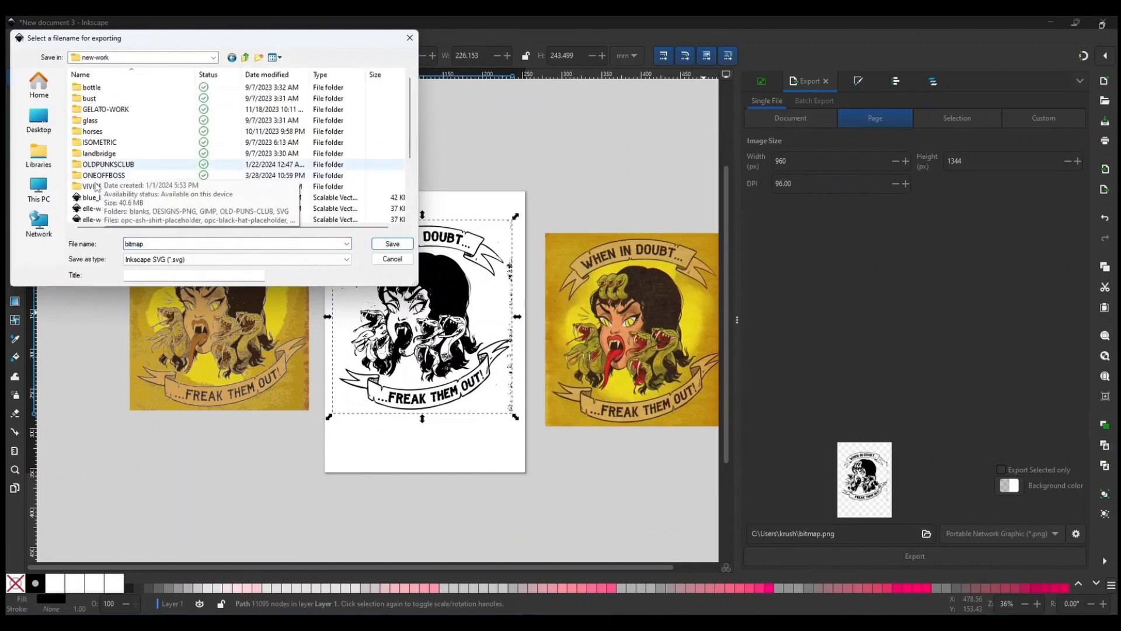
double_click(90, 188)
double_click(98, 100)
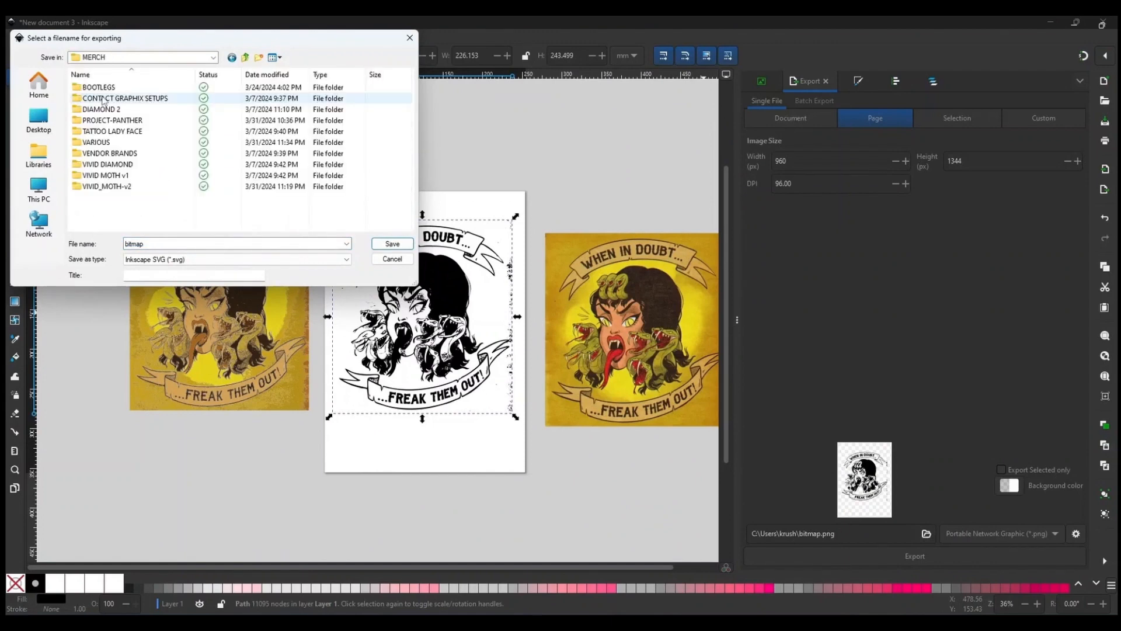
double_click(92, 143)
double_click(125, 243)
text(freak-them-out-)
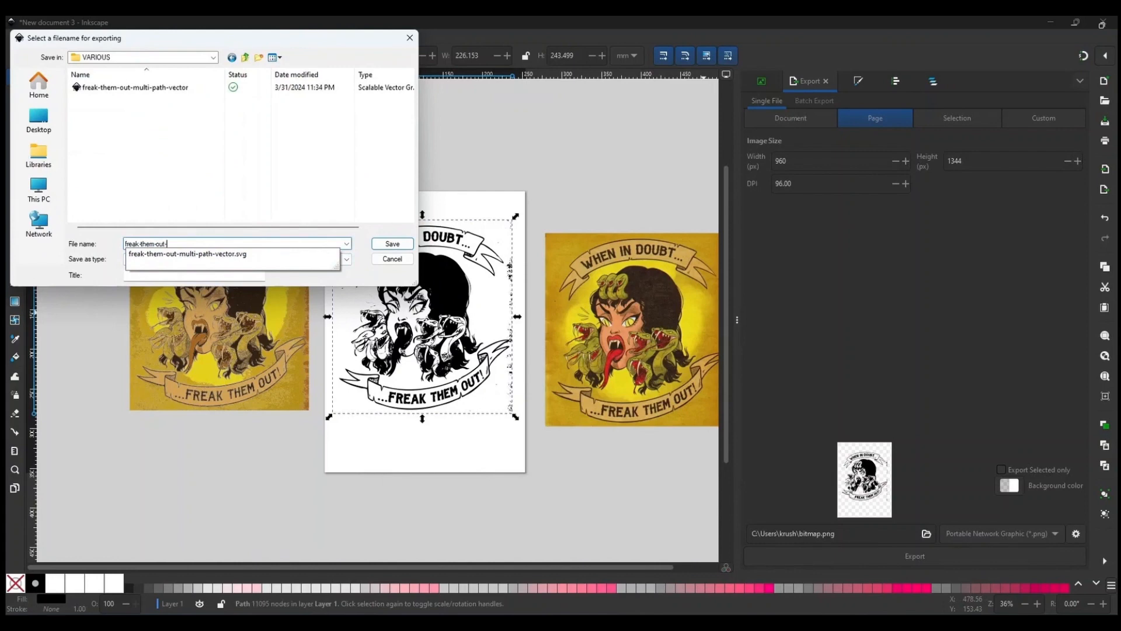
text(stamp)
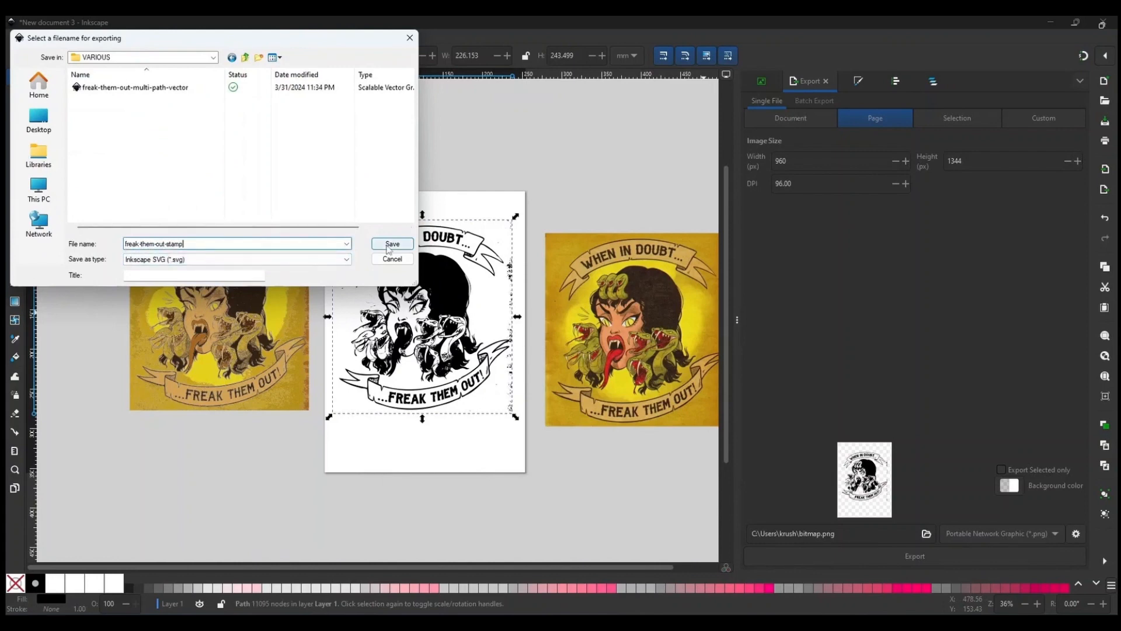
click(392, 243)
Open File Explorer and browse to the MERCH VARIOUS folder to check the exported file.
key(super+e)
click(219, 346)
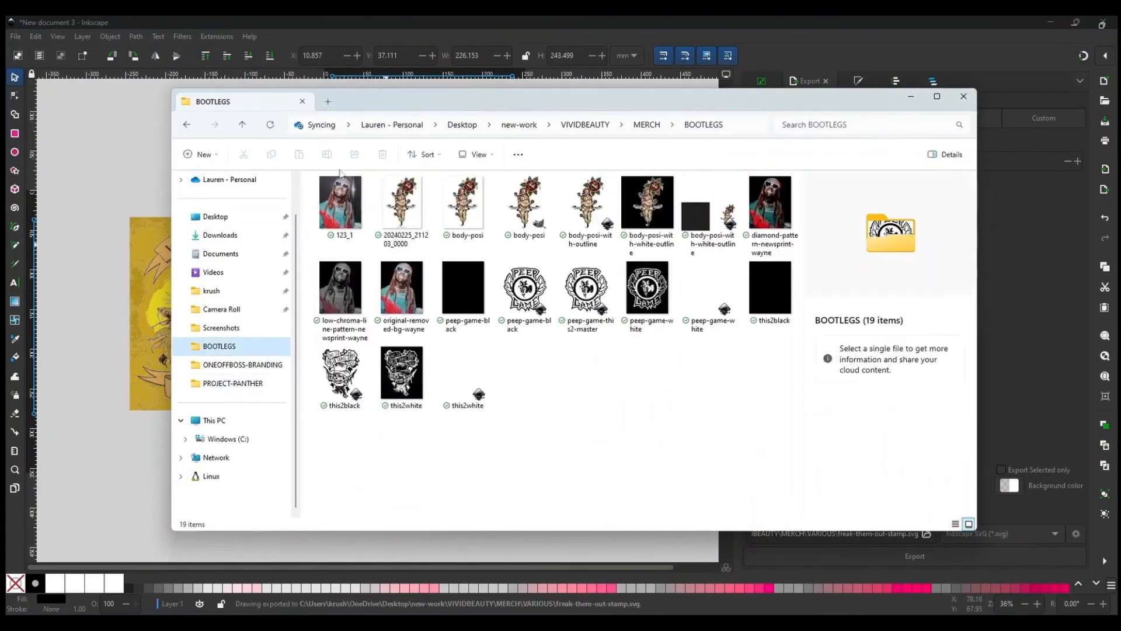
click(242, 125)
scroll(523, 263, up, 1)
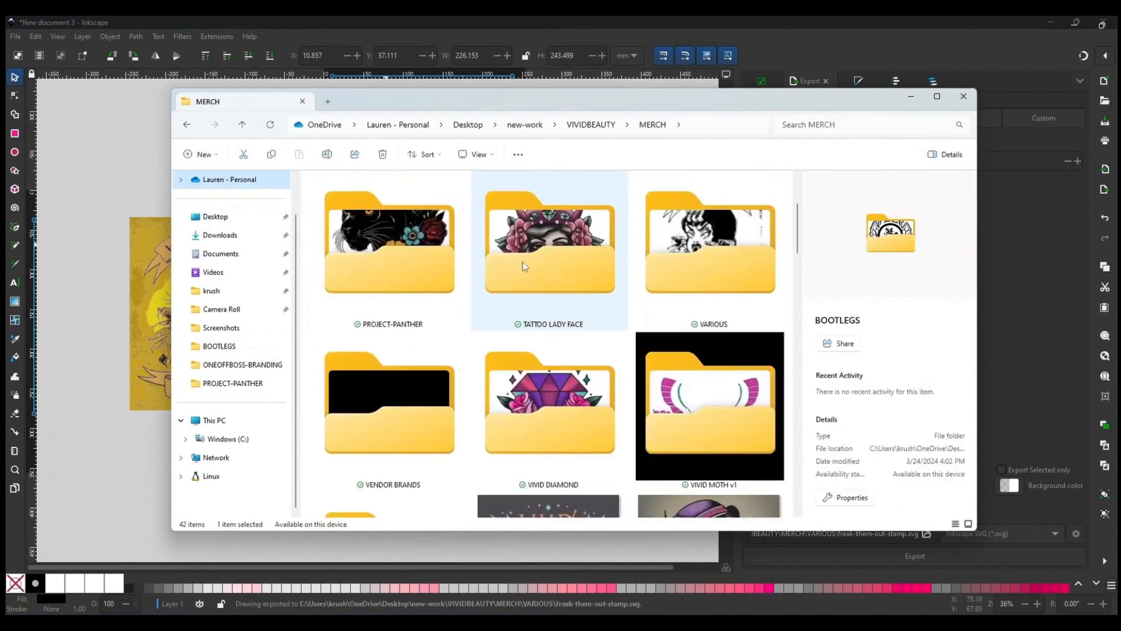
double_click(686, 258)
Export the page as a Portable Network Graphic (PNG) file and switch to File Explorer.
click(1002, 533)
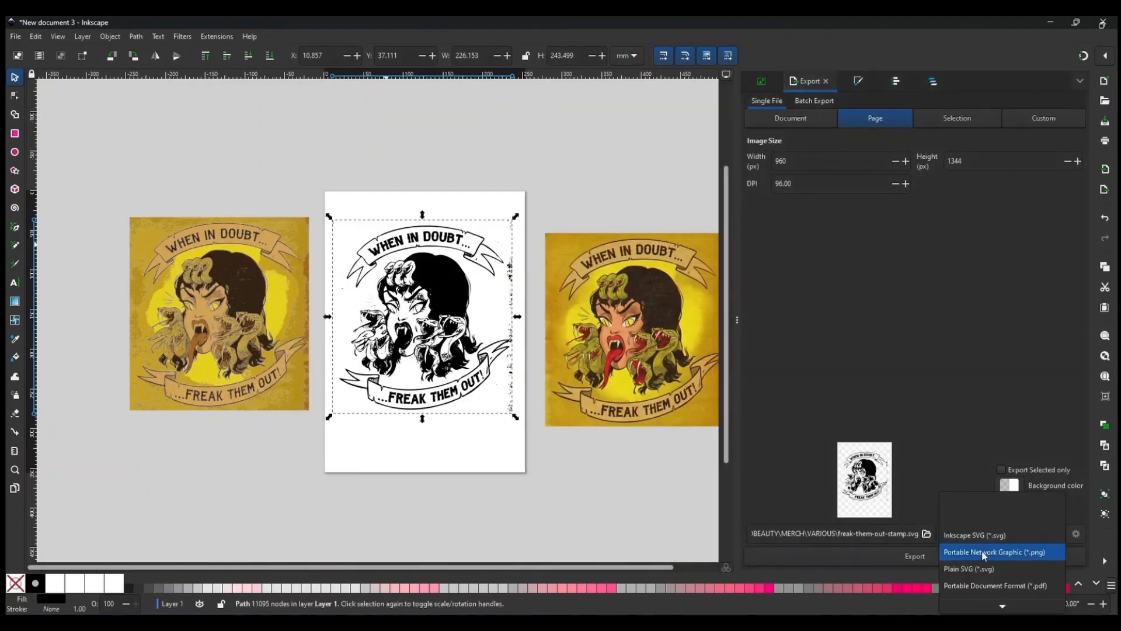
click(987, 550)
click(915, 556)
click(496, 622)
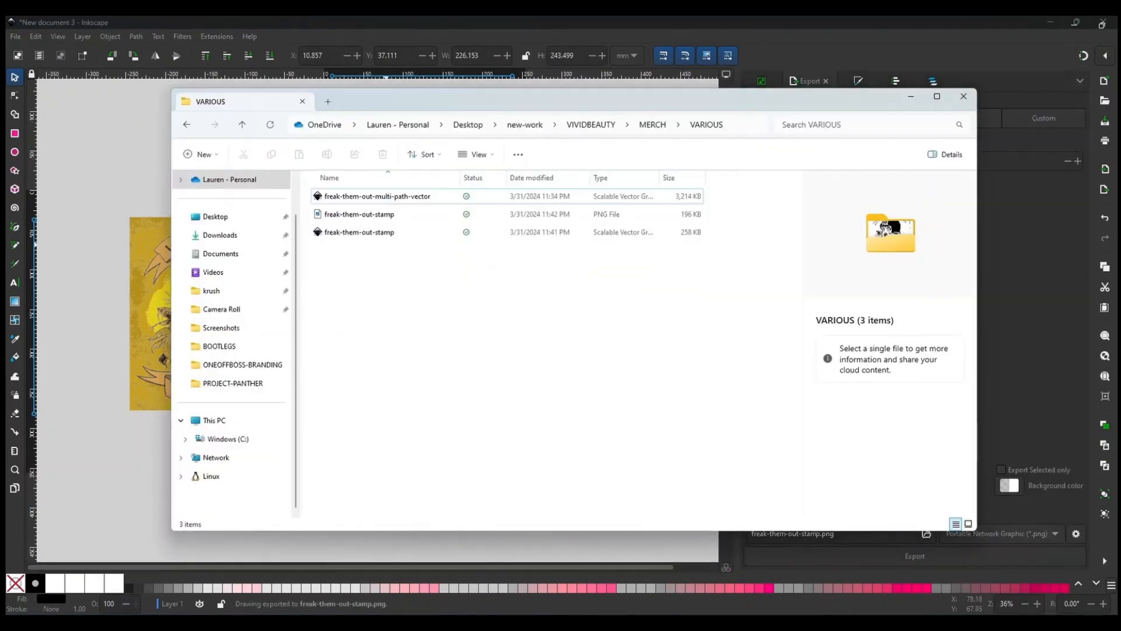
Open the exported freak-them-out-stamp PNG in GIMP.
right_click(376, 218)
mouse_move(427, 276)
click(589, 278)
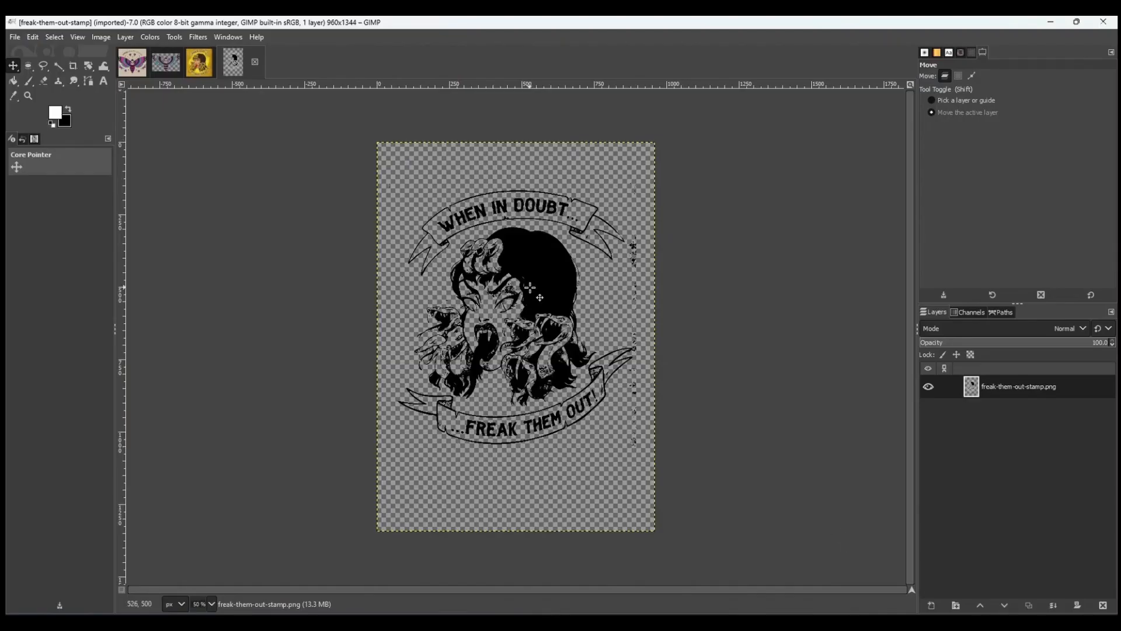
scroll(522, 325, up, 5)
scroll(522, 324, left, 6)
Erase small stray specks in the stamp artwork with the Eraser.
click(44, 81)
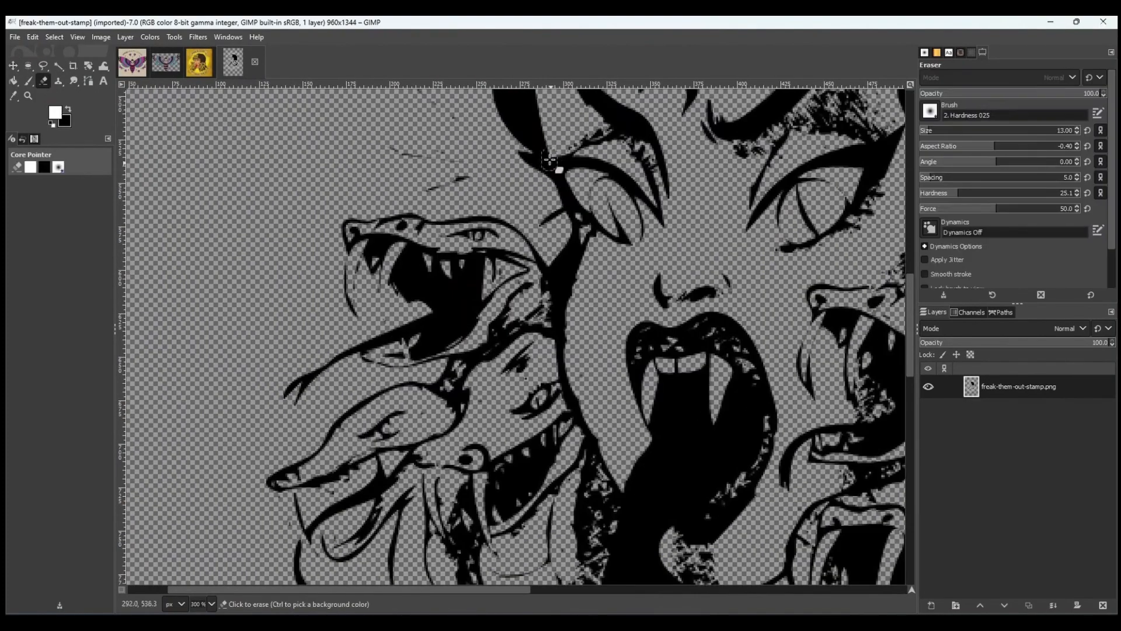
mouse_move(411, 155)
mouse_down()
mouse_move(456, 188)
mouse_move(468, 139)
mouse_move(401, 145)
mouse_up()
mouse_move(868, 106)
mouse_down()
mouse_move(480, 231)
mouse_move(435, 215)
mouse_move(506, 242)
mouse_move(496, 230)
mouse_up()
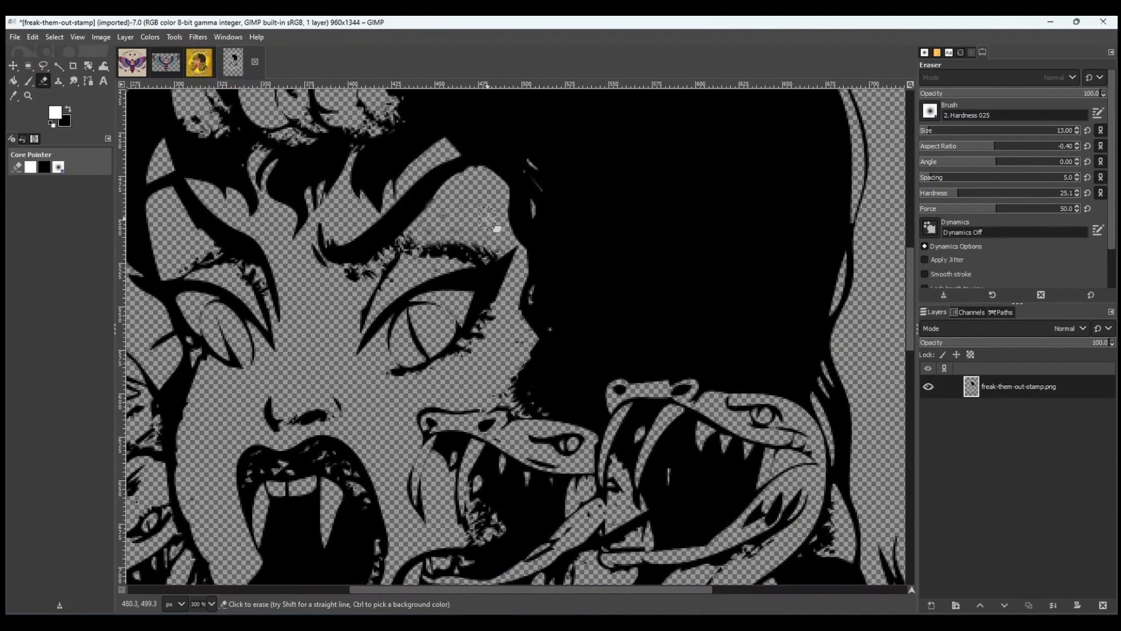
scroll(496, 230, down, 5)
drag(344, 163, 354, 153)
scroll(388, 250, down, 6)
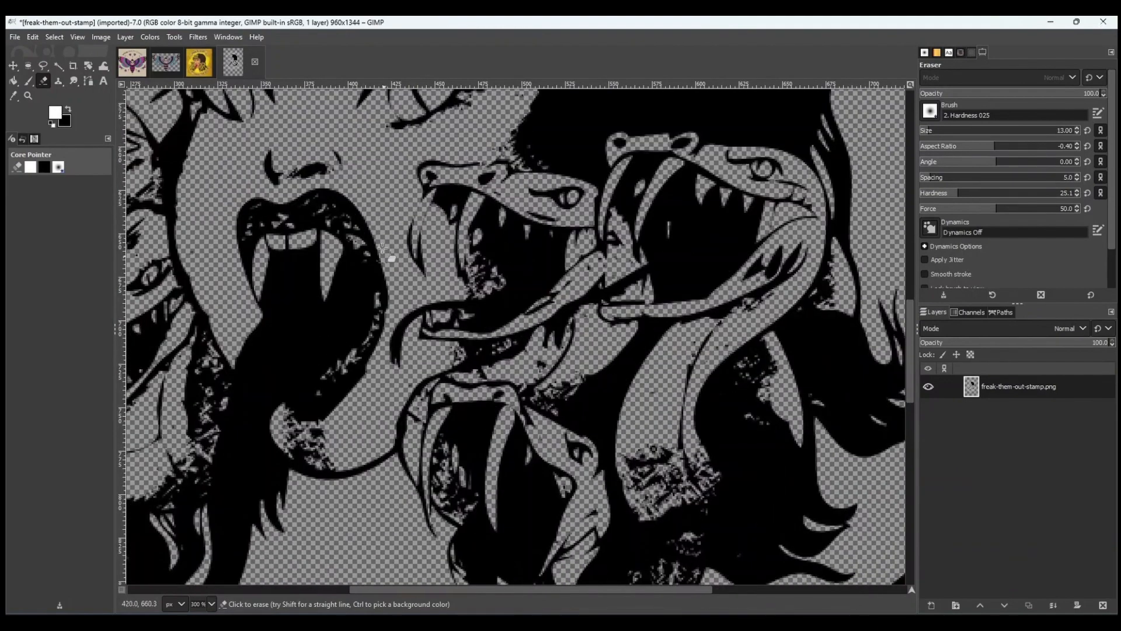
scroll(491, 431, down, 20)
Free-select the strip of stray speckles along the image's right edge, delete it and deselect.
key(minus)
key(minus)
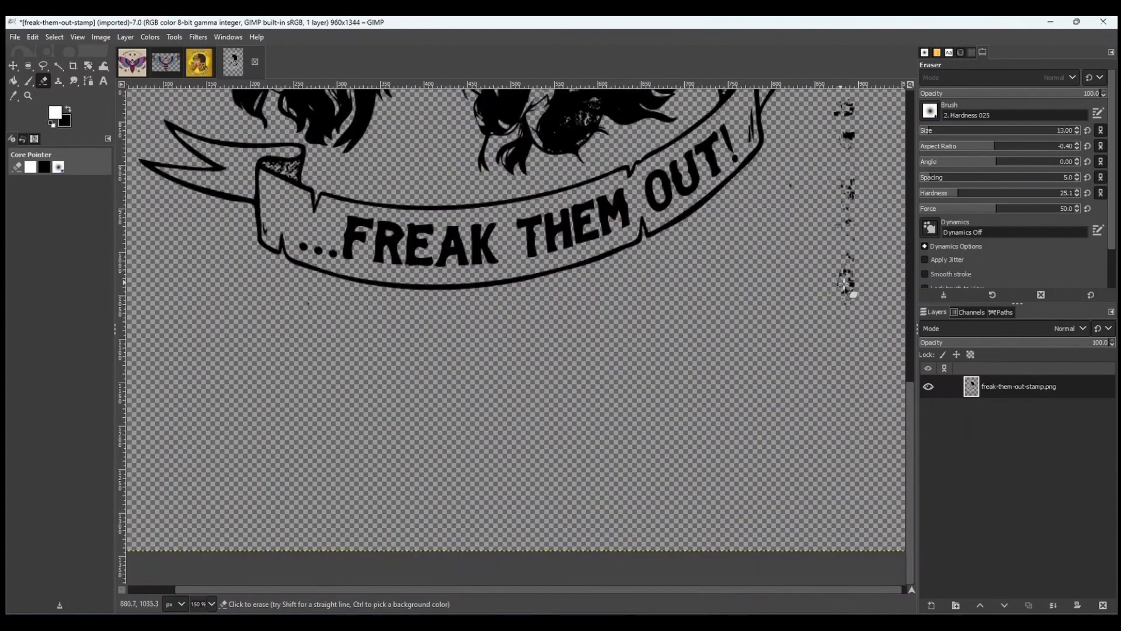
key(f)
click(766, 153)
click(648, 254)
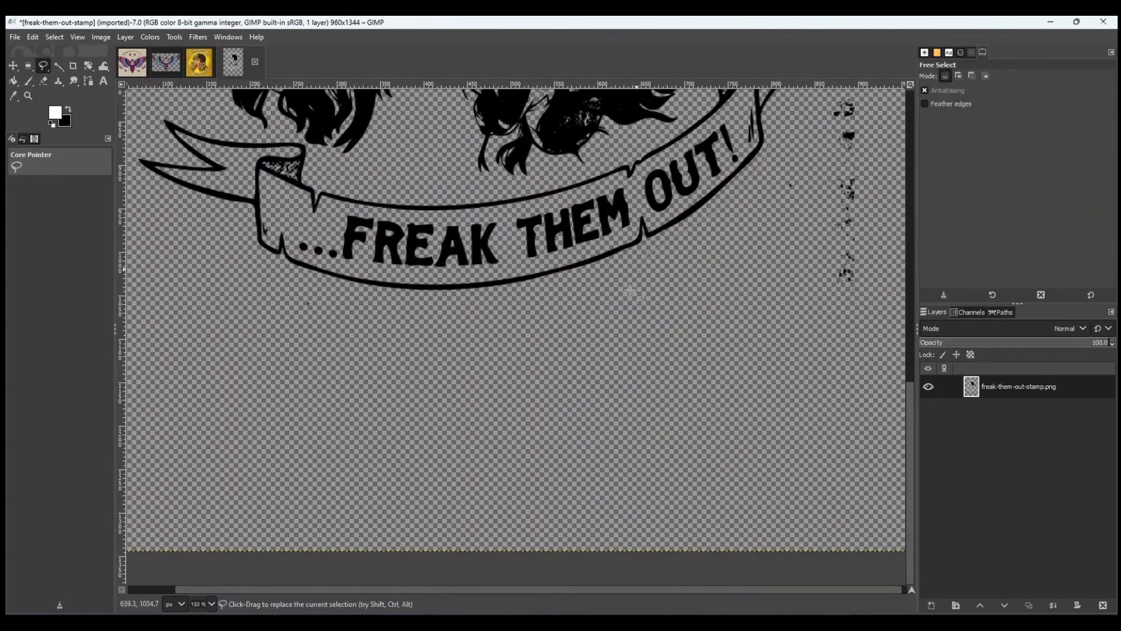
scroll(887, 340, right, 1)
click(893, 342)
scroll(889, 248, up, 12)
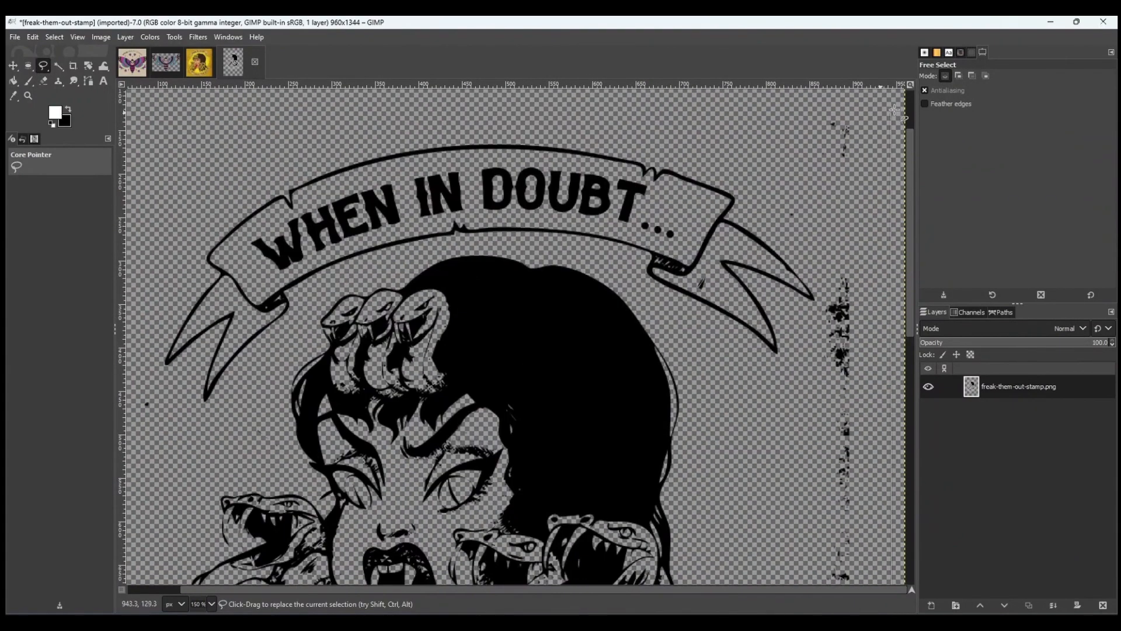
click(893, 107)
click(814, 109)
scroll(788, 367, down, 10)
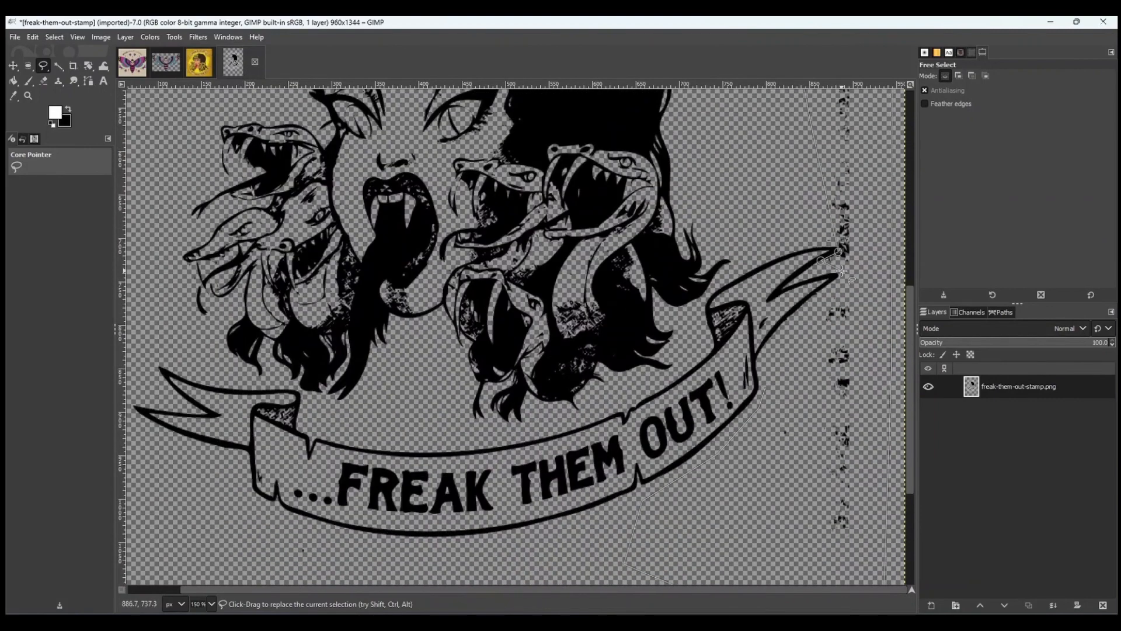
key(Delete)
key(ctrl+shift+a)
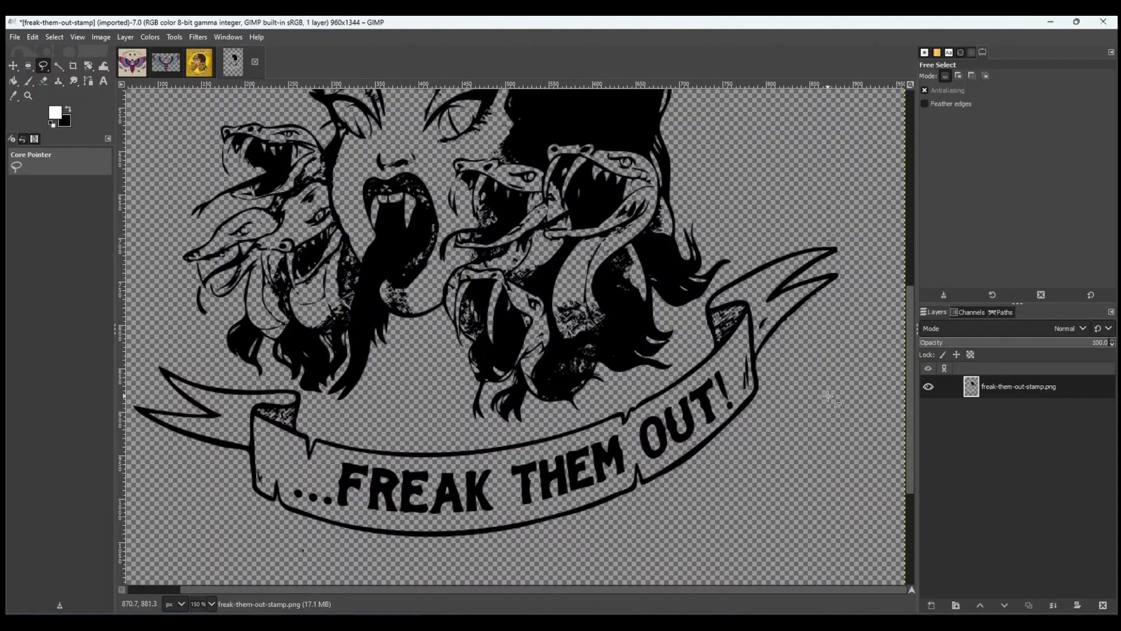
Copy the cleaned stamp image and paste it into the original colour artwork image.
key(shift+ctrl+j)
key(shift+e)
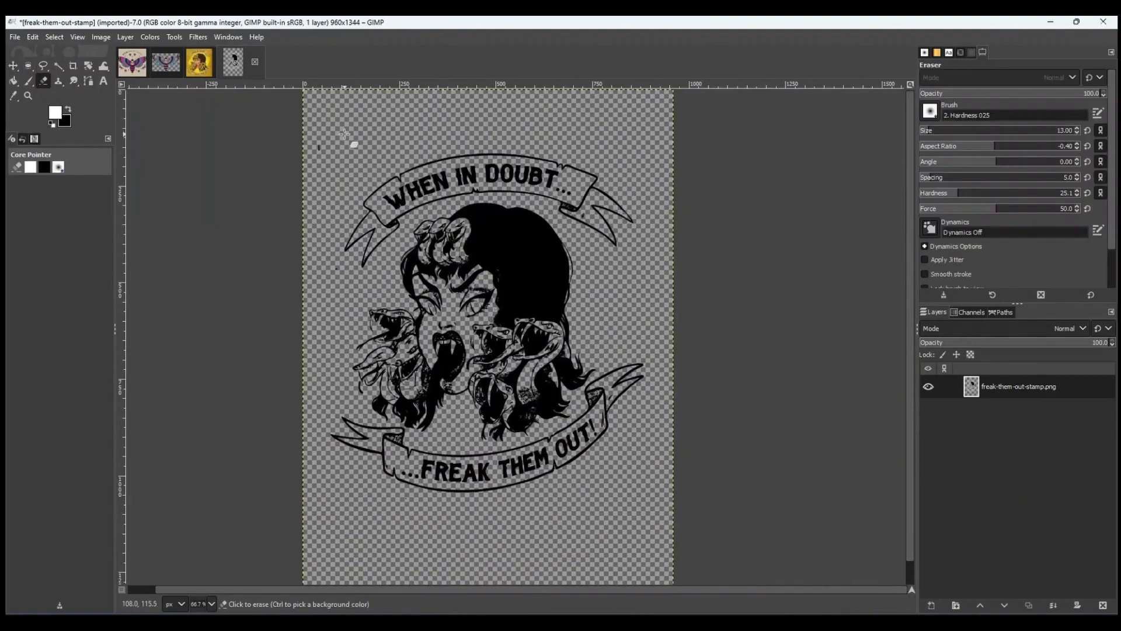
scroll(306, 129, up, 3)
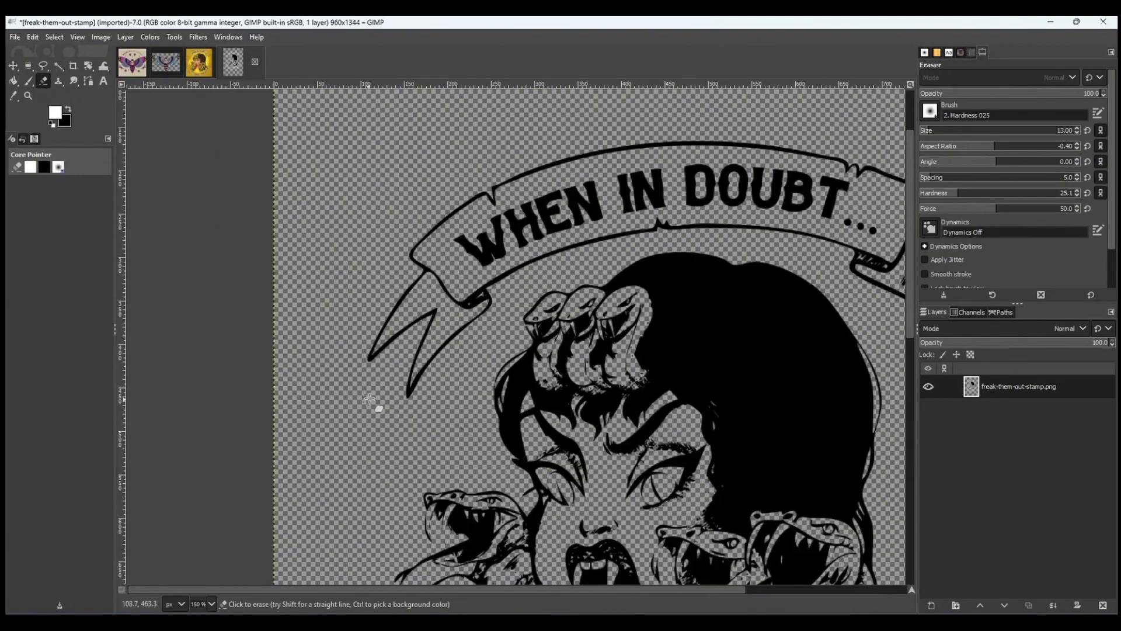
key(shift+ctrl+j)
scroll(615, 432, up, 3)
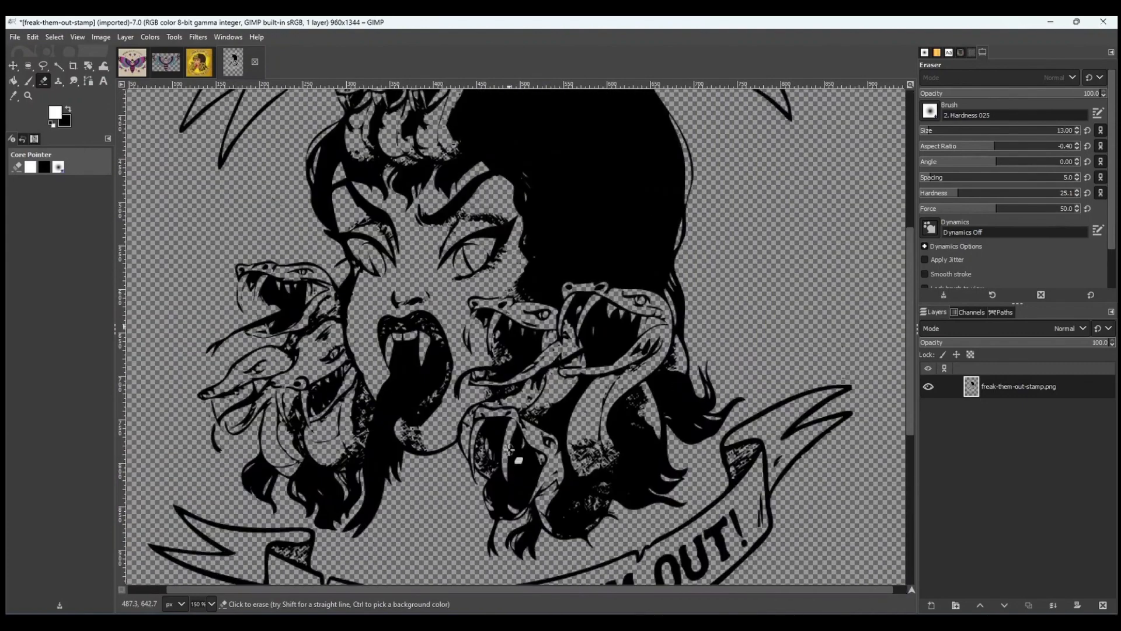
key(shift+ctrl+j)
key(ctrl+c)
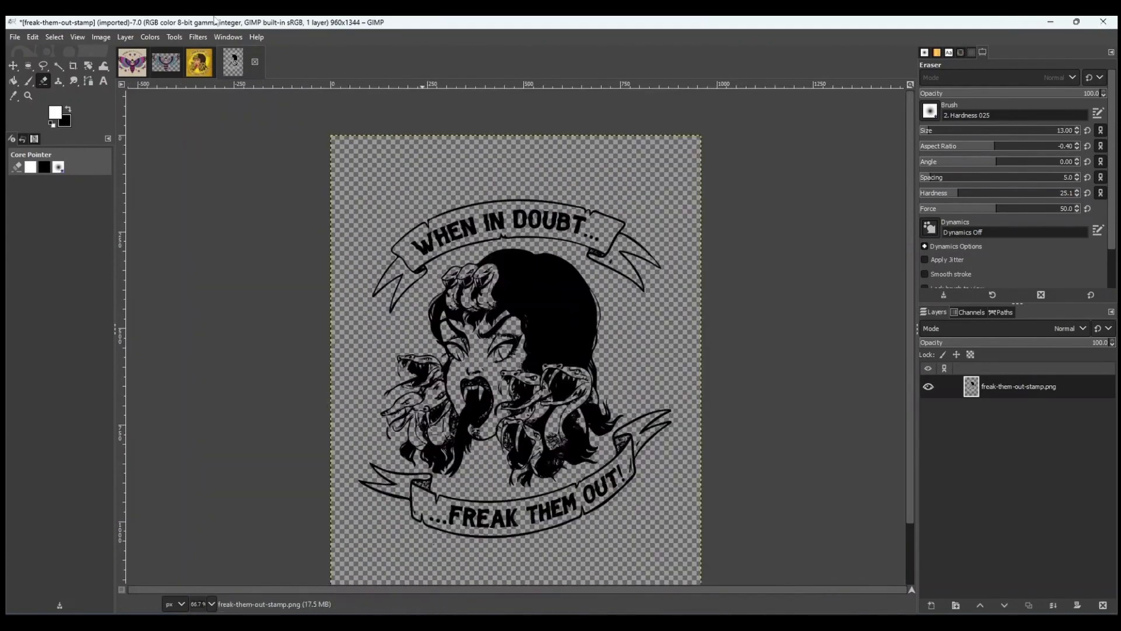
key(m)
click(199, 63)
scroll(575, 409, down, 2)
key(ctrl+v)
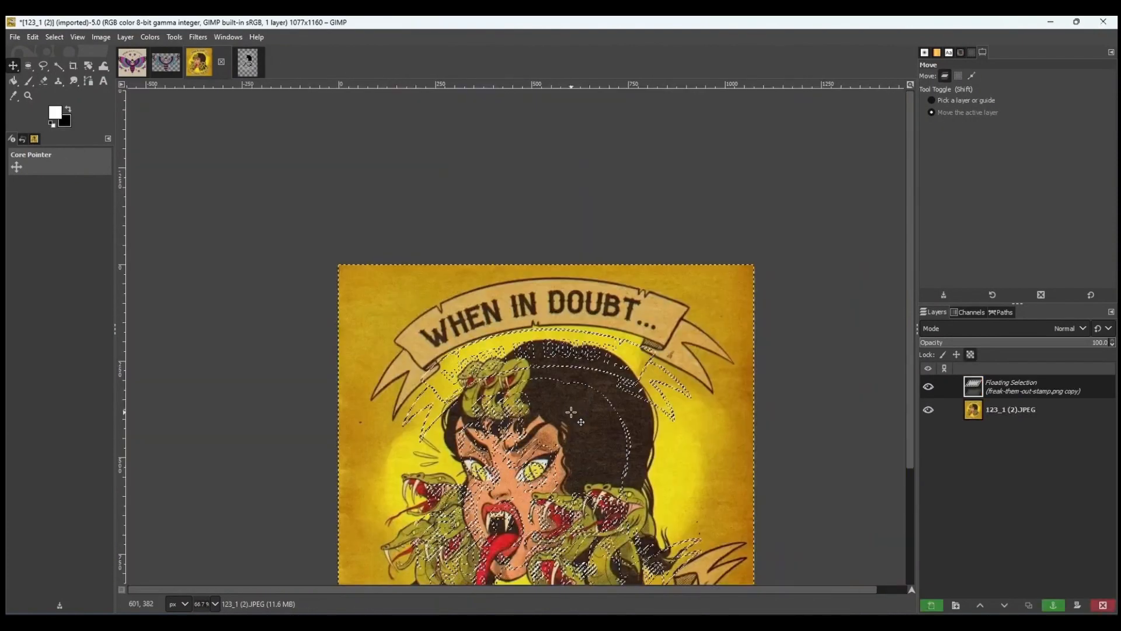
Convert the pasted floating selection into a new layer and move it over the artwork.
right_click(1009, 388)
click(935, 106)
scroll(826, 371, down, 3)
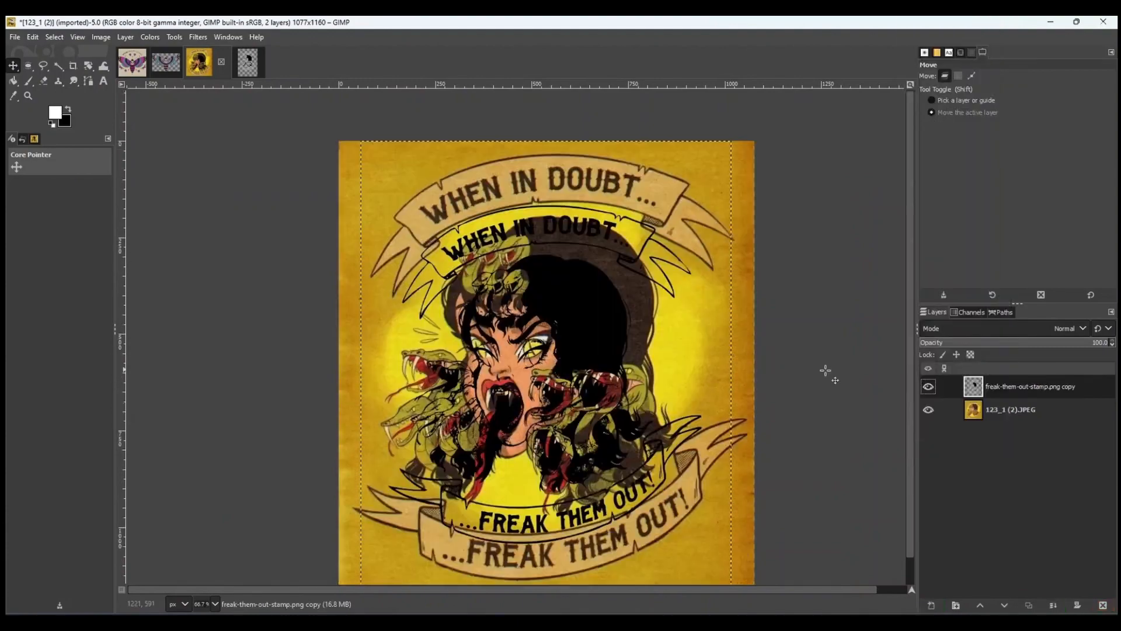
drag(559, 323, 532, 284)
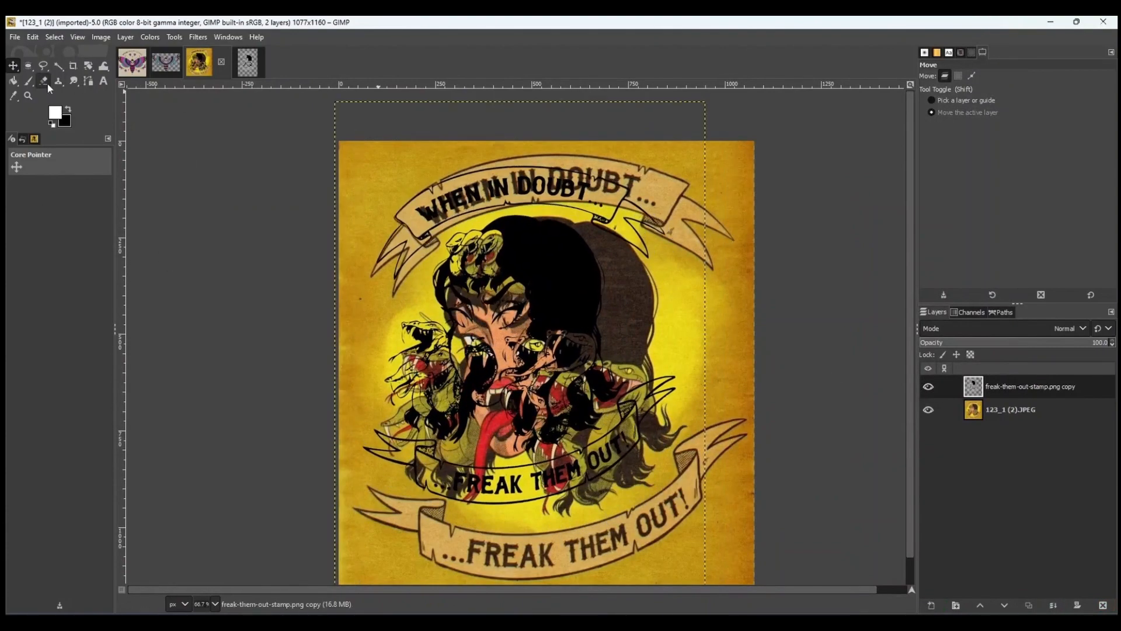
Scale the stamp layer up so its linework matches the size of the original artwork.
click(88, 66)
click(133, 96)
click(578, 356)
scroll(578, 357, down, 1)
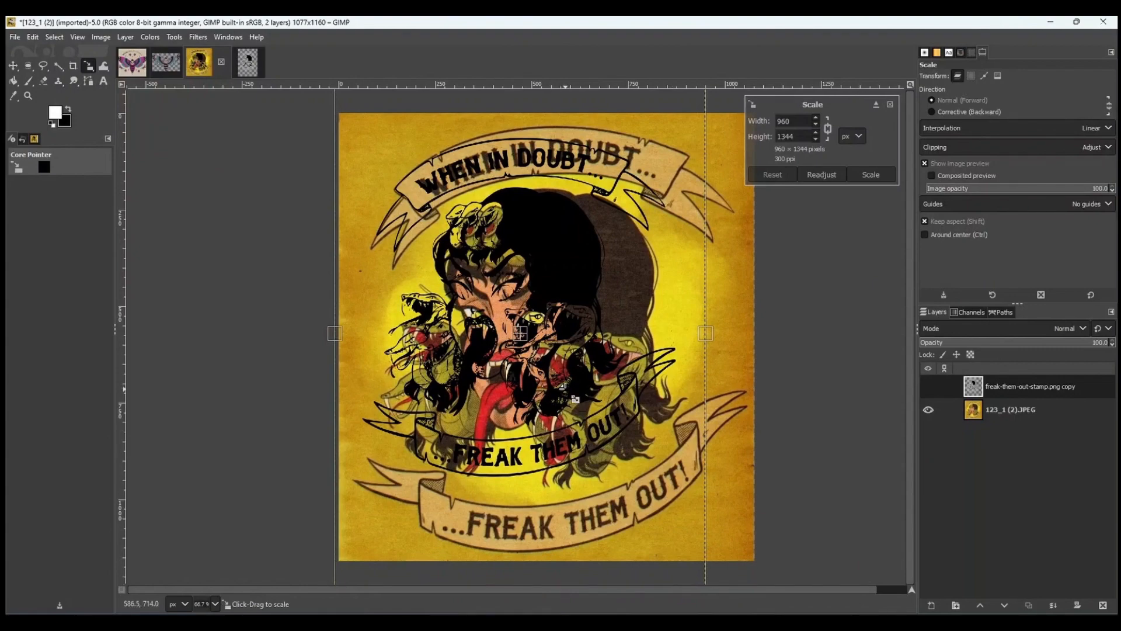
drag(584, 371, 666, 492)
click(870, 174)
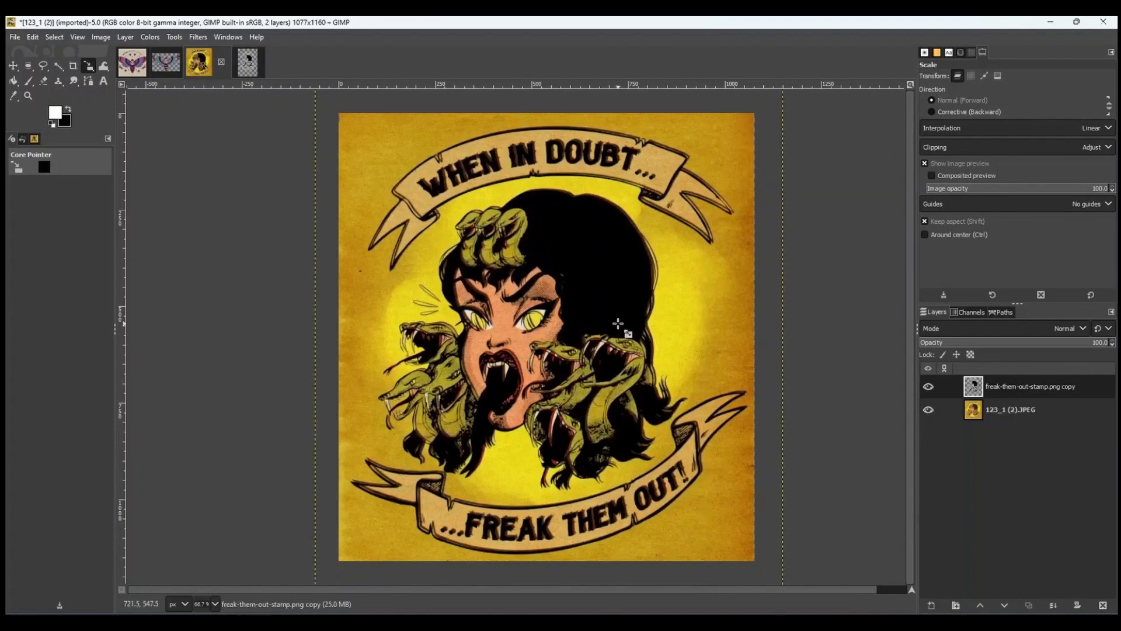
Nudge the stamp layer at 200% zoom to align it precisely with the artwork.
key(m)
key(2)
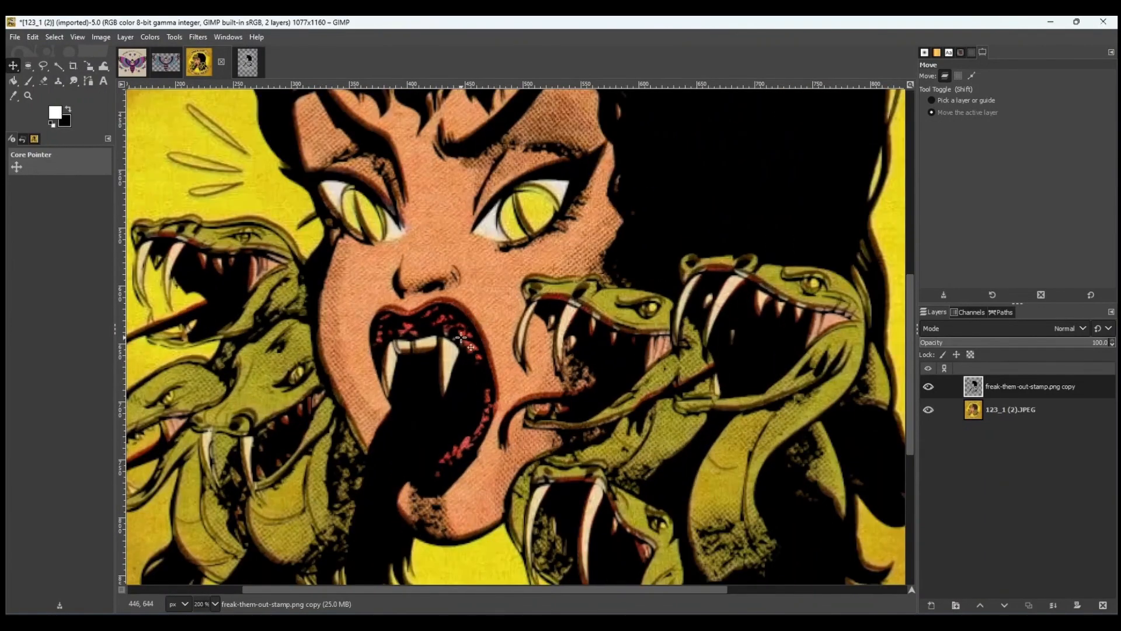
drag(461, 338, 457, 310)
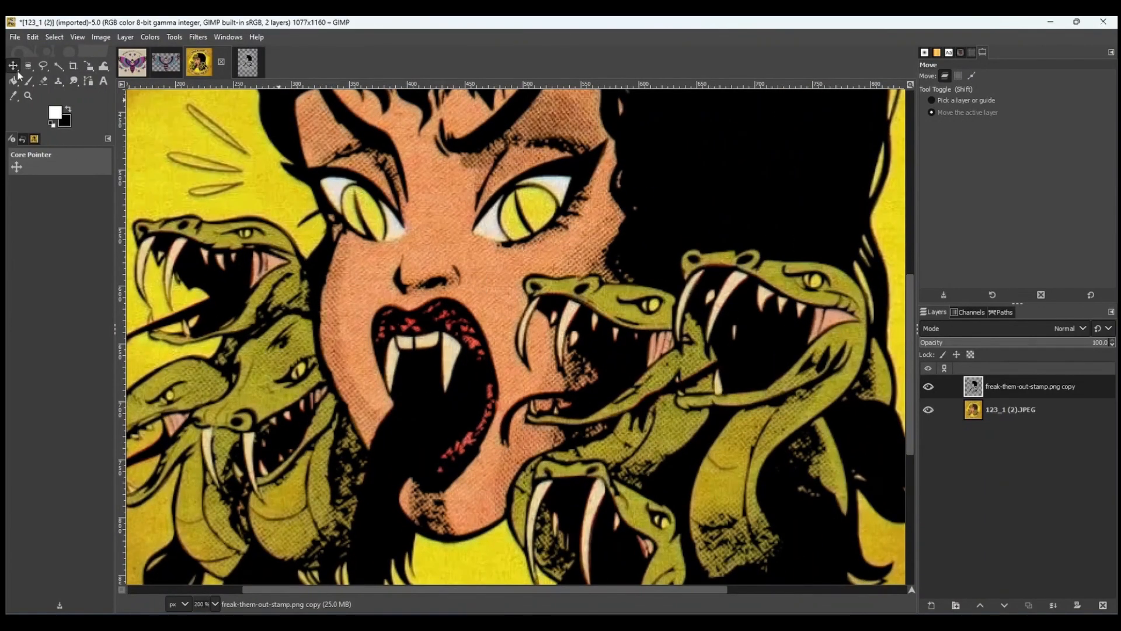
Free-select the inner lips and mouth edge on the stamp layer and delete that area to reveal the red lips.
click(43, 66)
scroll(428, 283, up, 2)
click(472, 319)
click(459, 316)
click(443, 319)
click(427, 329)
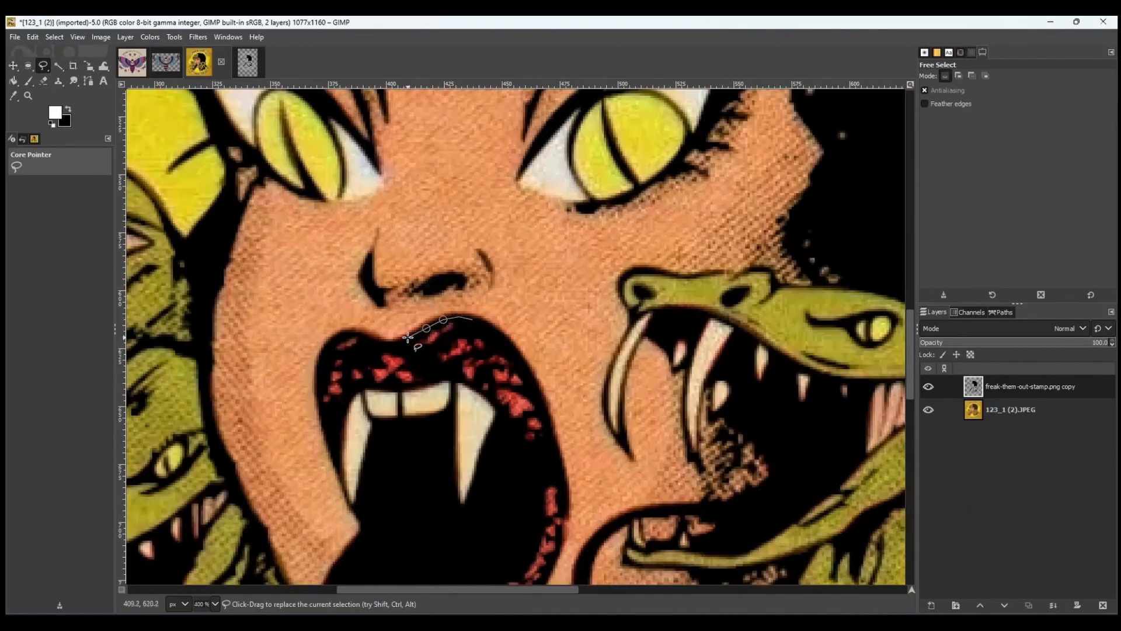
click(408, 338)
click(396, 341)
click(352, 331)
click(338, 333)
click(325, 347)
click(316, 369)
click(316, 402)
click(327, 439)
click(349, 410)
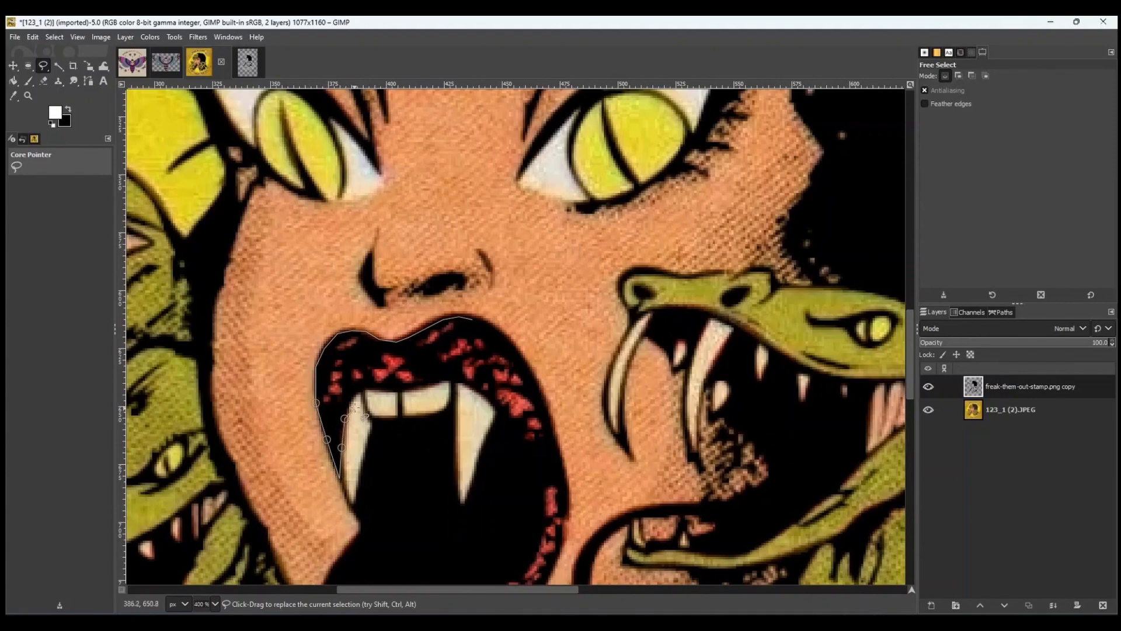
click(360, 391)
click(426, 384)
click(444, 378)
click(460, 380)
click(486, 396)
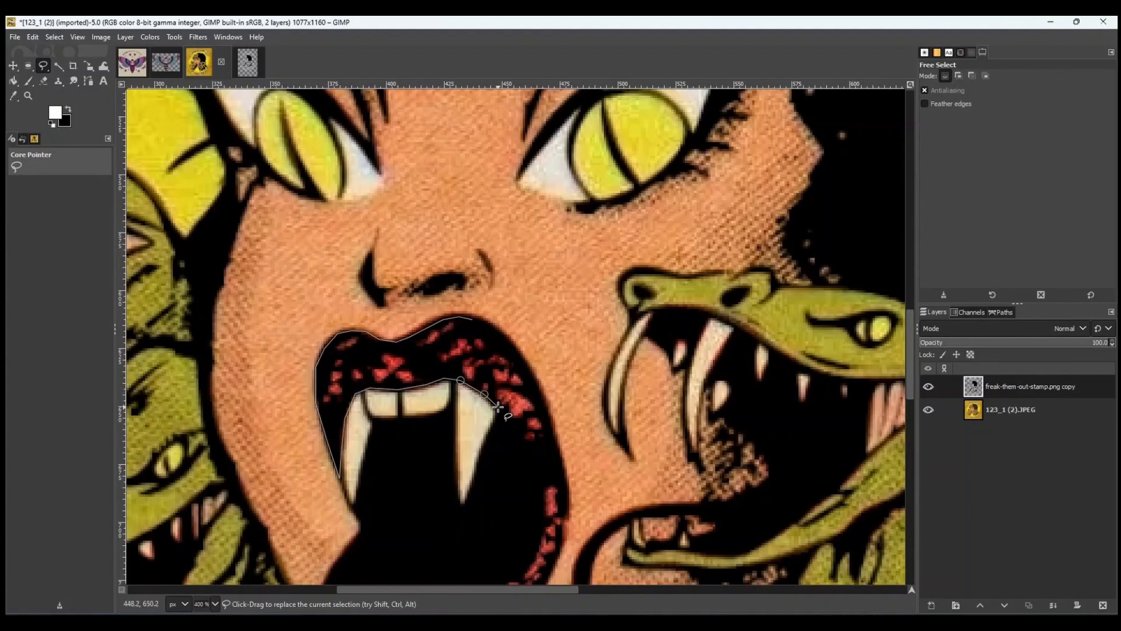
scroll(499, 406, down, 1)
click(511, 297)
click(527, 319)
click(536, 340)
click(544, 357)
click(540, 409)
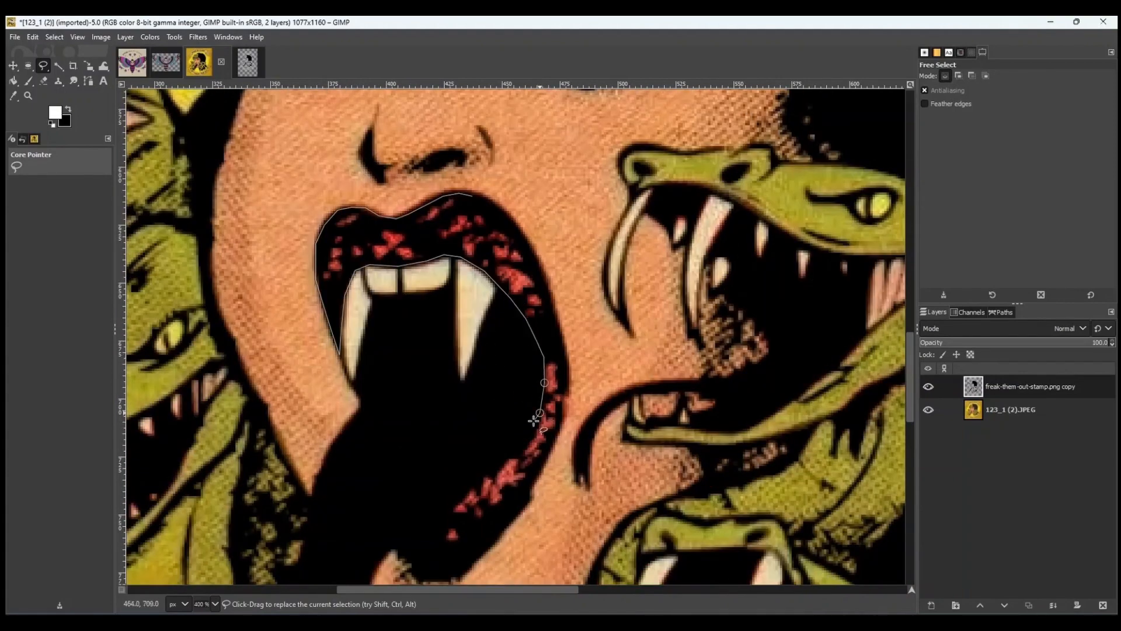
scroll(537, 409, down, 2)
click(494, 339)
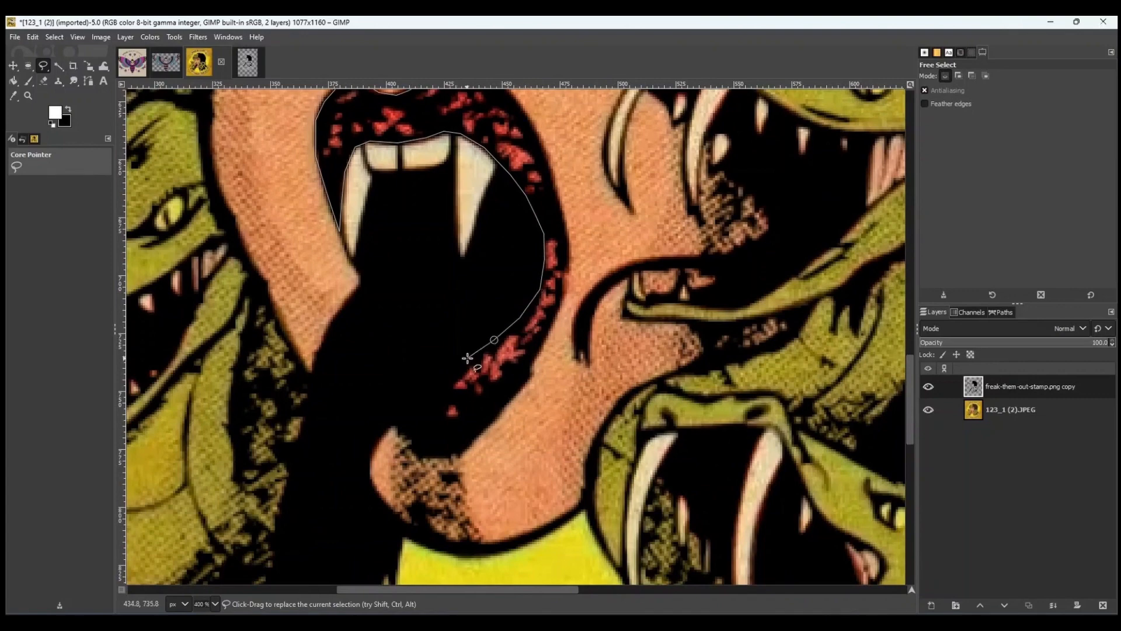
click(461, 361)
click(444, 377)
click(439, 419)
click(459, 419)
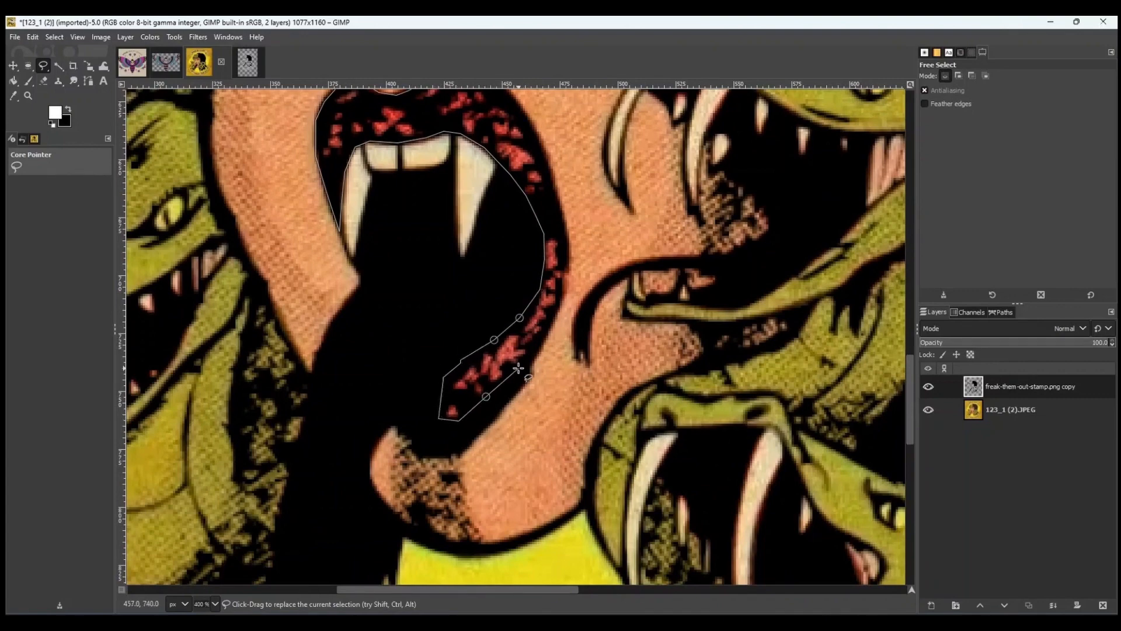
click(539, 346)
click(555, 315)
click(567, 240)
scroll(566, 240, up, 1)
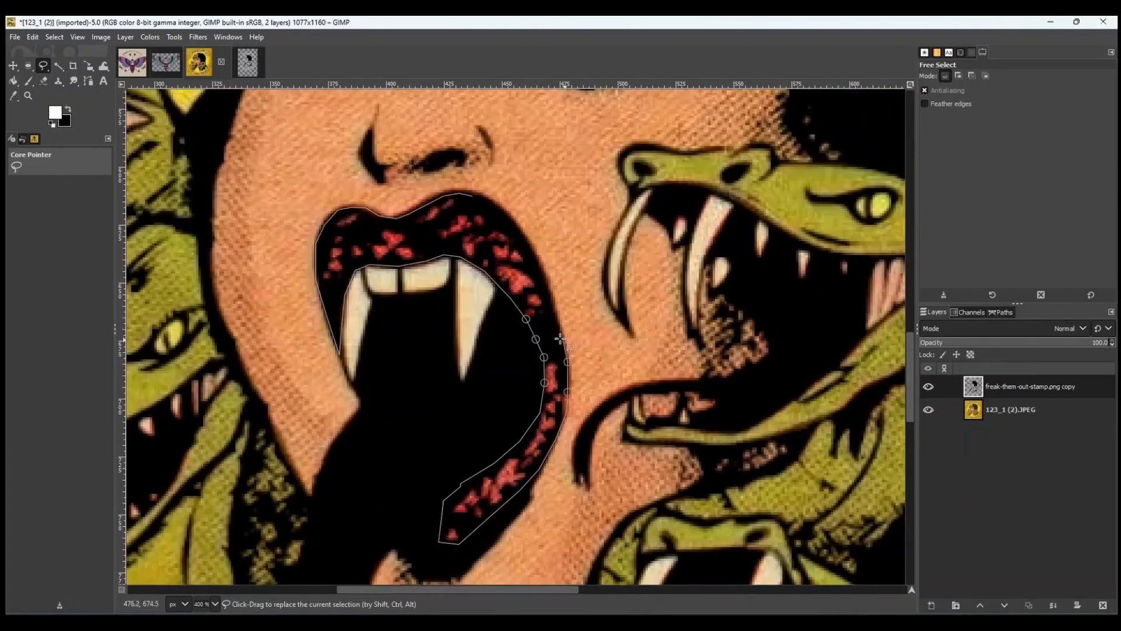
click(557, 313)
click(546, 276)
click(530, 243)
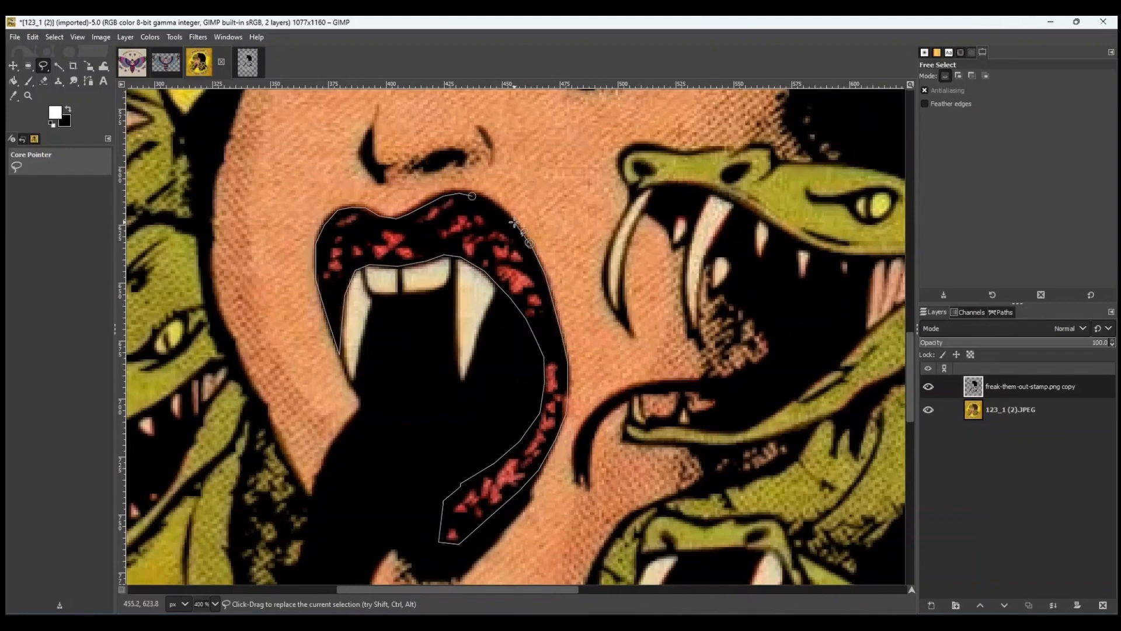
click(486, 200)
click(472, 196)
key(Delete)
key(ctrl+shift+a)
scroll(503, 263, down, 2)
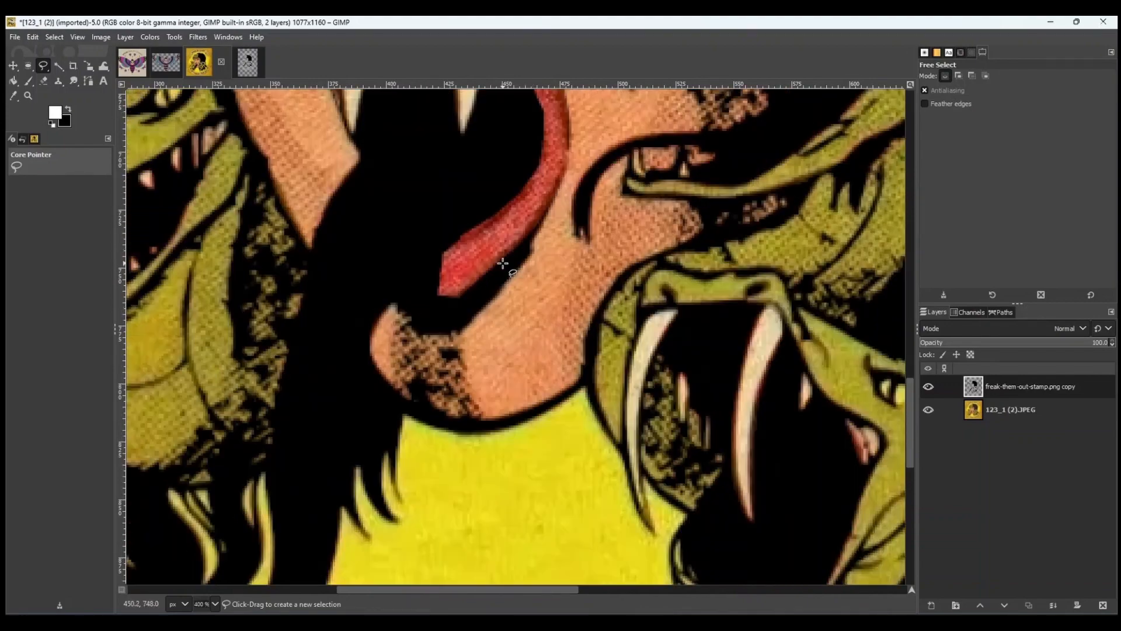
Erase the stamp layer over the tongue and undo both eraser strokes.
key(1)
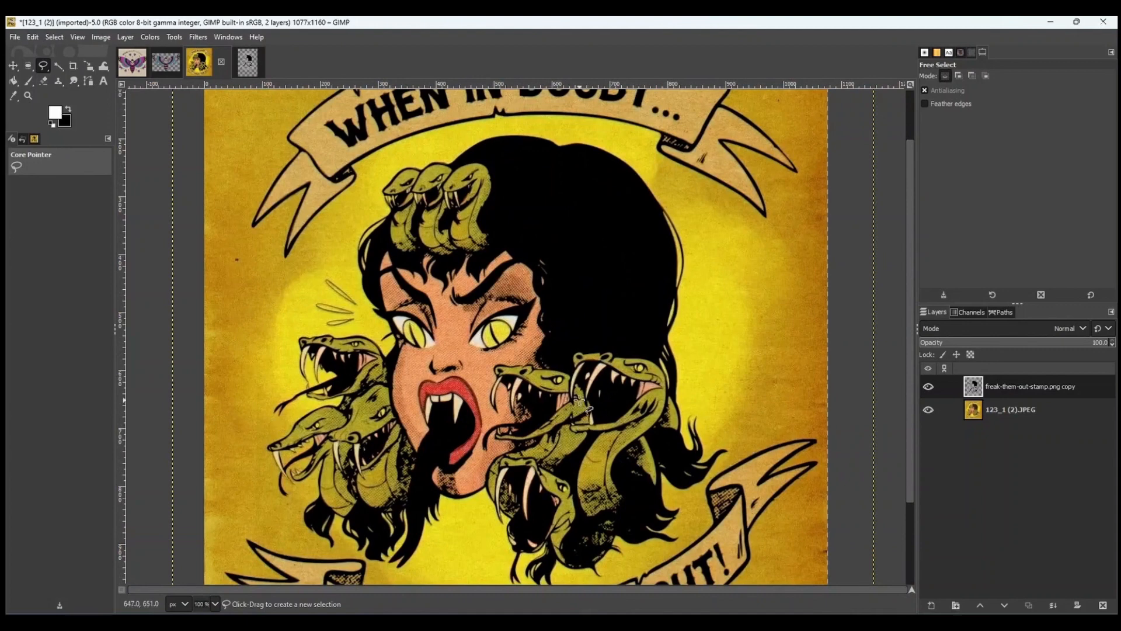
key(shift+e)
mouse_move(431, 436)
mouse_down()
mouse_move(442, 472)
mouse_move(445, 421)
mouse_move(459, 430)
mouse_move(453, 459)
mouse_up()
scroll(456, 397, down, 3)
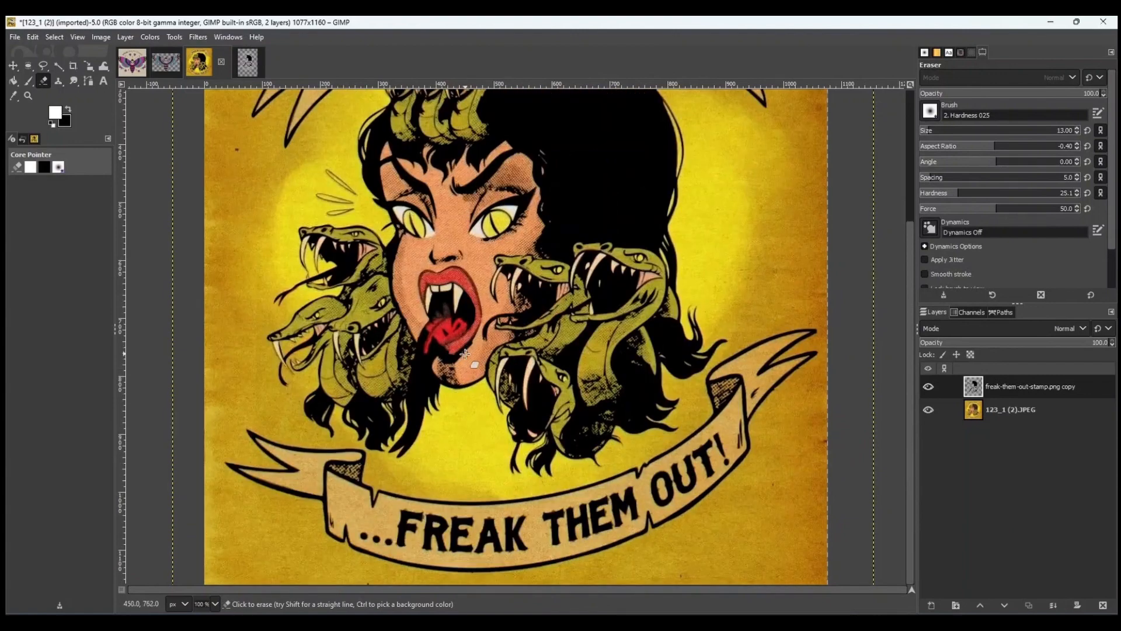
mouse_move(460, 353)
mouse_down()
mouse_move(421, 336)
mouse_move(427, 349)
mouse_move(463, 332)
mouse_move(422, 366)
mouse_move(417, 350)
mouse_move(429, 345)
mouse_move(421, 362)
mouse_move(441, 382)
mouse_move(401, 456)
mouse_move(409, 386)
mouse_move(428, 379)
mouse_move(410, 390)
mouse_move(399, 443)
mouse_up()
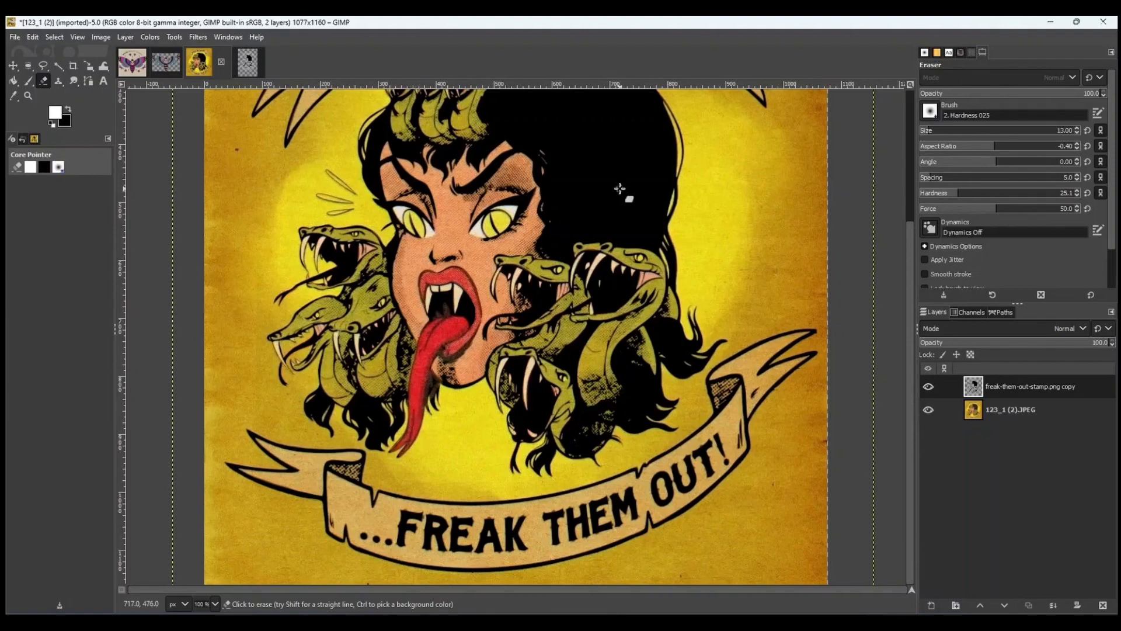
key(ctrl+z)
key(ctrl+z)
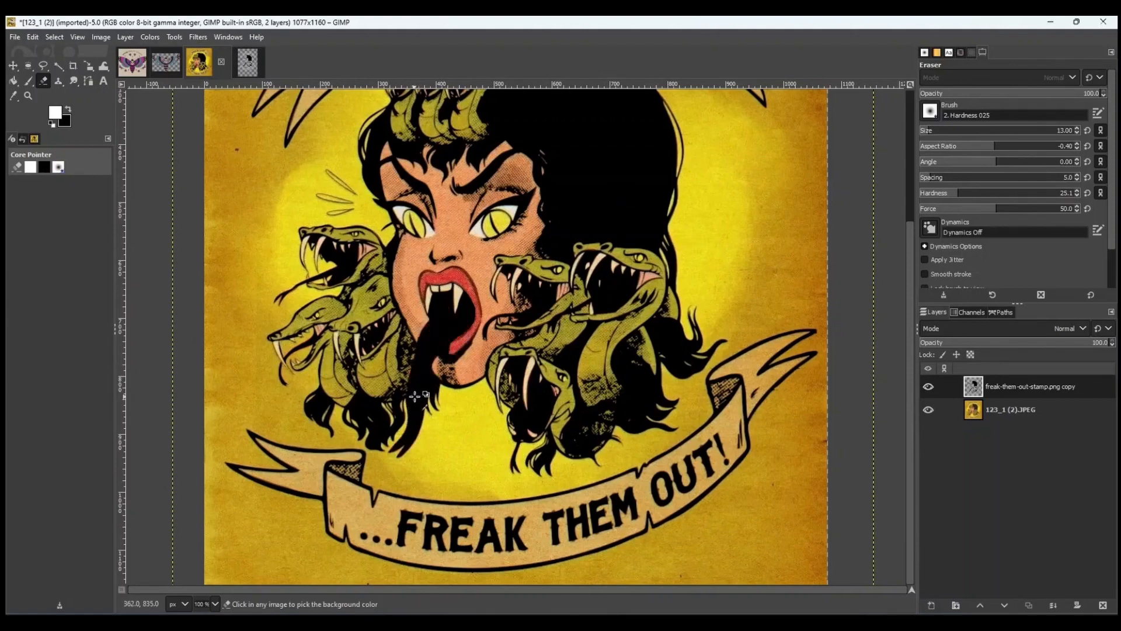
Free-select the tongue outline on the stamp layer, delete it to reveal the red tongue, and clear the selection.
scroll(420, 396, up, 3)
click(43, 66)
scroll(505, 228, up, 3)
click(584, 264)
click(564, 257)
click(551, 257)
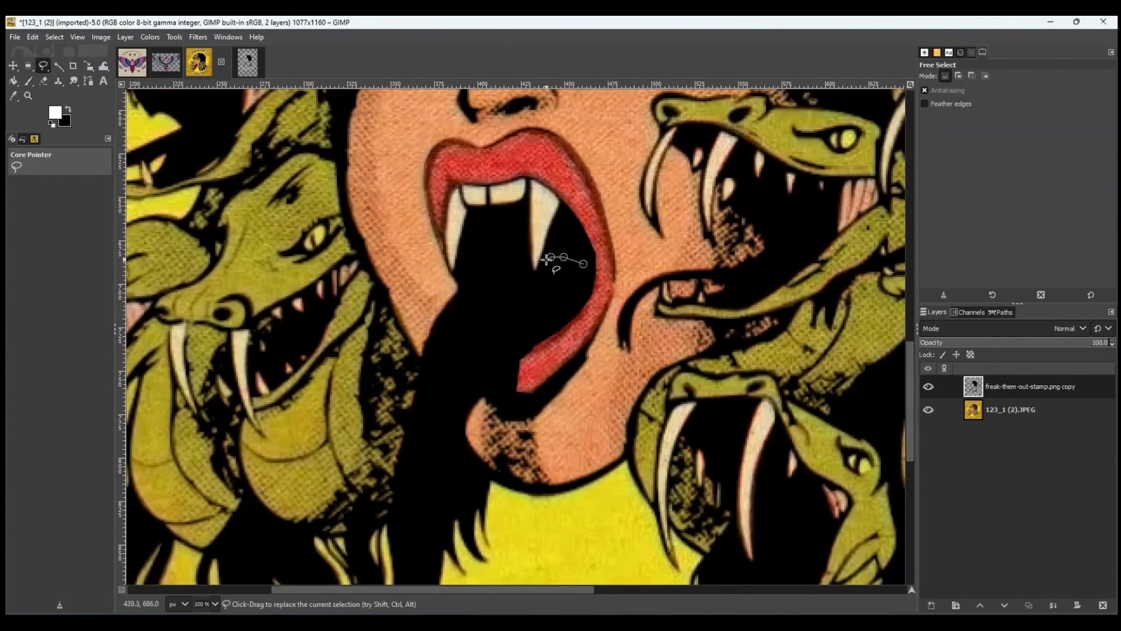
click(492, 274)
click(466, 290)
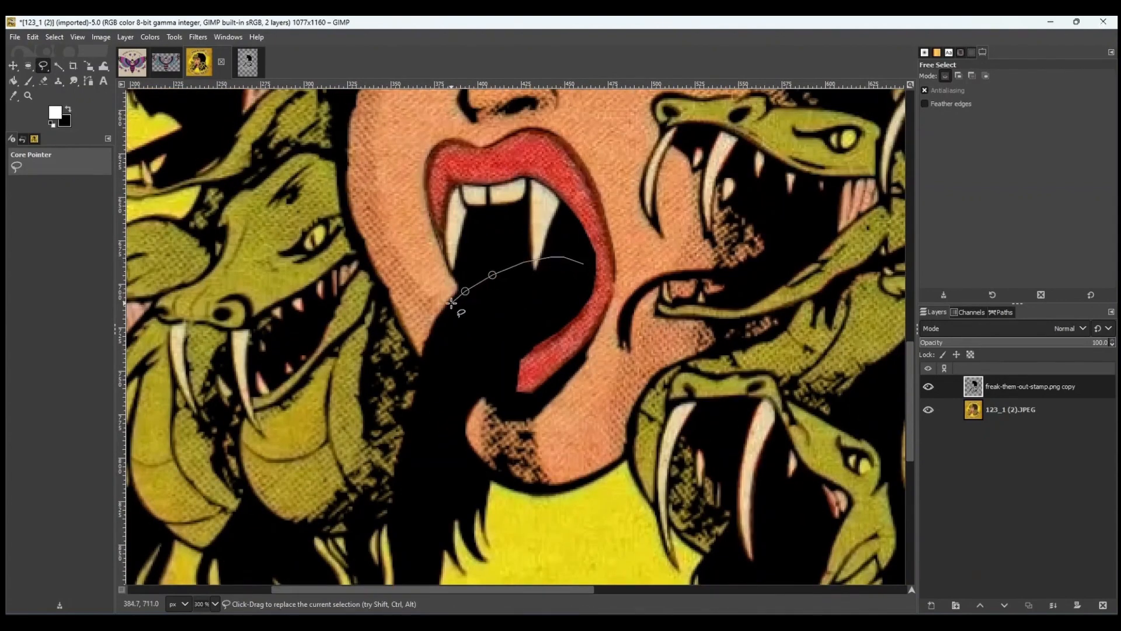
mouse_move(451, 302)
mouse_down()
mouse_move(422, 367)
mouse_move(423, 296)
mouse_move(406, 311)
mouse_move(390, 355)
mouse_move(397, 387)
mouse_up()
scroll(426, 363, down, 3)
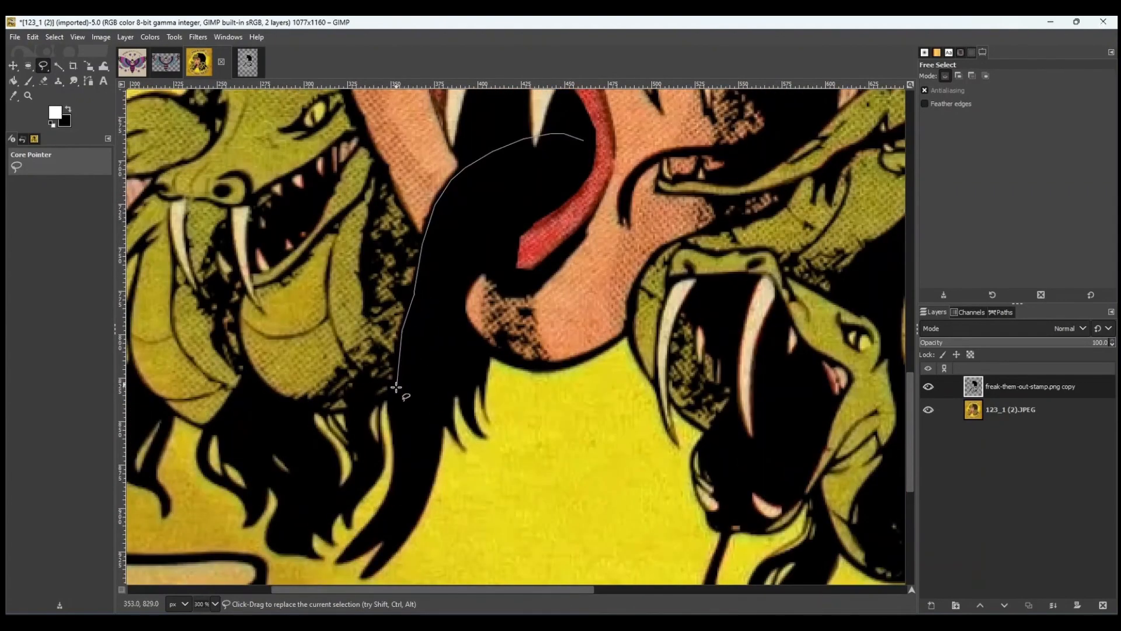
click(388, 414)
click(395, 422)
click(392, 426)
click(393, 434)
click(395, 457)
click(394, 480)
click(385, 505)
click(365, 530)
click(339, 561)
click(357, 555)
click(386, 536)
click(376, 558)
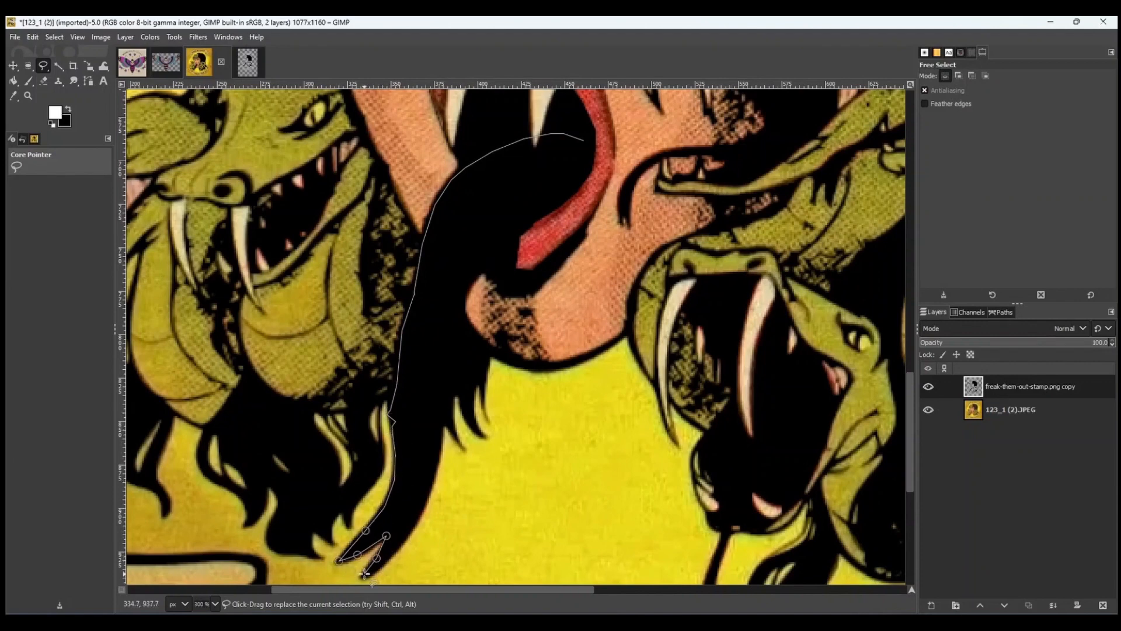
mouse_move(364, 574)
mouse_down()
mouse_move(385, 562)
mouse_move(429, 487)
mouse_move(478, 267)
mouse_move(552, 206)
mouse_up()
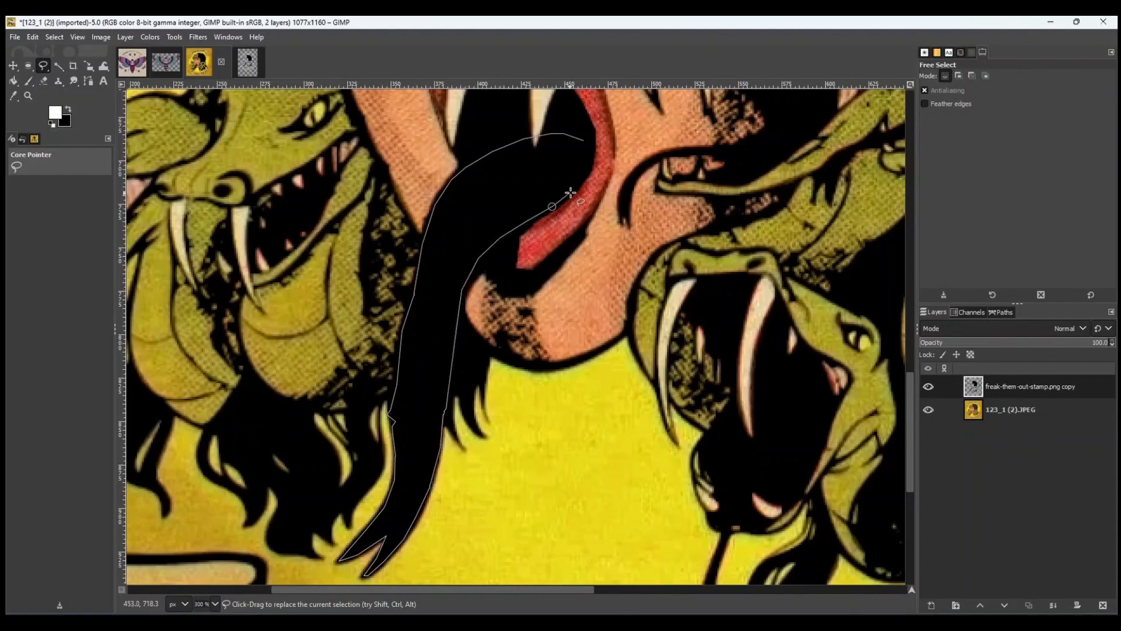
click(571, 191)
click(589, 172)
click(591, 154)
click(584, 141)
key(Delete)
key(ctrl+shift+a)
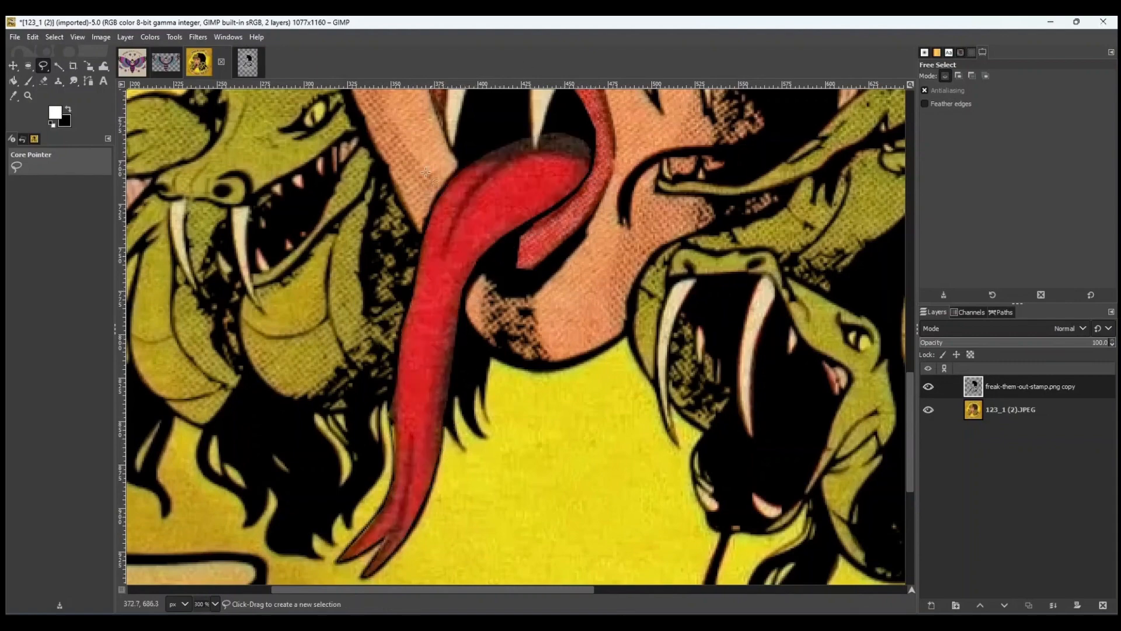
Hide the original artwork layer and examine the cleaned stamp layer against the original stamp image.
scroll(420, 407, down, 1)
click(930, 411)
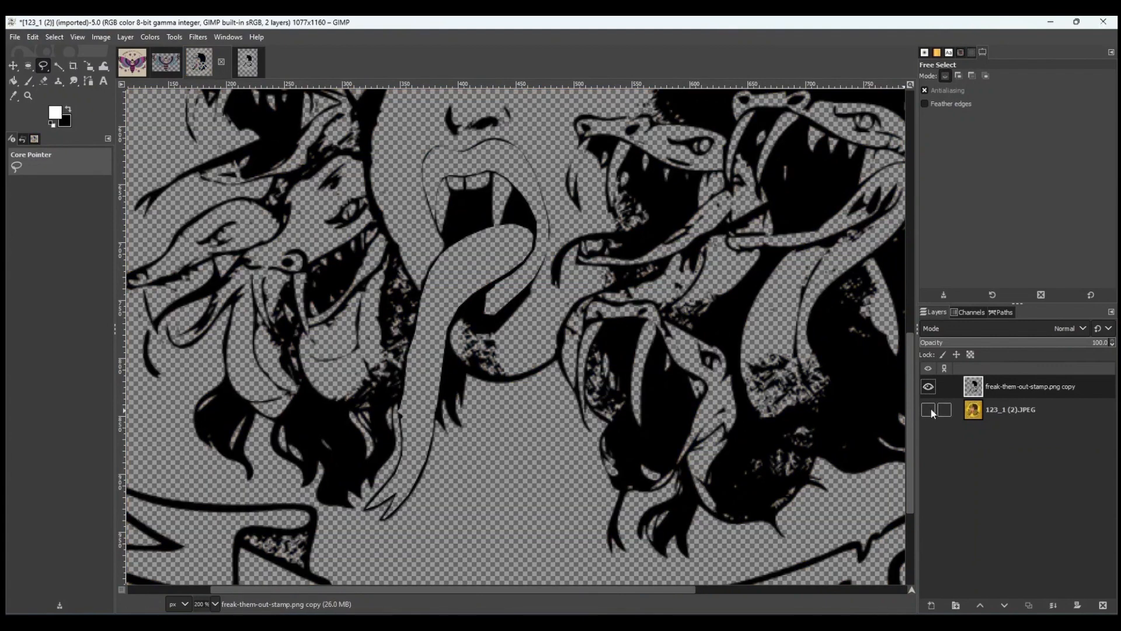
scroll(549, 353, up, 4)
scroll(543, 367, up, 2)
scroll(535, 371, down, 2)
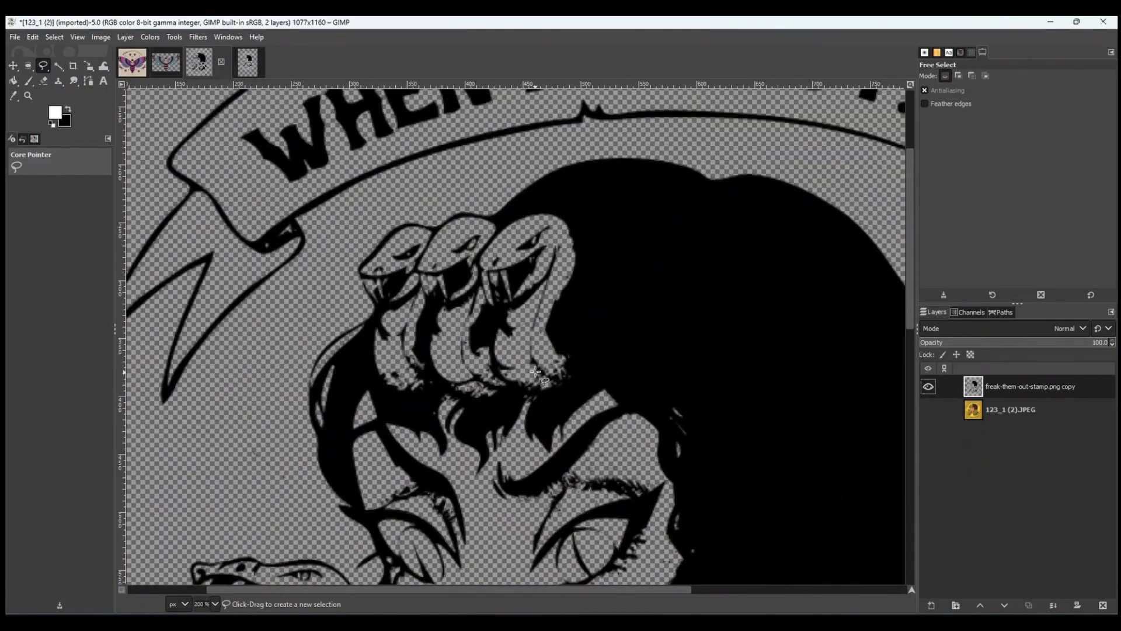
scroll(534, 372, down, 3)
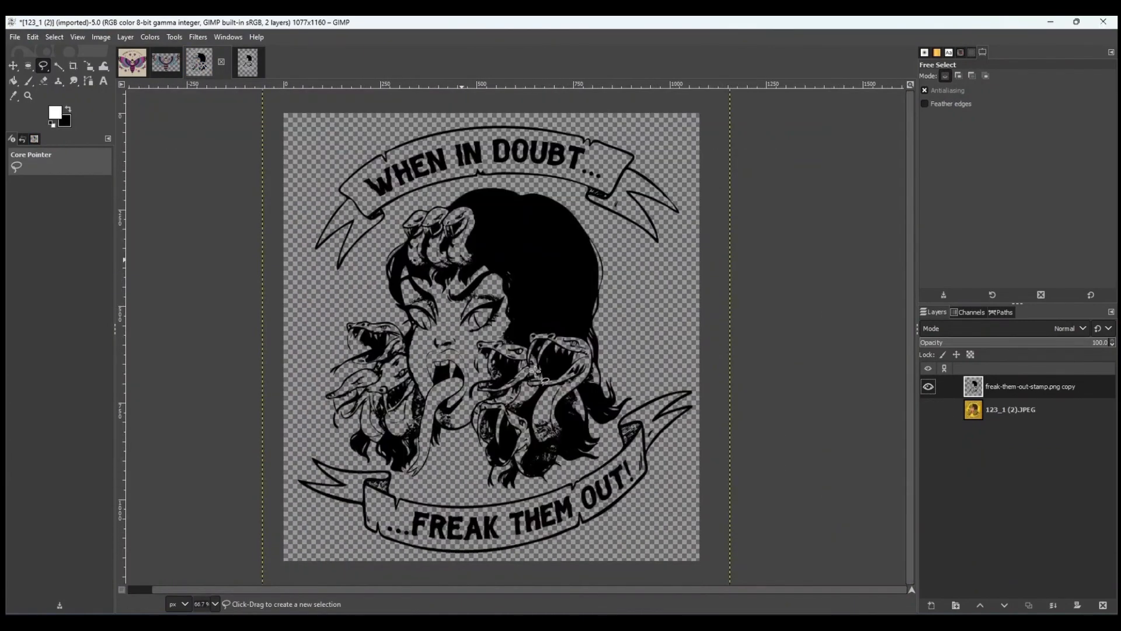
scroll(442, 382, up, 3)
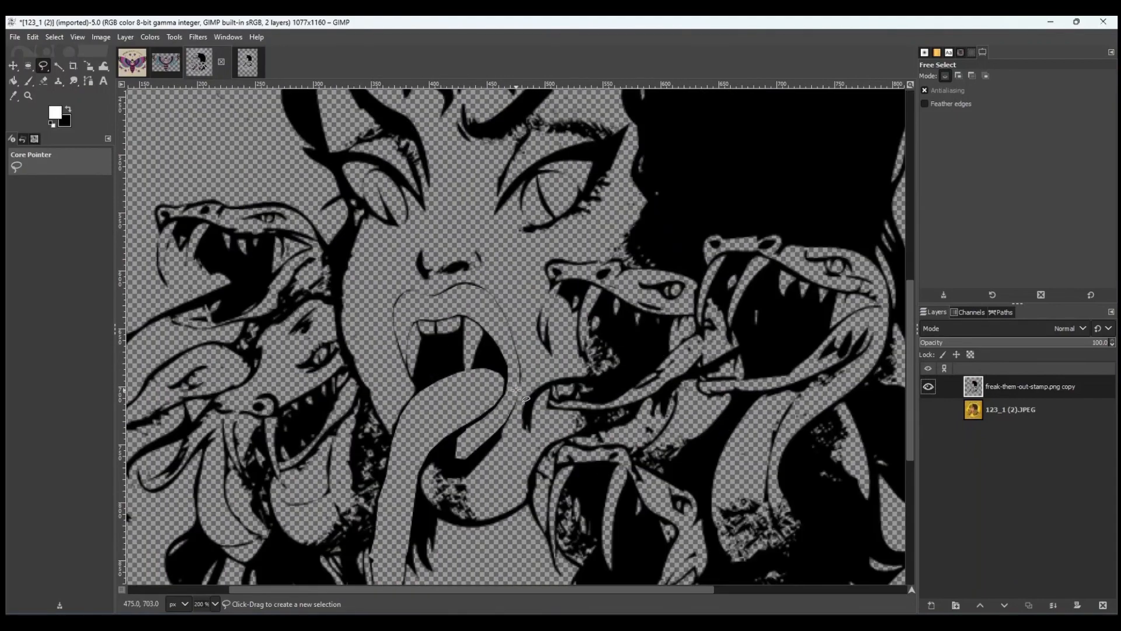
click(248, 61)
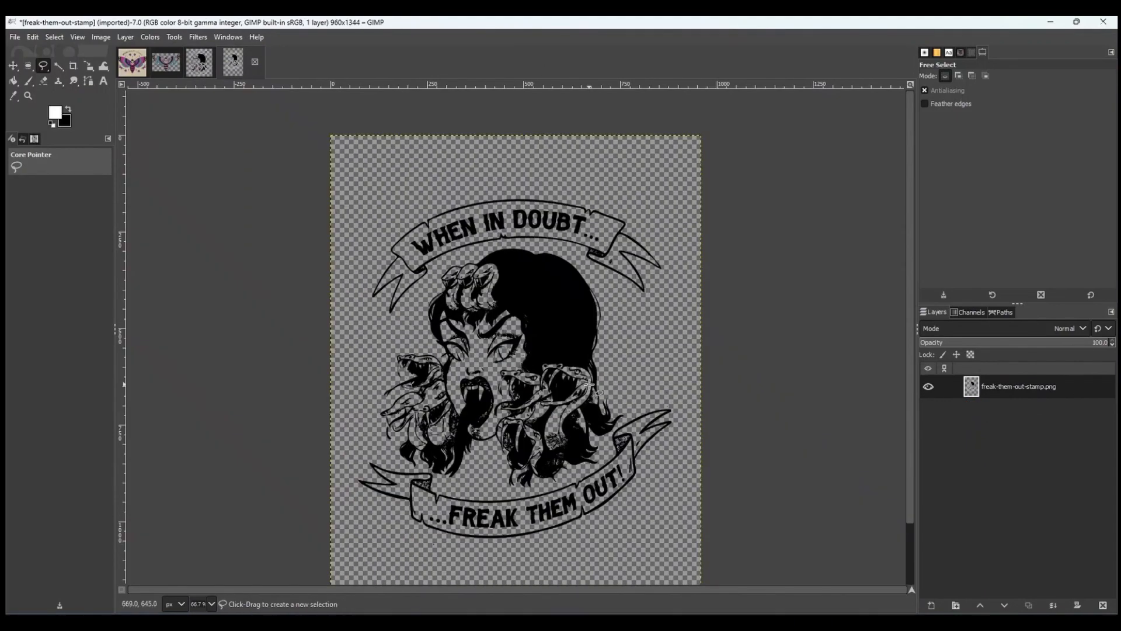
scroll(444, 297, up, 7)
scroll(383, 246, down, 6)
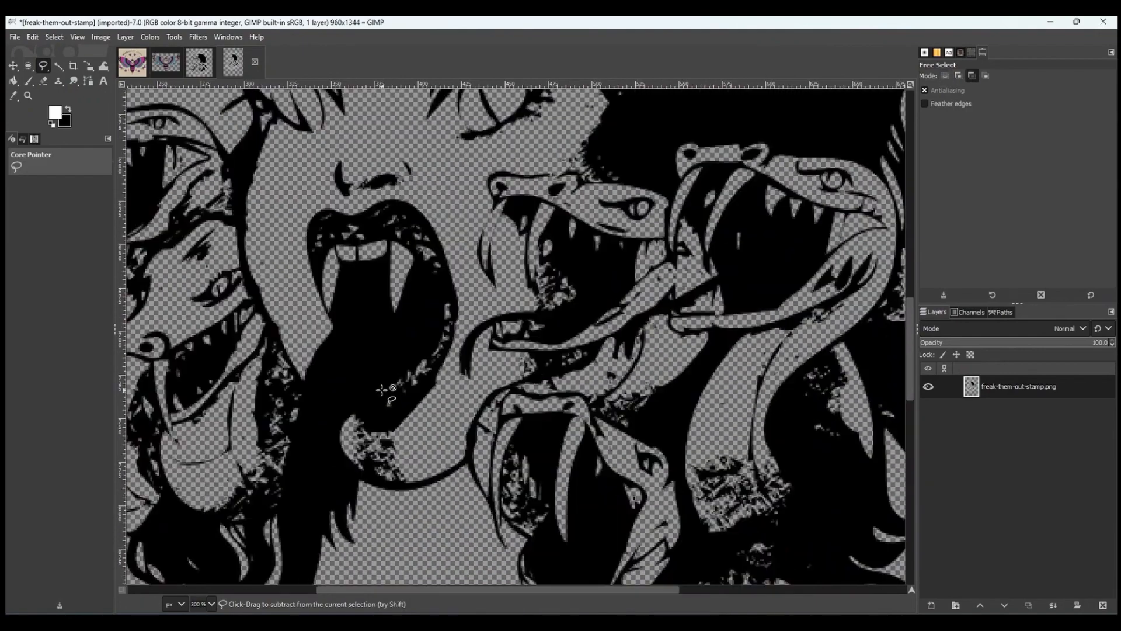
click(199, 62)
scroll(629, 292, down, 2)
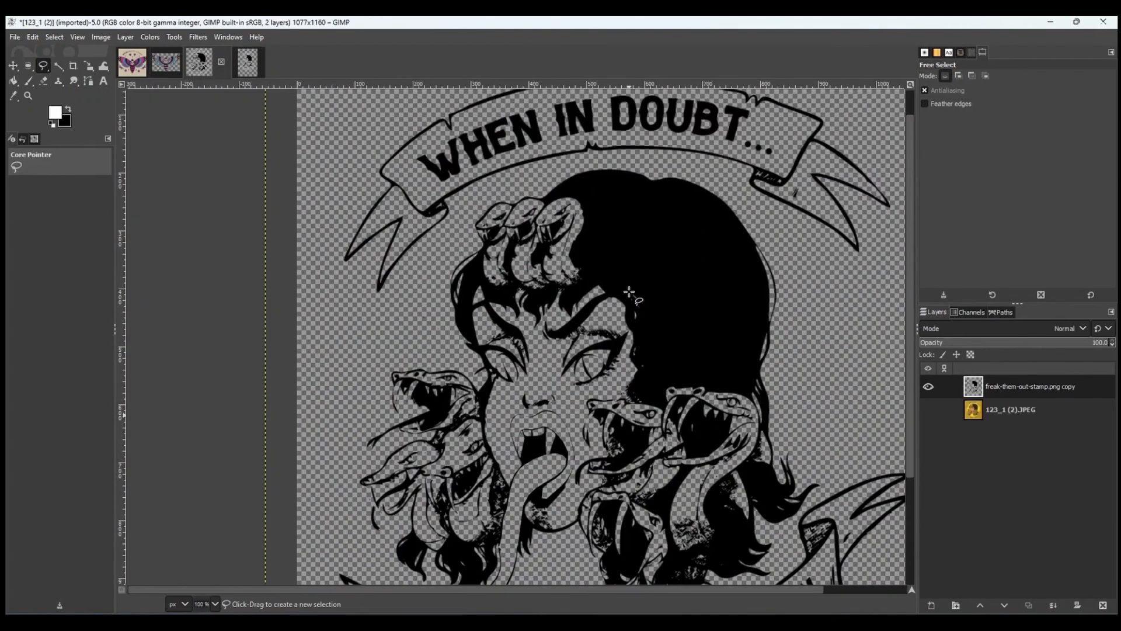
Copy the cleaned stamp layer and paste it onto the page in Inkscape.
key(ctrl+c)
click(840, 622)
click(892, 573)
scroll(418, 269, down, 2)
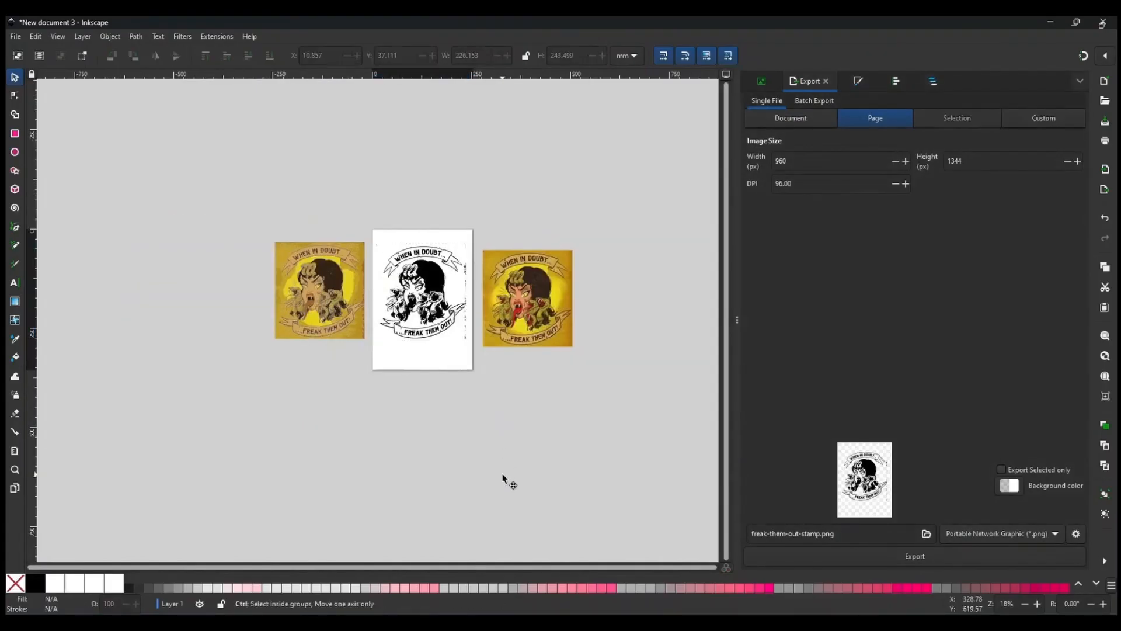
key(ctrl+v)
drag(506, 480, 437, 291)
key(Escape)
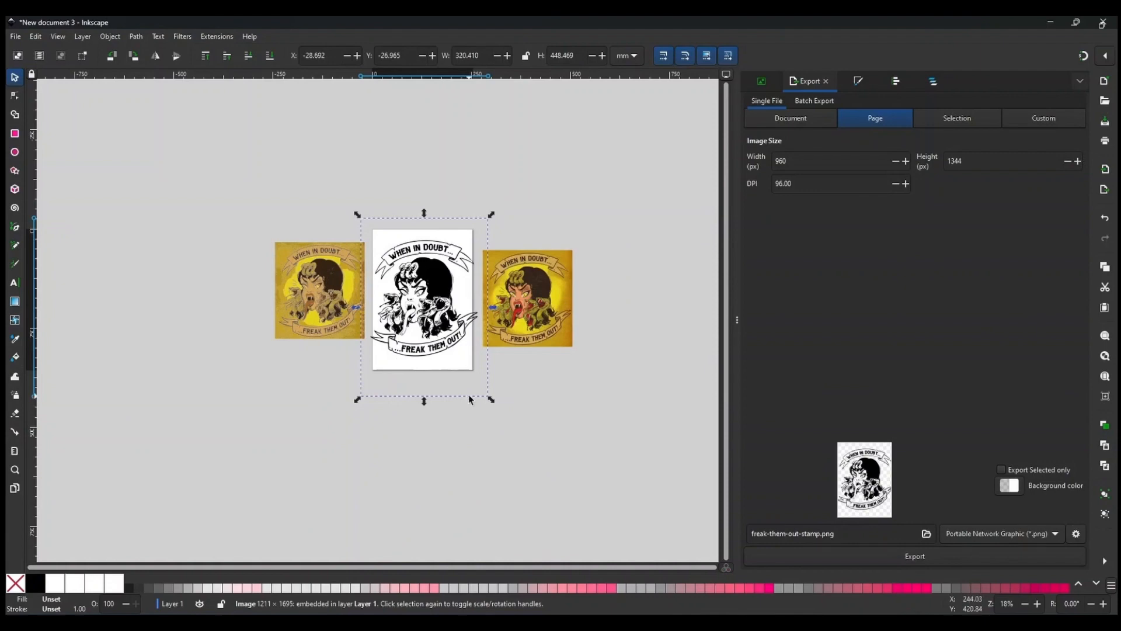
Delete a stray object and trace the stamp bitmap with Trace Bitmap using Single scan Autotrace.
click(136, 36)
click(175, 69)
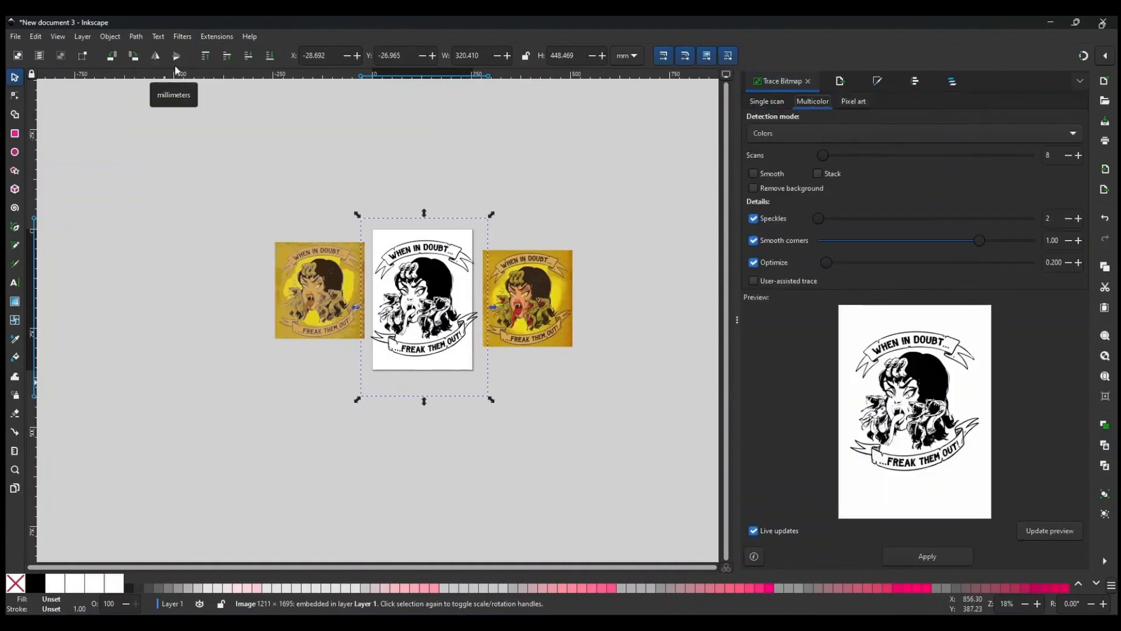
drag(428, 285, 202, 344)
key(Delete)
click(425, 301)
click(767, 102)
click(778, 133)
click(770, 181)
click(927, 556)
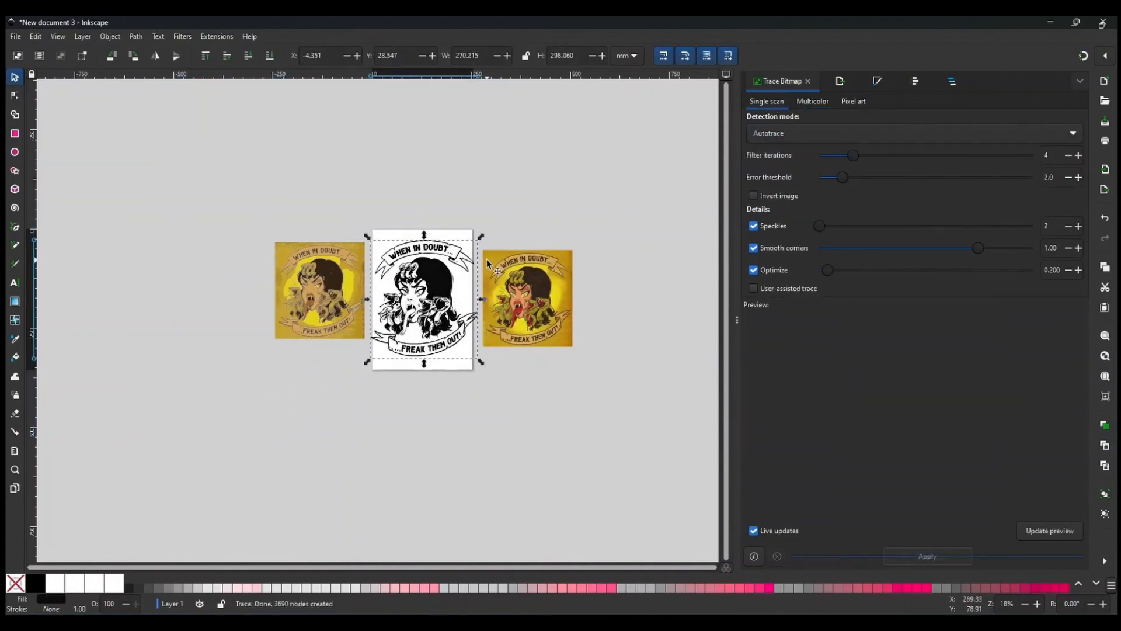
Delete the stamp bitmap left under the traced path.
mouse_move(433, 286)
mouse_down()
mouse_move(333, 286)
mouse_move(220, 330)
mouse_move(432, 291)
mouse_up()
click(432, 282)
key(Delete)
scroll(430, 292, up, 3)
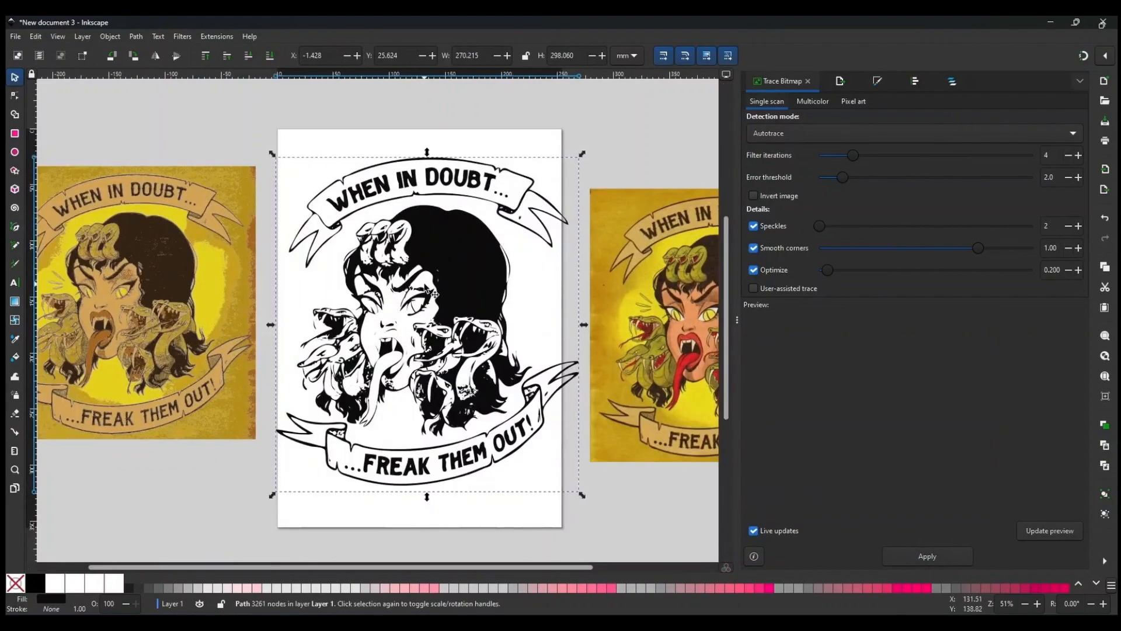
scroll(430, 292, up, 3)
scroll(431, 367, down, 3)
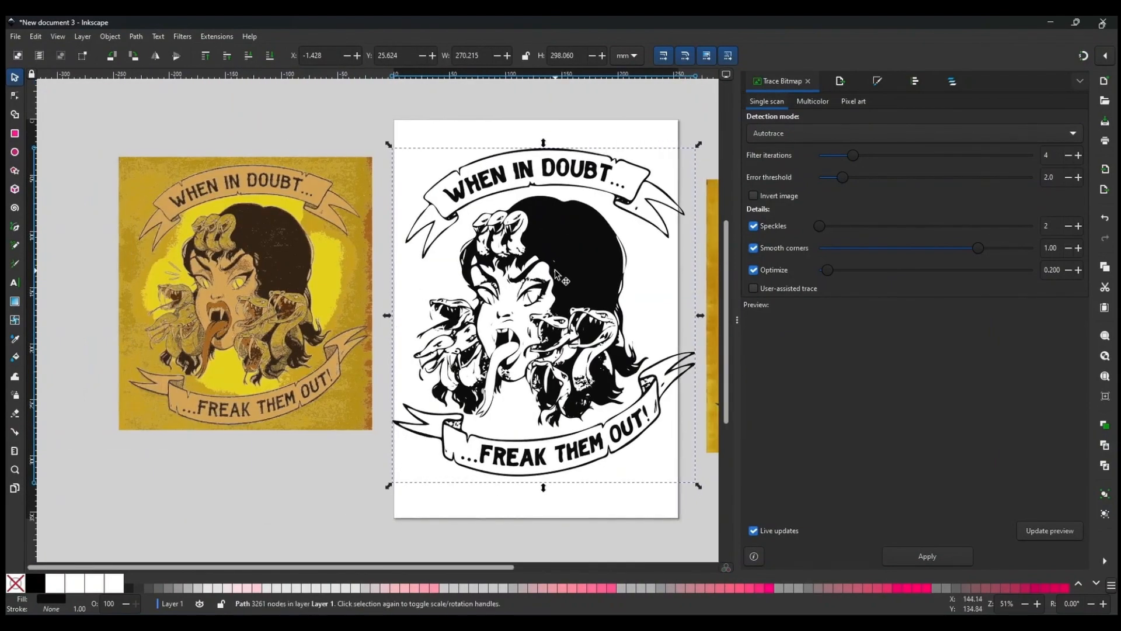
Move the traced stamp onto the left colour artwork and scale it to match the linework.
drag(556, 274, 293, 275)
drag(437, 483, 392, 455)
drag(391, 145, 384, 164)
scroll(442, 334, left, 4)
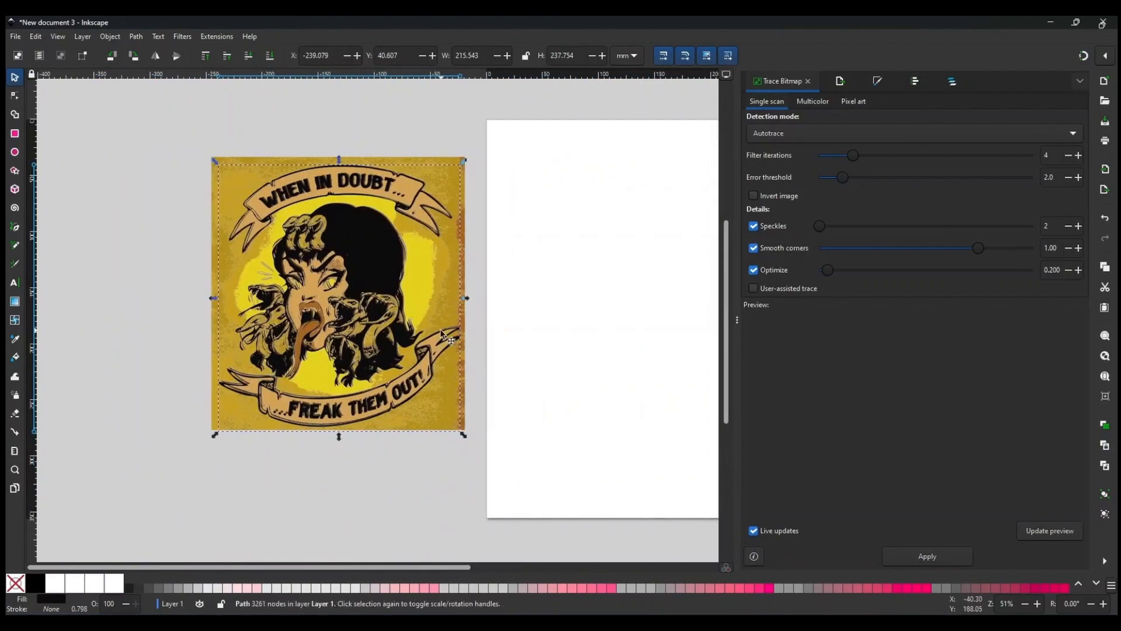
scroll(442, 334, up, 2)
scroll(425, 156, up, 3)
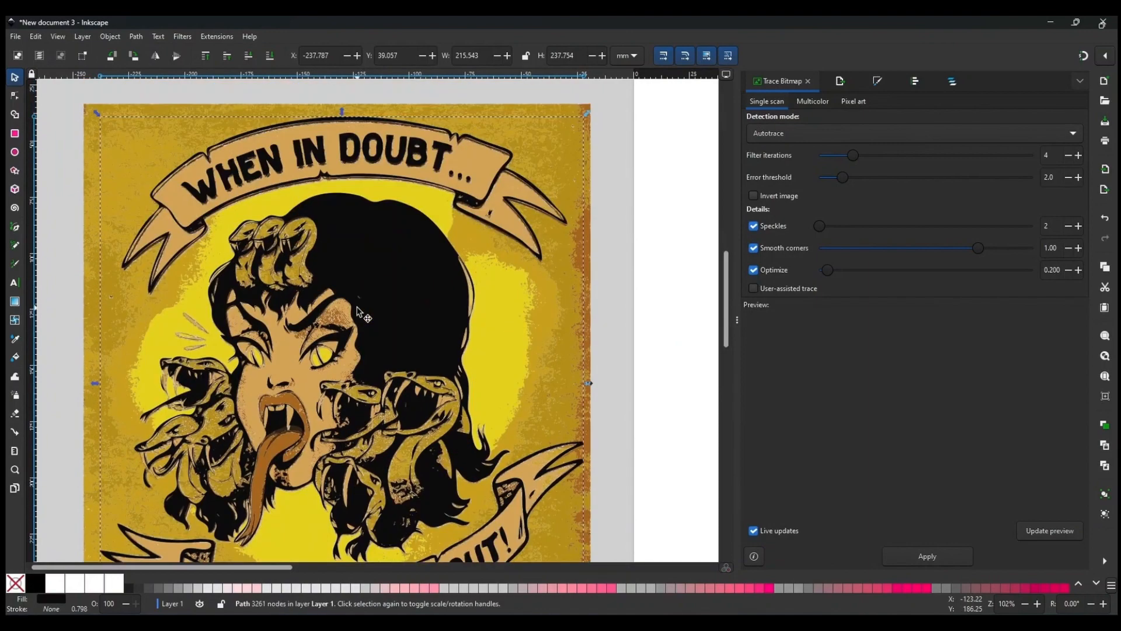
drag(94, 111, 97, 114)
scroll(474, 227, down, 2)
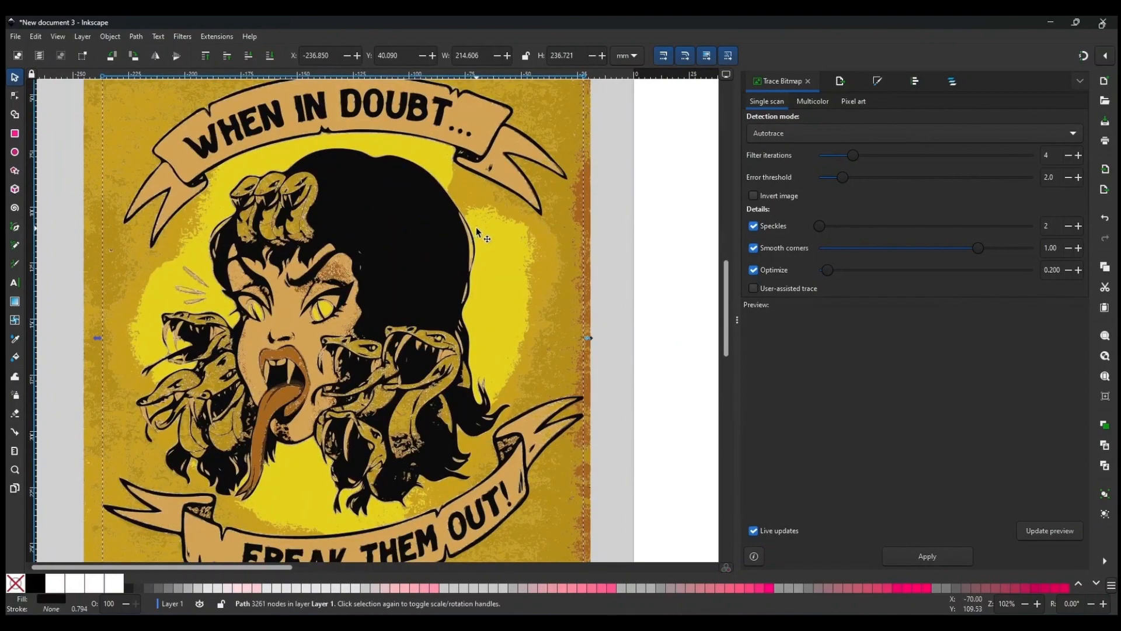
scroll(475, 229, down, 2)
scroll(475, 226, down, 2)
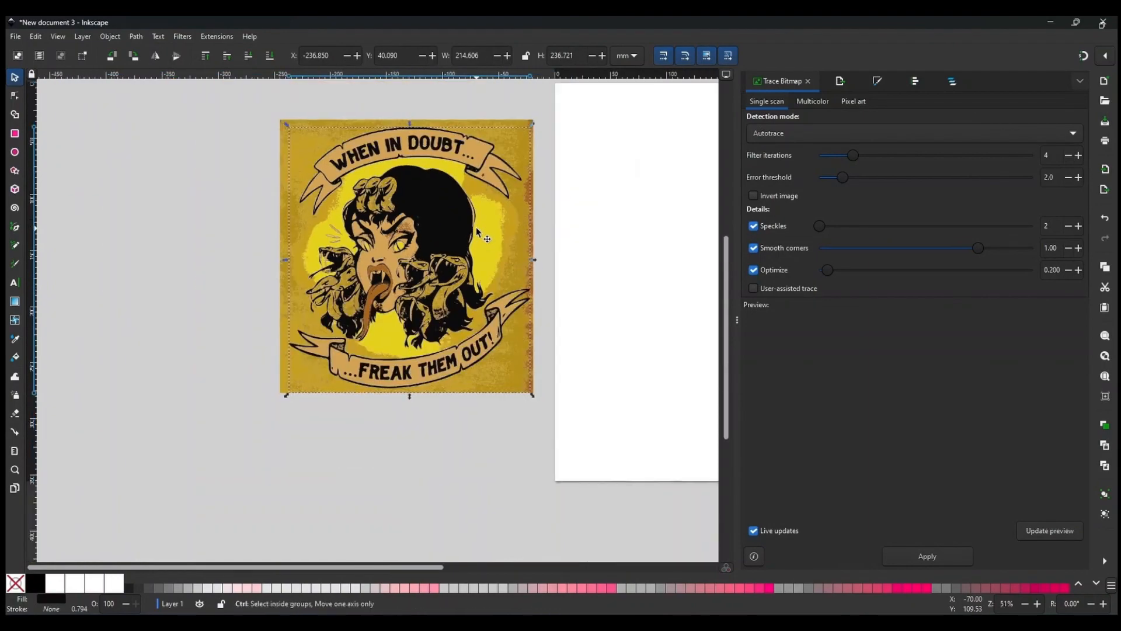
Select the artwork and traced stamp together and move them onto the page.
scroll(475, 227, right, 3)
click(538, 228)
drag(140, 103, 476, 415)
drag(397, 257, 699, 263)
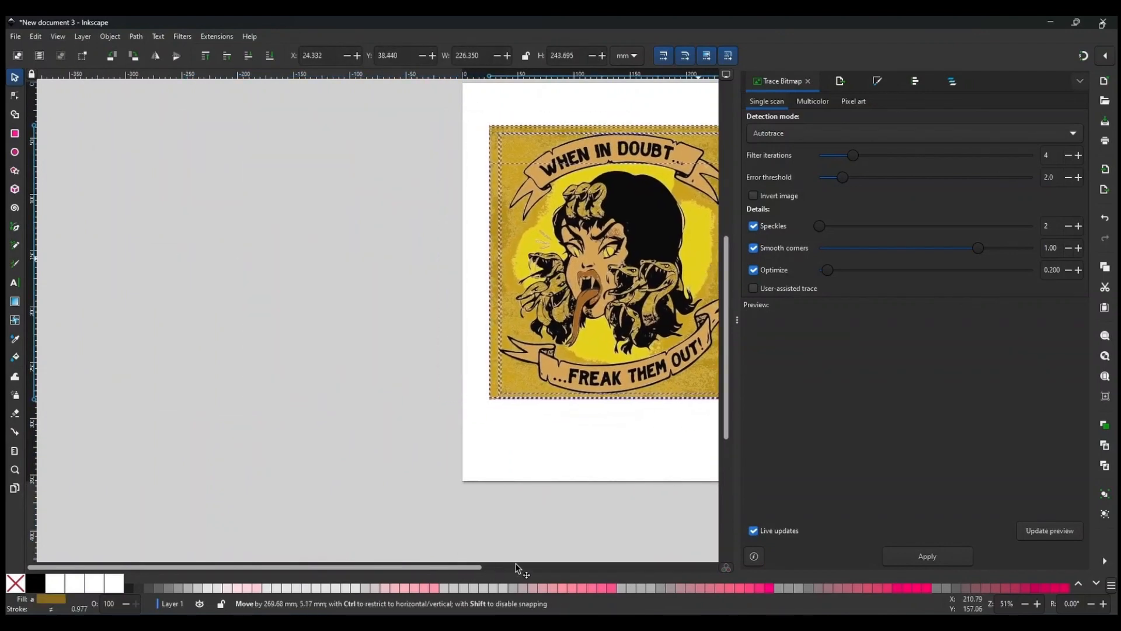
drag(388, 567, 536, 569)
drag(383, 189, 140, 155)
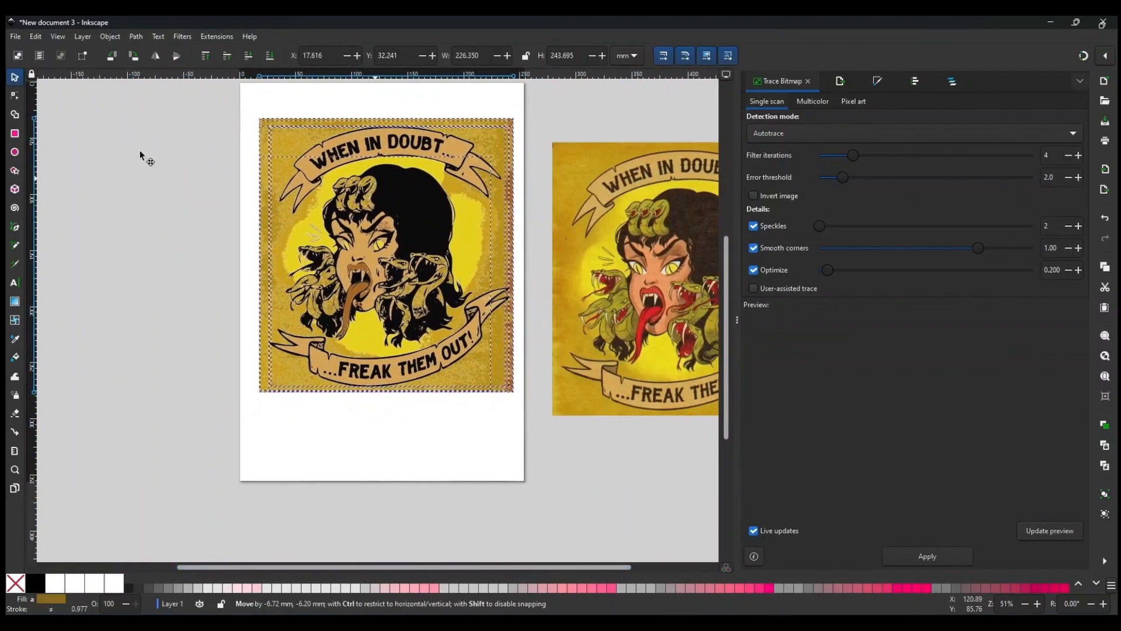
Sample the red from the original artwork's tongue and bucket-fill the tongue and lips red.
click(189, 250)
click(16, 357)
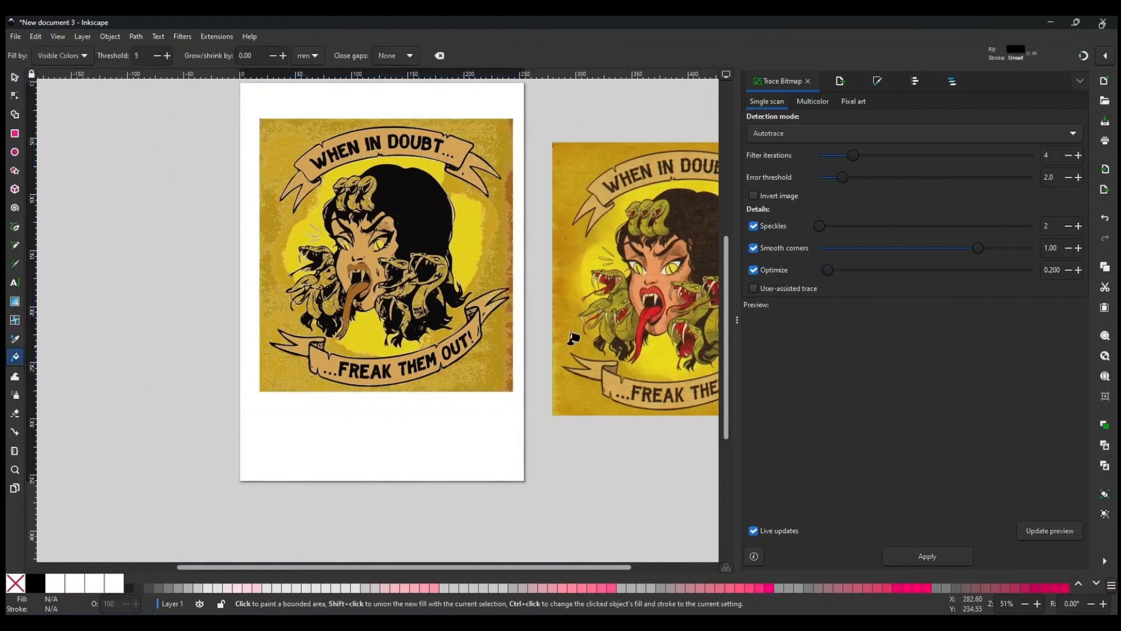
click(15, 338)
click(653, 315)
click(16, 356)
click(358, 292)
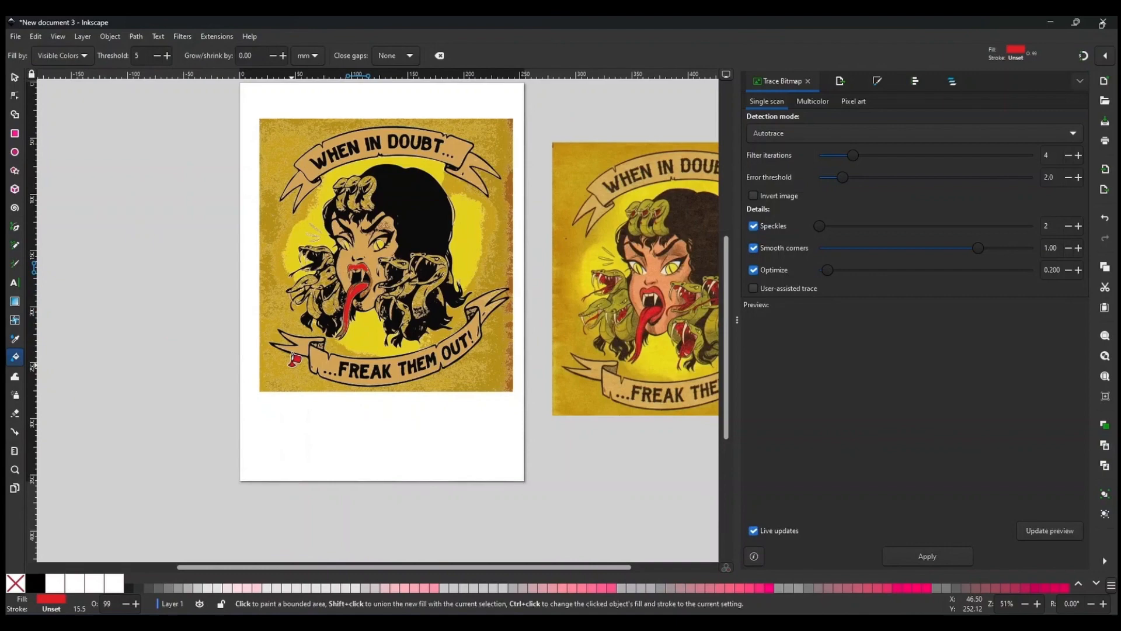
scroll(330, 251, up, 4)
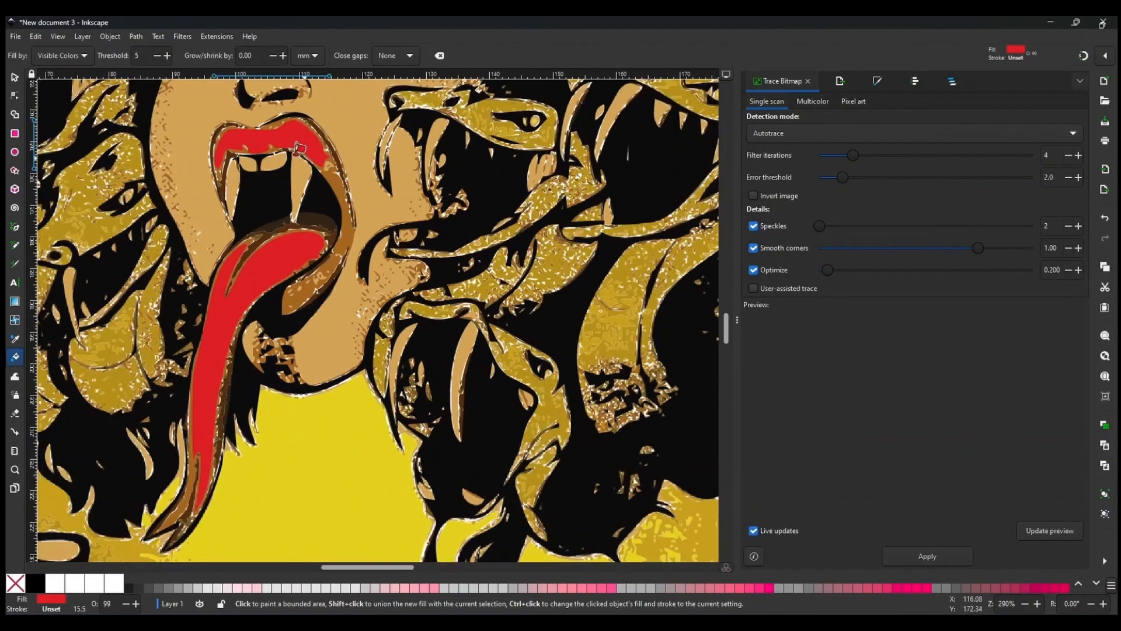
scroll(328, 246, down, 4)
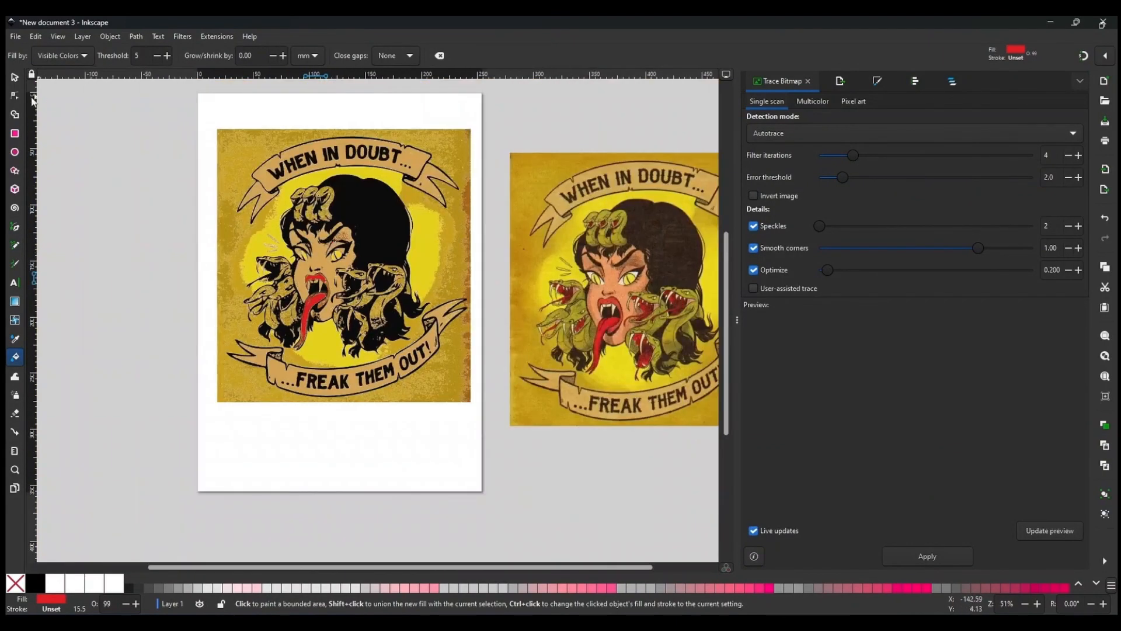
Move the traced stamp off the page to the left.
click(15, 76)
click(450, 279)
scroll(277, 319, down, 2)
mouse_move(327, 280)
mouse_down()
mouse_move(218, 315)
mouse_move(143, 271)
mouse_up()
Move the red fill shapes onto the separate traced stamp and align them with its mouth.
click(292, 317)
mouse_move(290, 316)
mouse_down()
mouse_move(139, 333)
mouse_move(119, 316)
mouse_up()
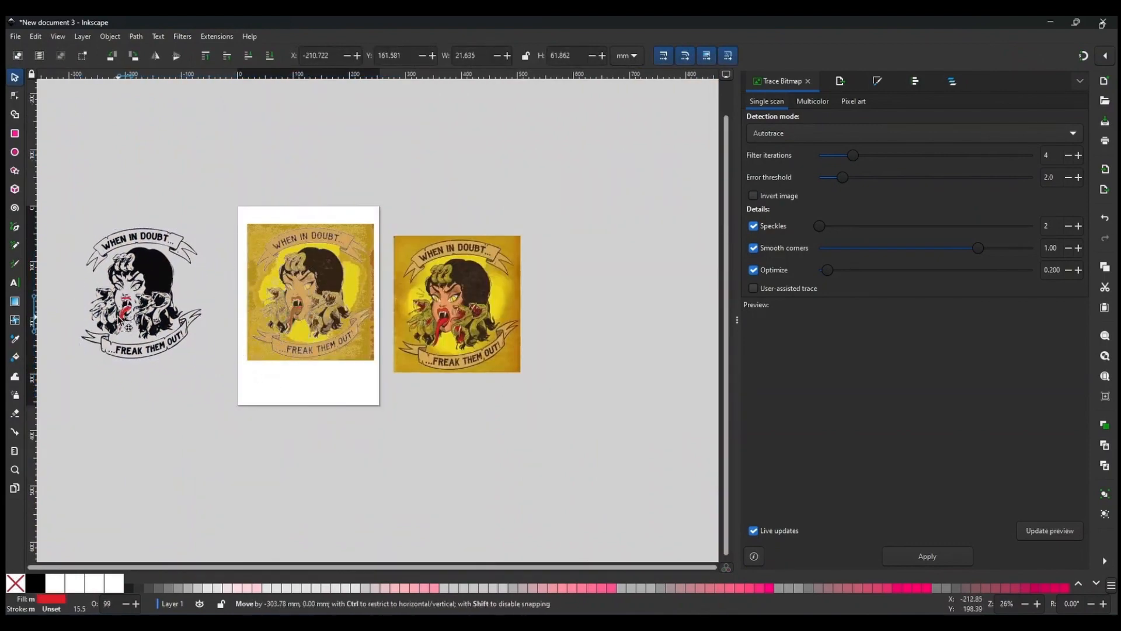
click(152, 379)
drag(152, 380, 244, 383)
scroll(242, 327, up, 5)
drag(174, 291, 170, 297)
drag(143, 374, 142, 375)
click(507, 349)
scroll(507, 349, left, 10)
scroll(507, 349, down, 1)
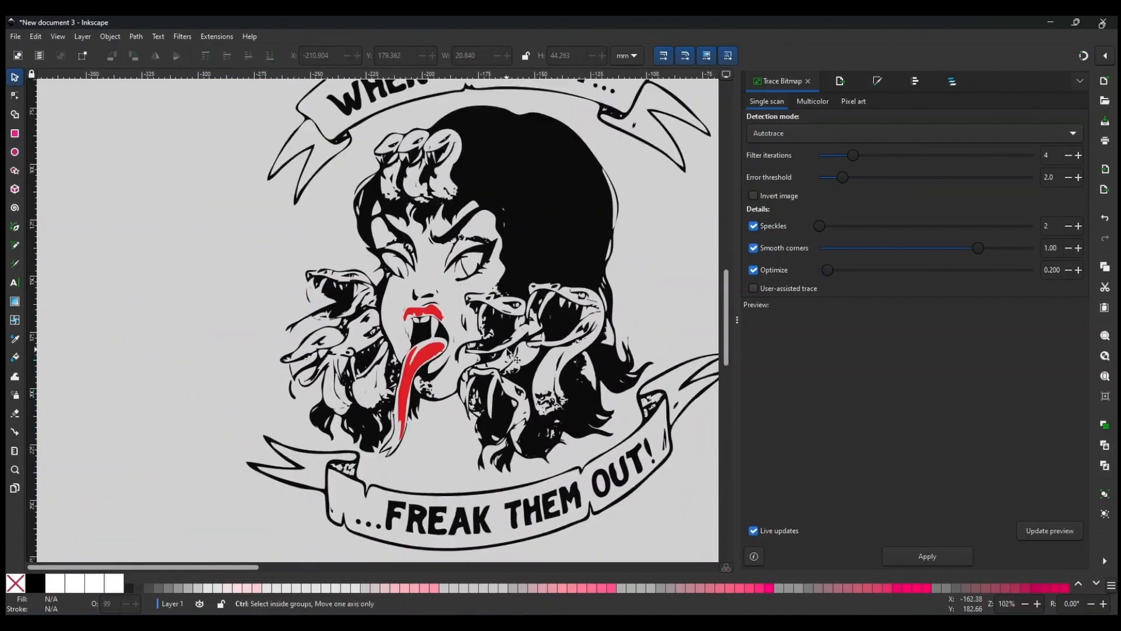
Select and delete the red tongue and lip shapes from the traced stamp.
scroll(567, 332, up, 2)
scroll(318, 278, up, 3)
click(319, 283)
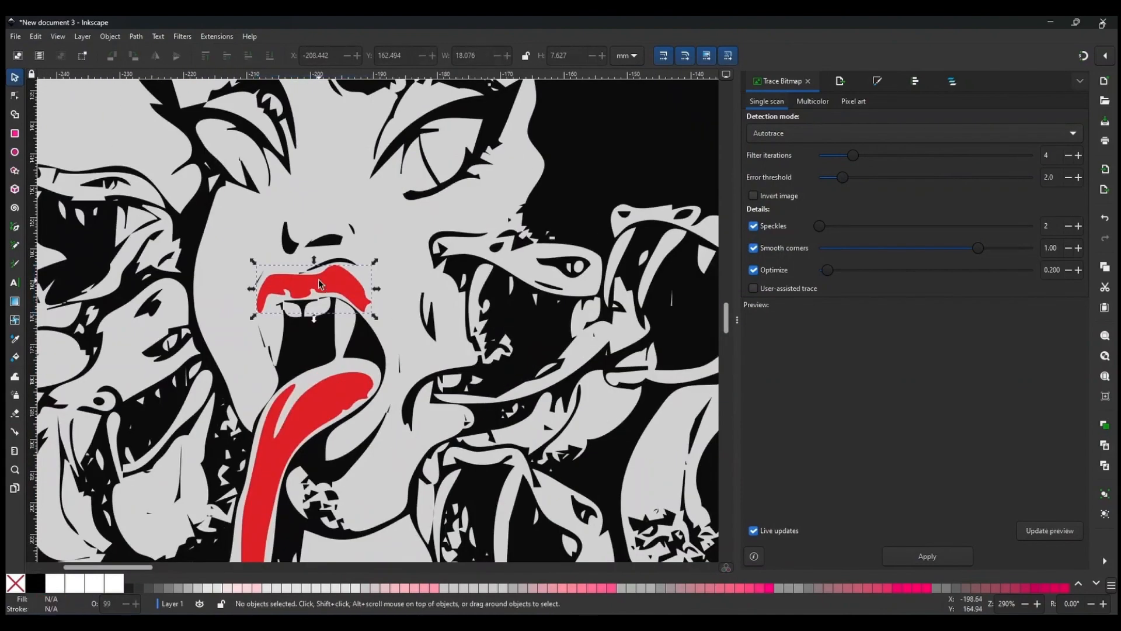
scroll(319, 283, down, 5)
scroll(469, 344, right, 8)
scroll(346, 299, down, 3)
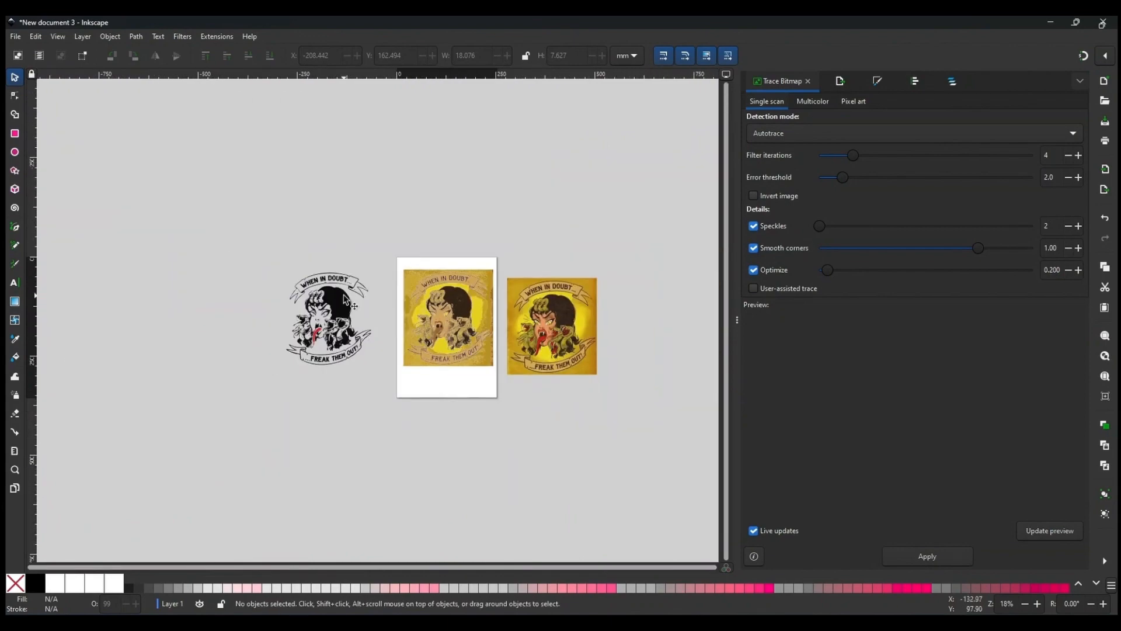
drag(273, 251, 380, 385)
drag(325, 356, 354, 364)
scroll(355, 365, up, 5)
click(342, 318)
click(307, 229)
key(Delete)
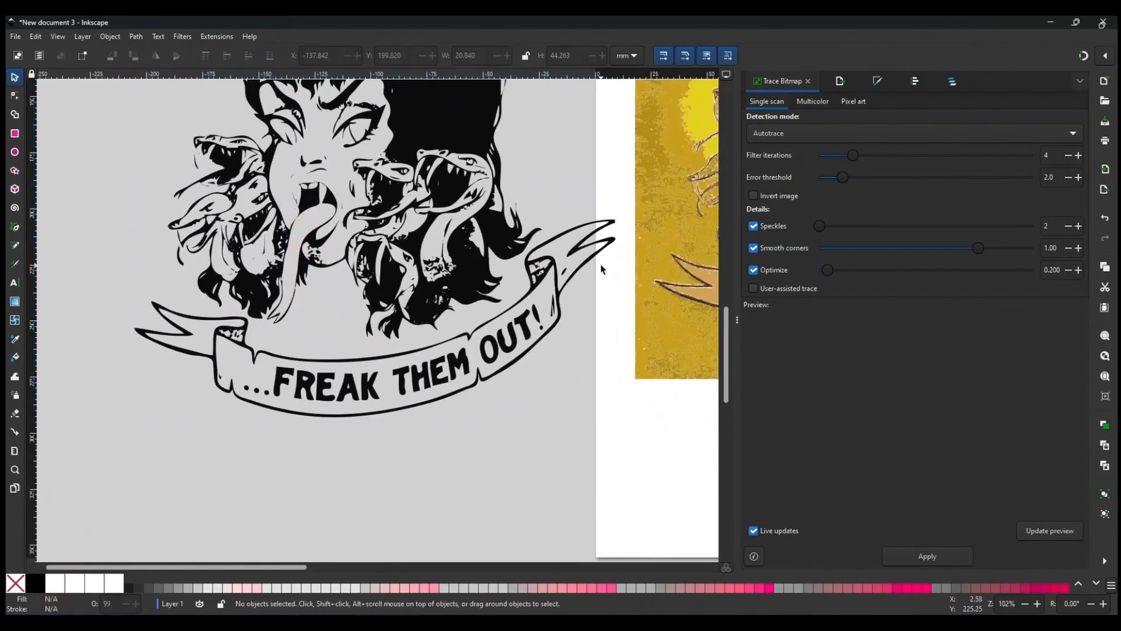
Switch to GIMP and show only the original artwork layer, hiding the stamp layer.
scroll(601, 269, down, 3)
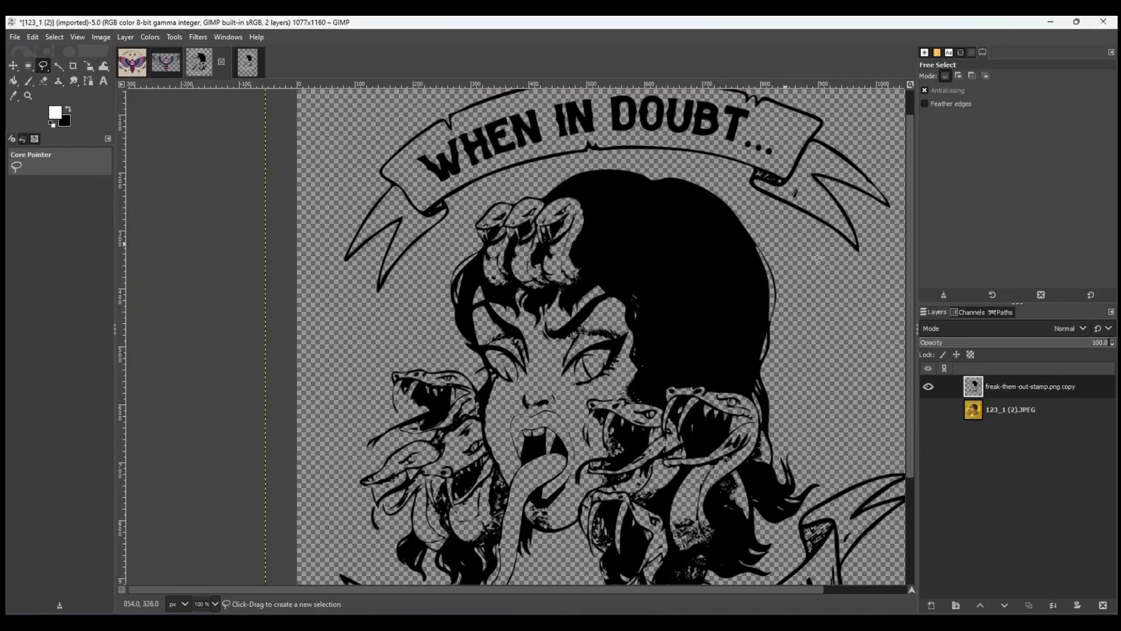
click(928, 386)
click(928, 410)
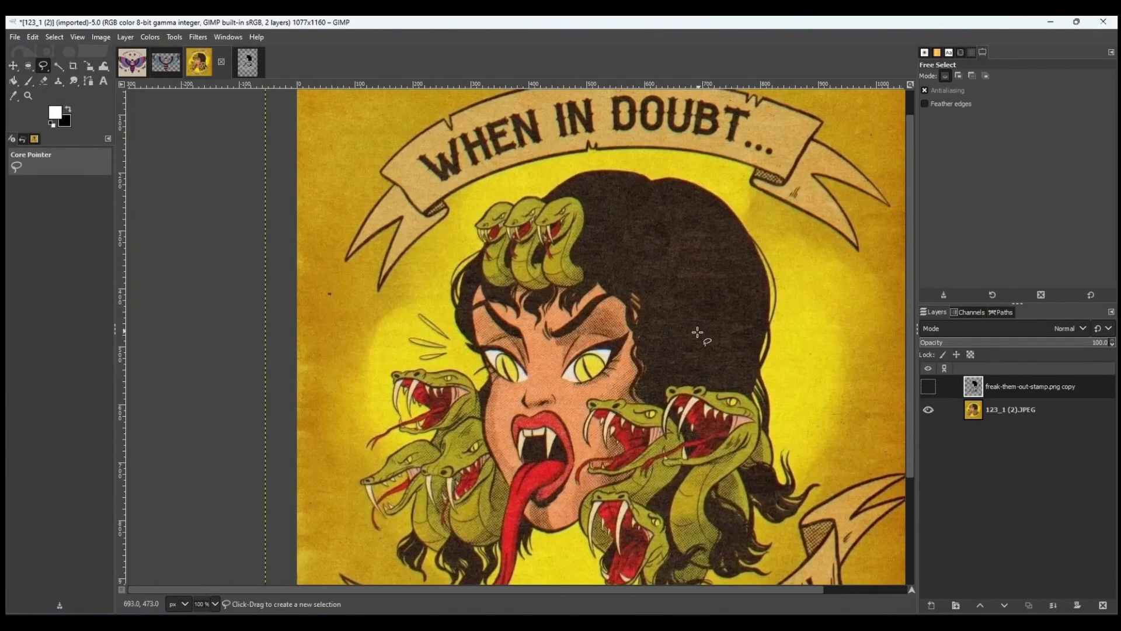
Duplicate the original artwork layer.
scroll(697, 332, down, 2)
click(175, 37)
right_click(1012, 411)
click(940, 157)
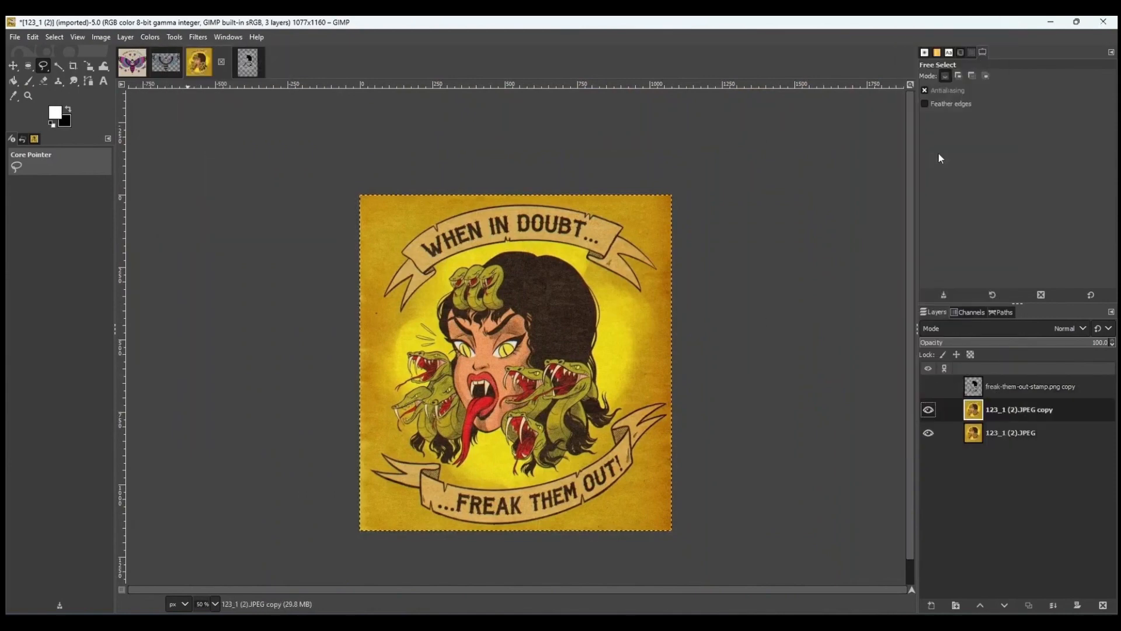
click(150, 37)
click(169, 48)
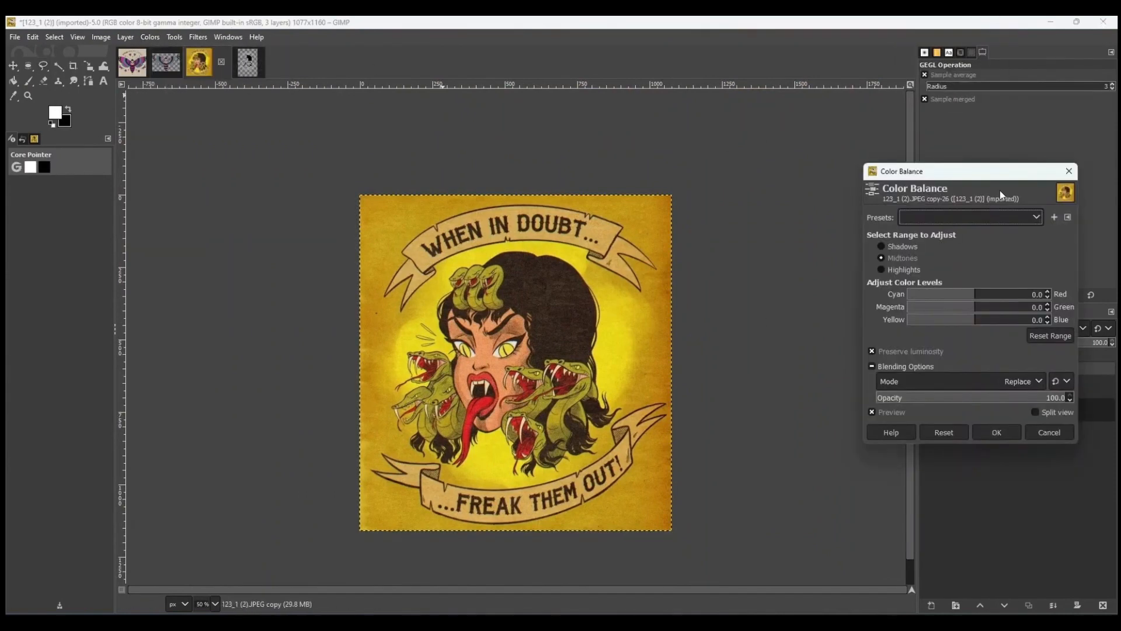
click(1049, 432)
Try adjusting the duplicate layer's lightness and saturation with Hue-Saturation.
click(150, 37)
click(175, 87)
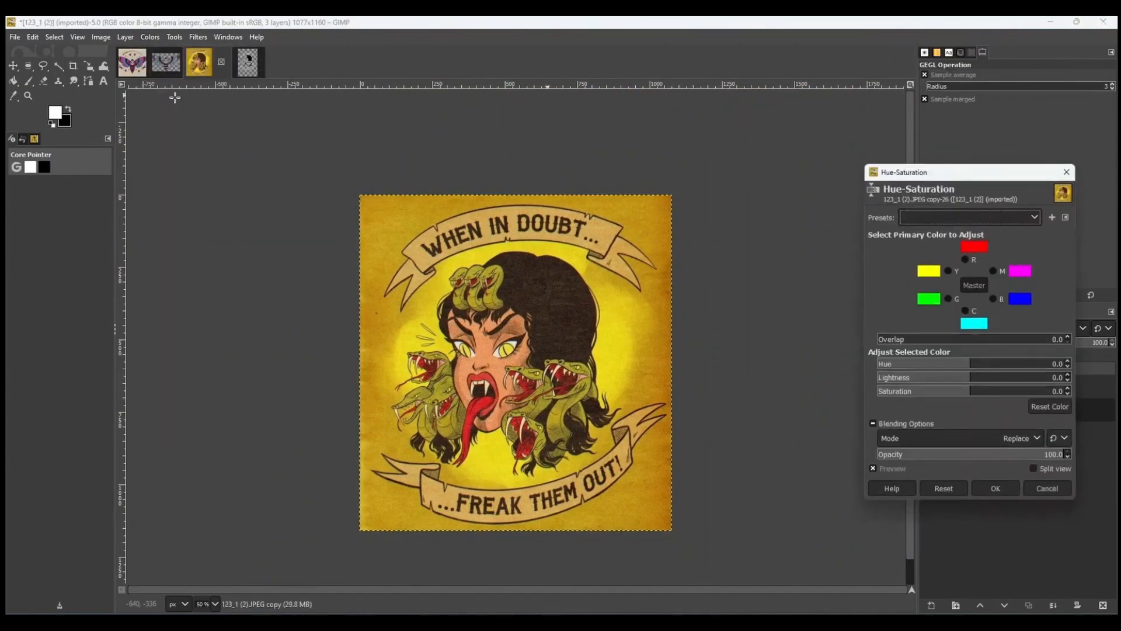
drag(911, 382, 938, 386)
drag(973, 396, 1010, 397)
click(1056, 495)
Set the duplicate layer's brightness to -34 and contrast to 72.
click(150, 37)
click(175, 142)
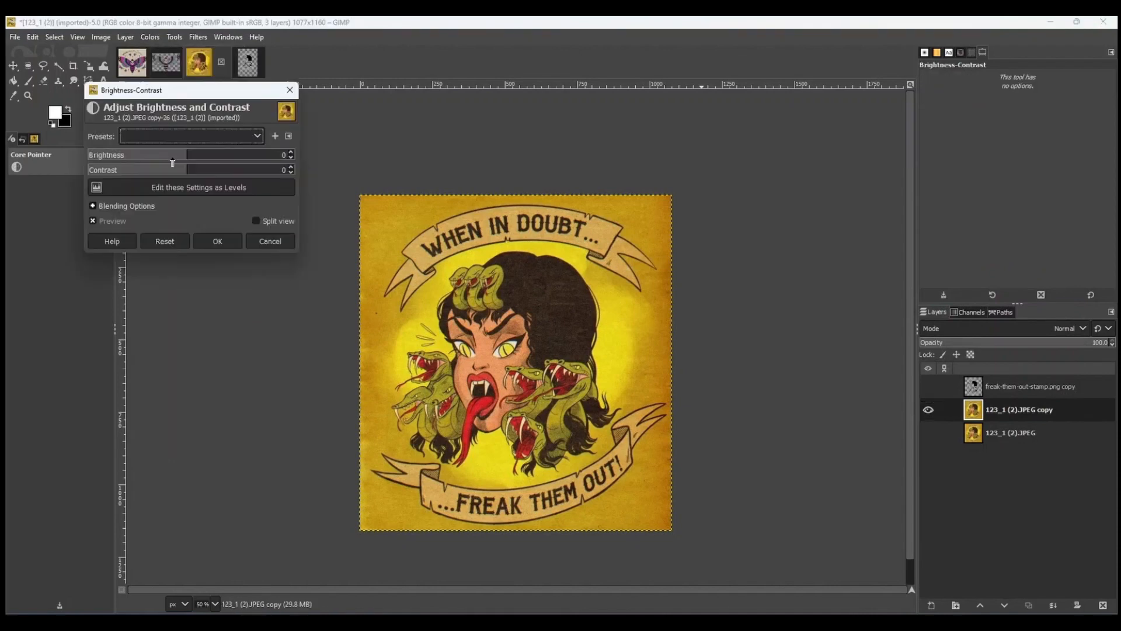
drag(172, 162, 243, 168)
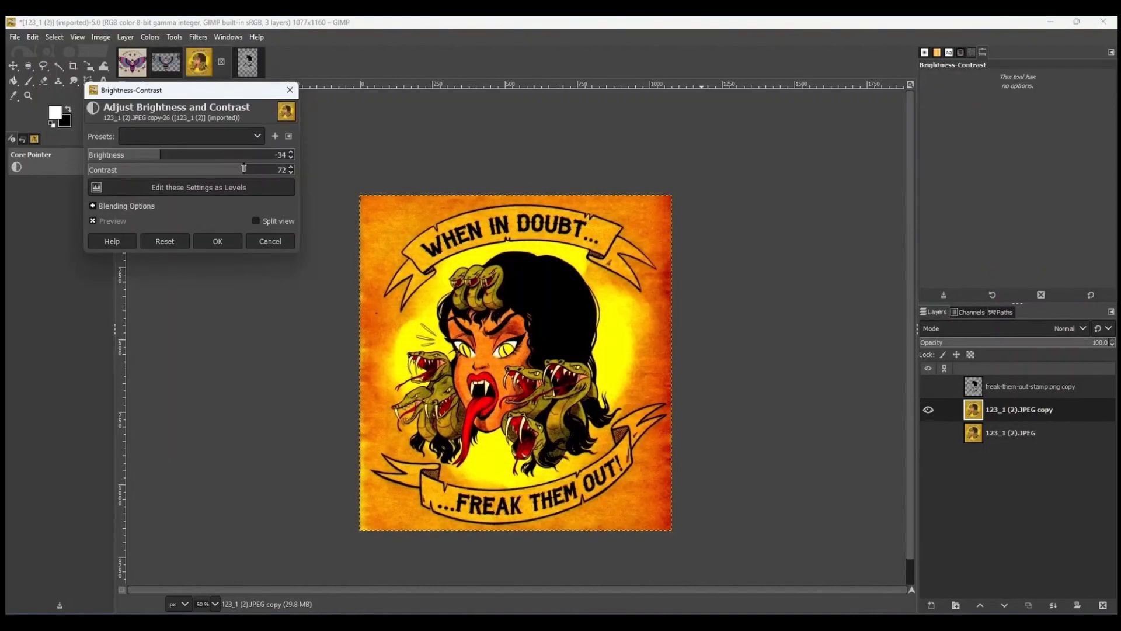
click(218, 242)
Copy the adjusted layer, switch to Inkscape, and delete the old stamp and artwork objects from the canvas.
key(ctrl+c)
click(842, 623)
click(781, 573)
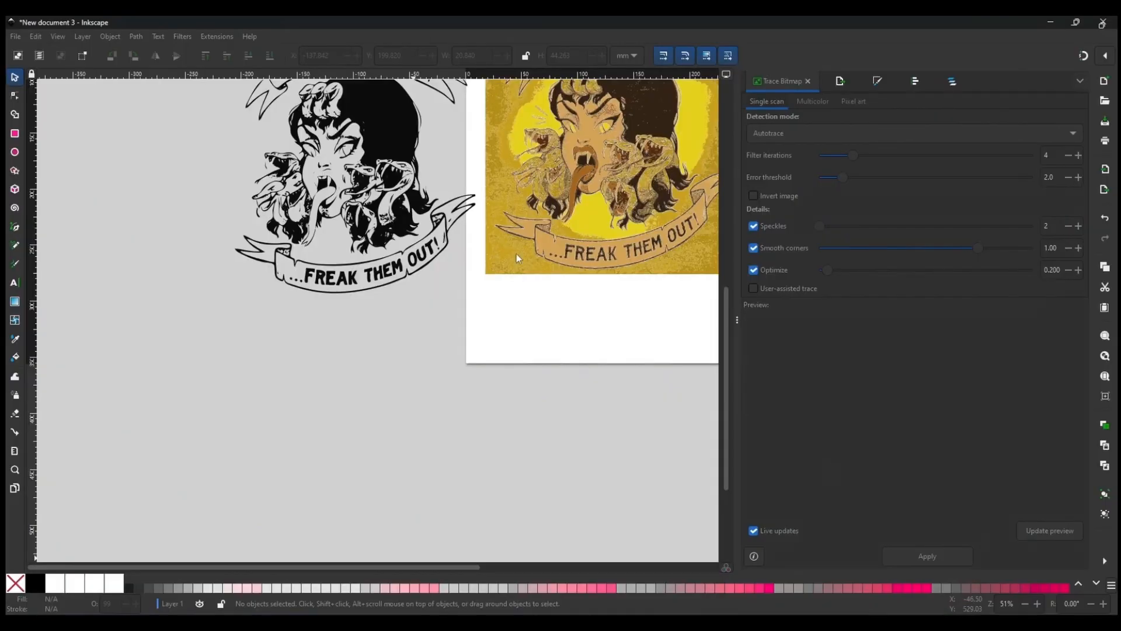
scroll(422, 270, down, 2)
click(394, 202)
key(Delete)
mouse_move(431, 112)
mouse_down()
mouse_move(592, 268)
mouse_move(593, 284)
mouse_up()
key(Delete)
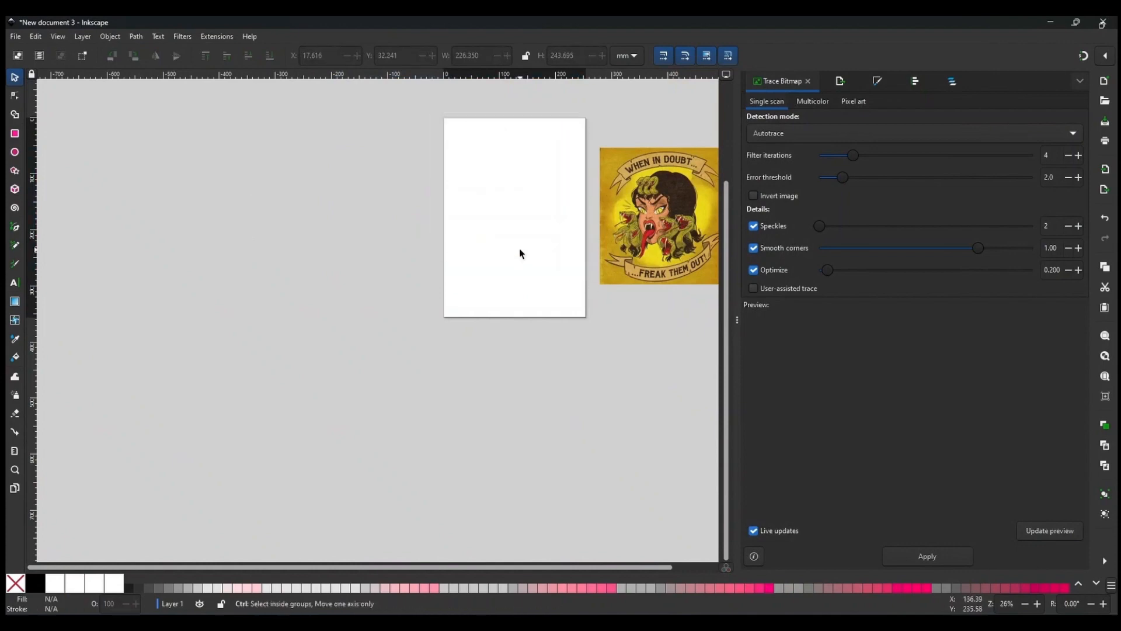
Paste the adjusted artwork and delete the previous colour artwork beside the page.
key(ctrl+v)
click(660, 217)
key(Delete)
Try tracing the pasted artwork with Trace Bitmap, move the trace aside, and delete it.
click(543, 202)
click(142, 36)
click(162, 80)
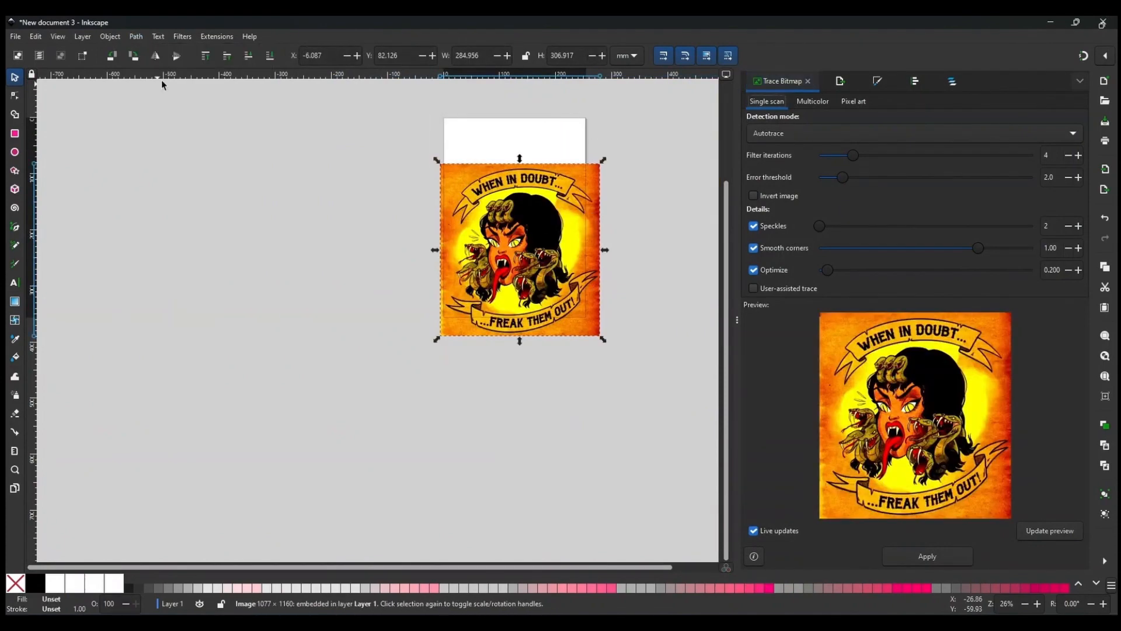
click(932, 559)
drag(474, 287, 248, 314)
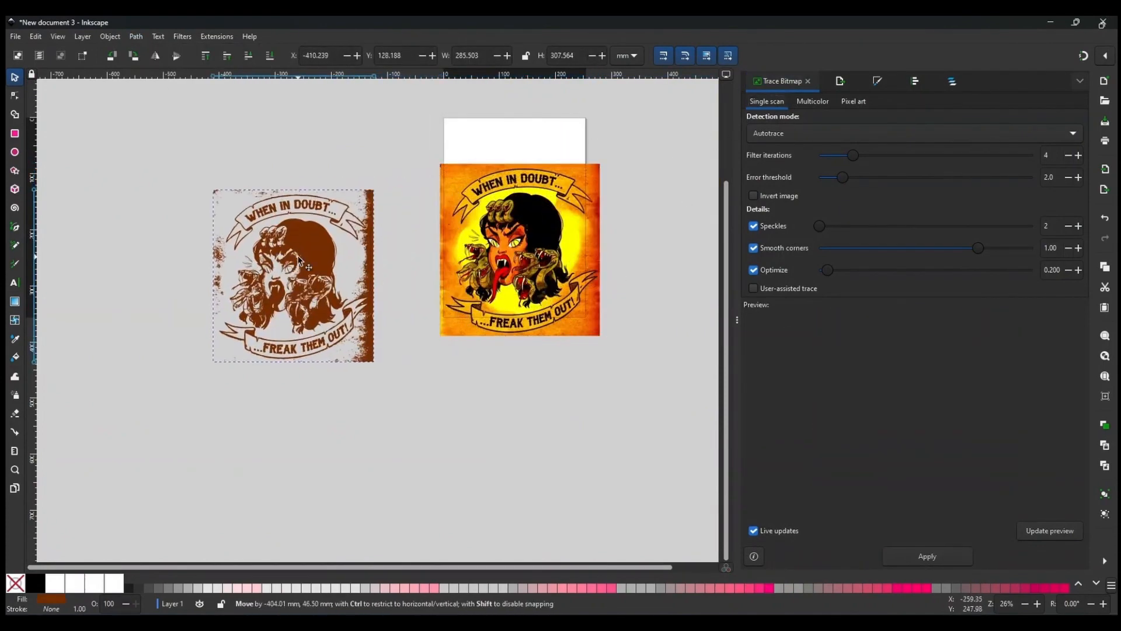
scroll(248, 314, up, 3)
scroll(422, 248, up, 2)
key(Delete)
scroll(420, 248, down, 2)
scroll(420, 247, right, 8)
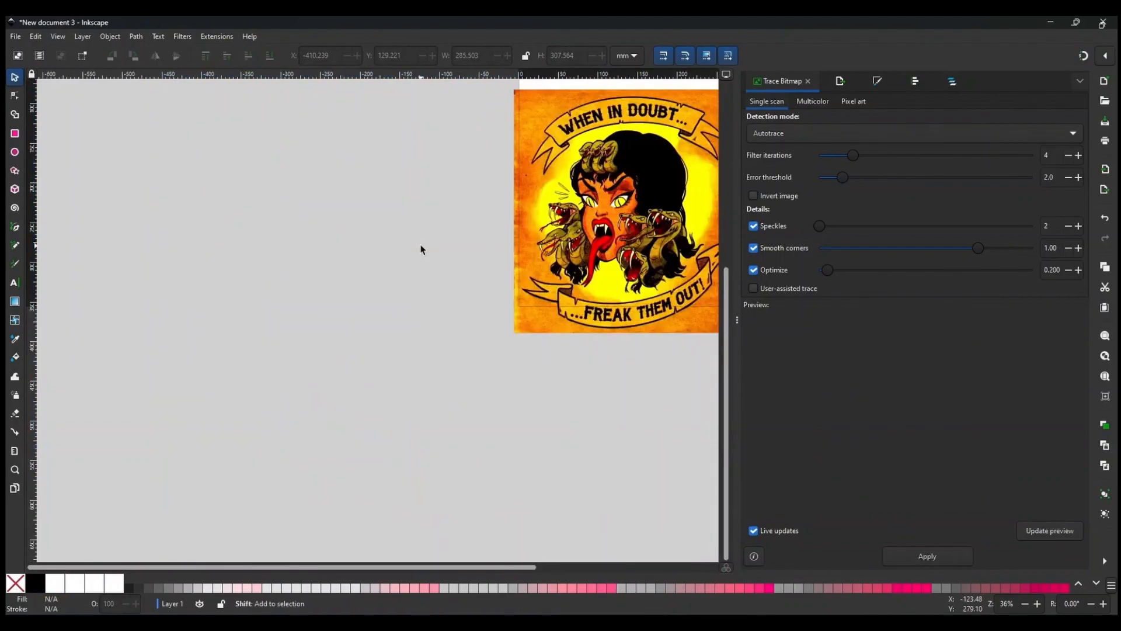
click(462, 236)
key(Delete)
Switch to GIMP and delete the contrast-adjusted duplicate layer, showing the original artwork.
key(alt+Tab)
right_click(1024, 416)
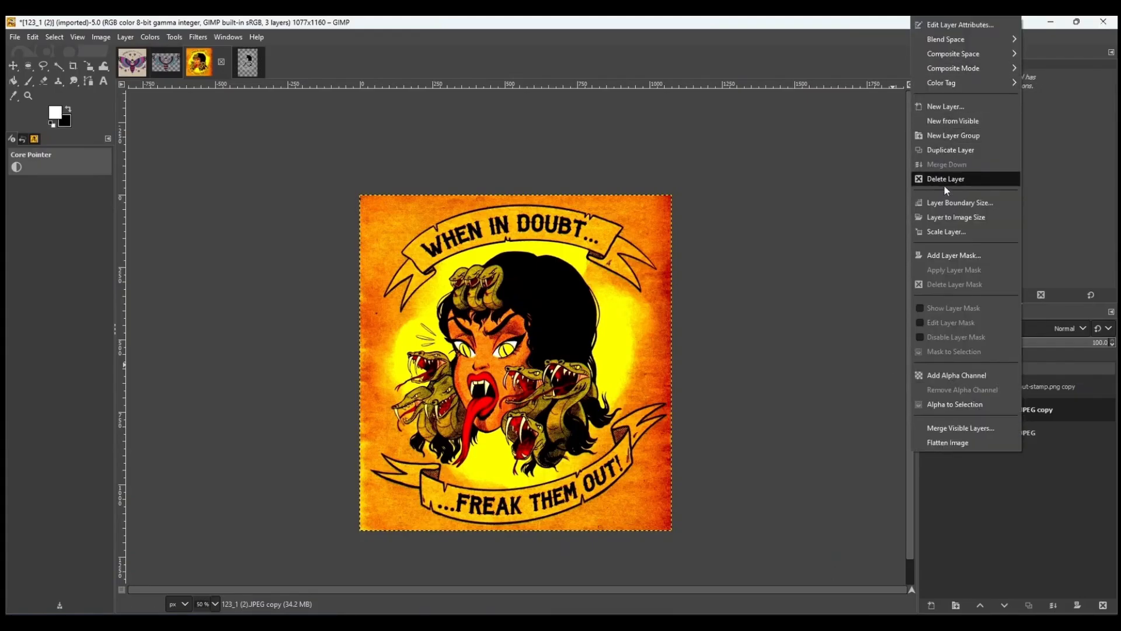
click(1001, 543)
drag(987, 416, 1103, 605)
click(929, 410)
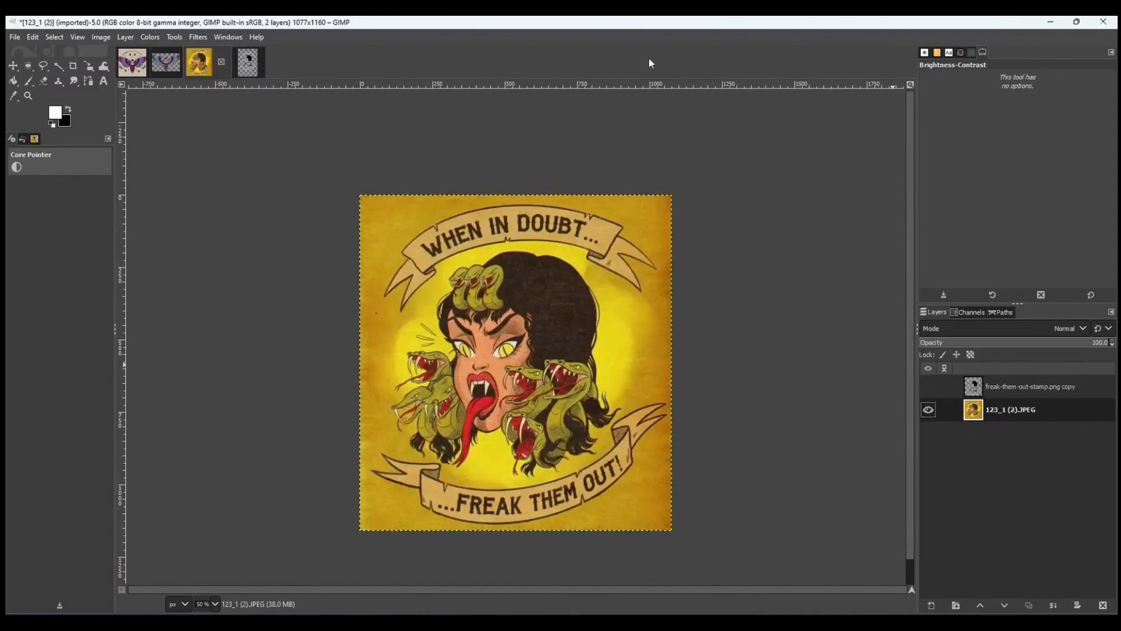
Outline the top 'WHEN IN DOUBT...' banner with a Free Select selection.
scroll(558, 380, up, 2)
scroll(504, 323, up, 3)
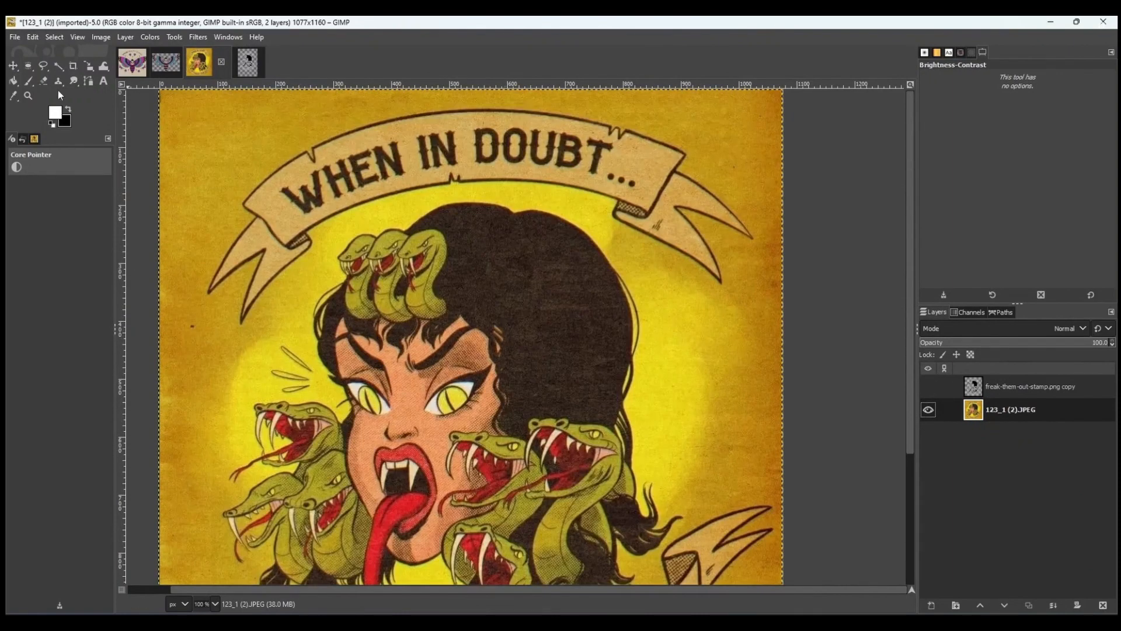
click(43, 65)
scroll(678, 209, up, 1)
click(723, 176)
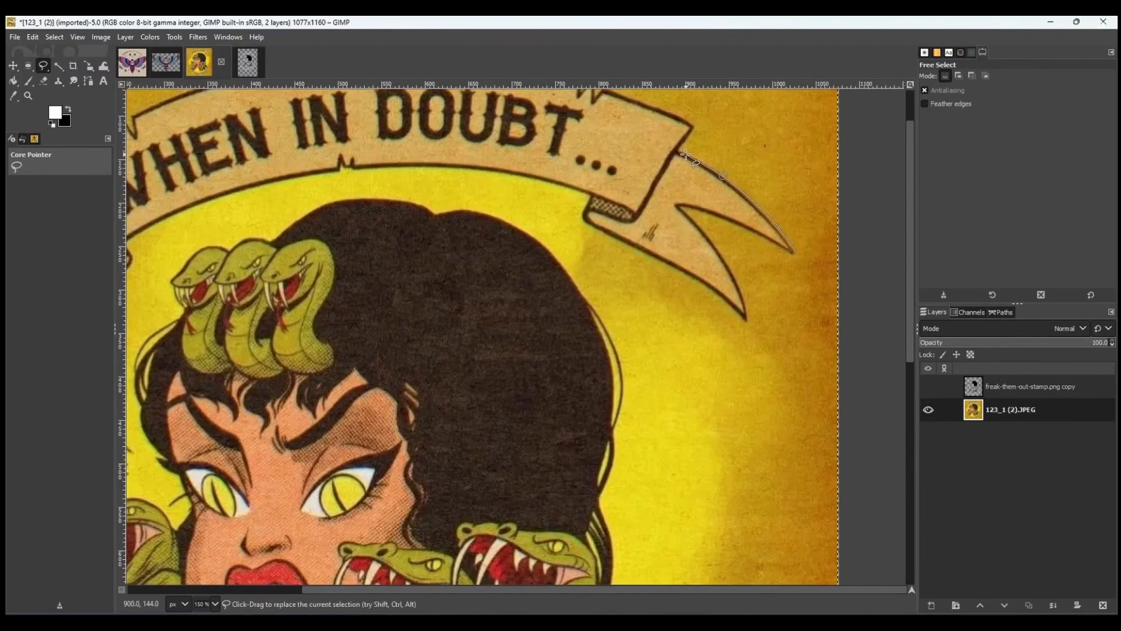
click(679, 117)
scroll(679, 117, up, 2)
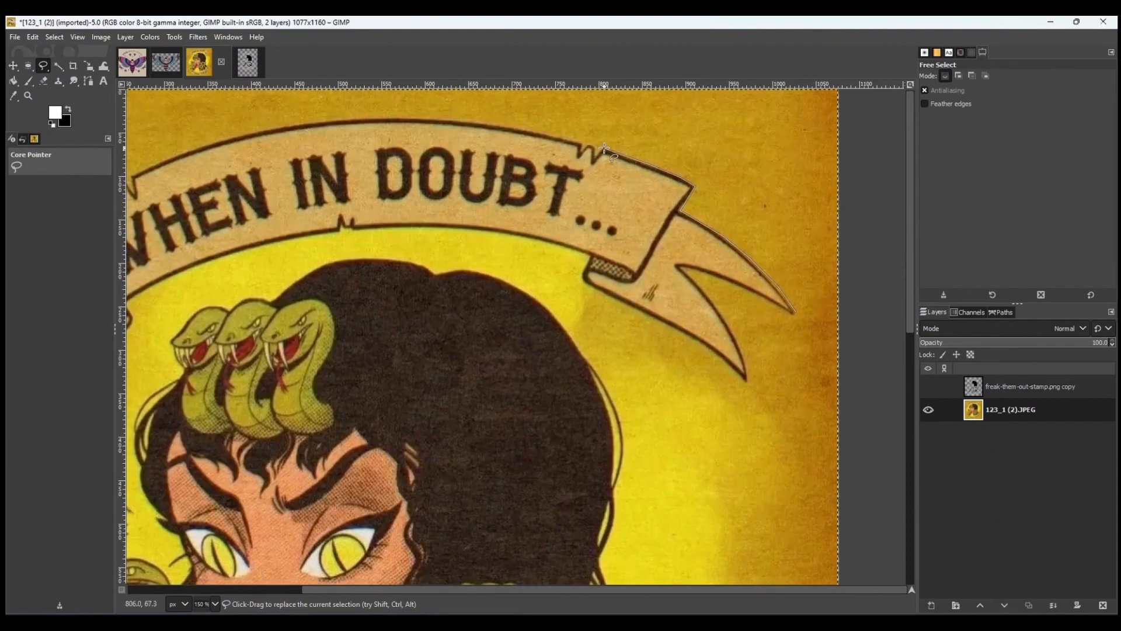
click(546, 134)
click(478, 122)
click(380, 118)
click(330, 121)
scroll(330, 122, left, 3)
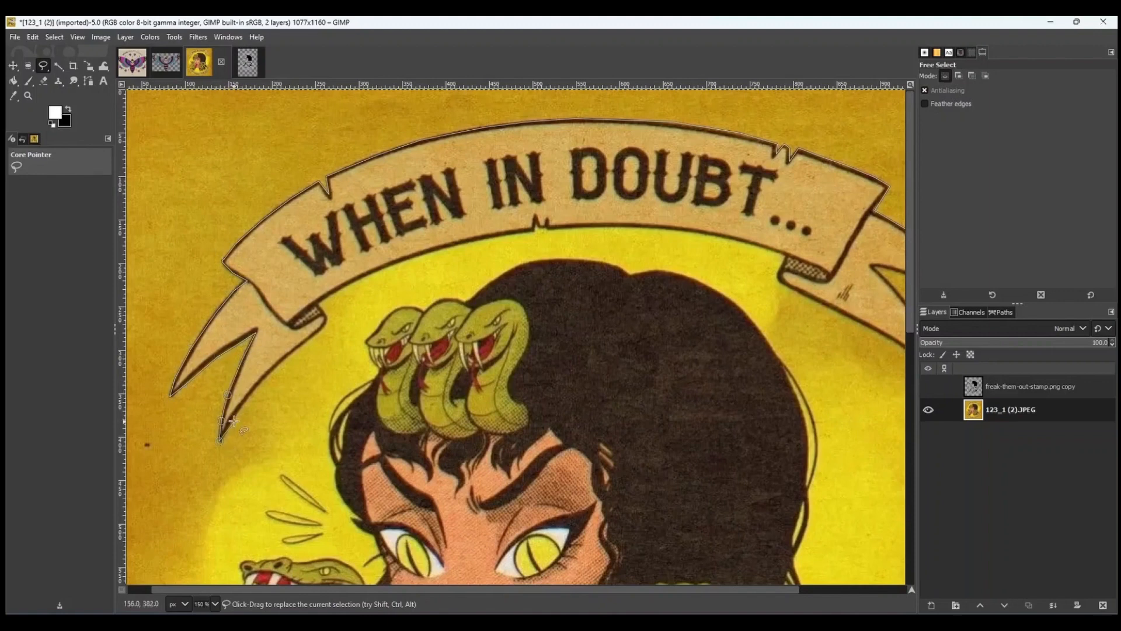
click(317, 334)
click(317, 304)
click(343, 288)
click(394, 264)
click(453, 248)
click(535, 231)
click(536, 226)
scroll(534, 244, up, 2)
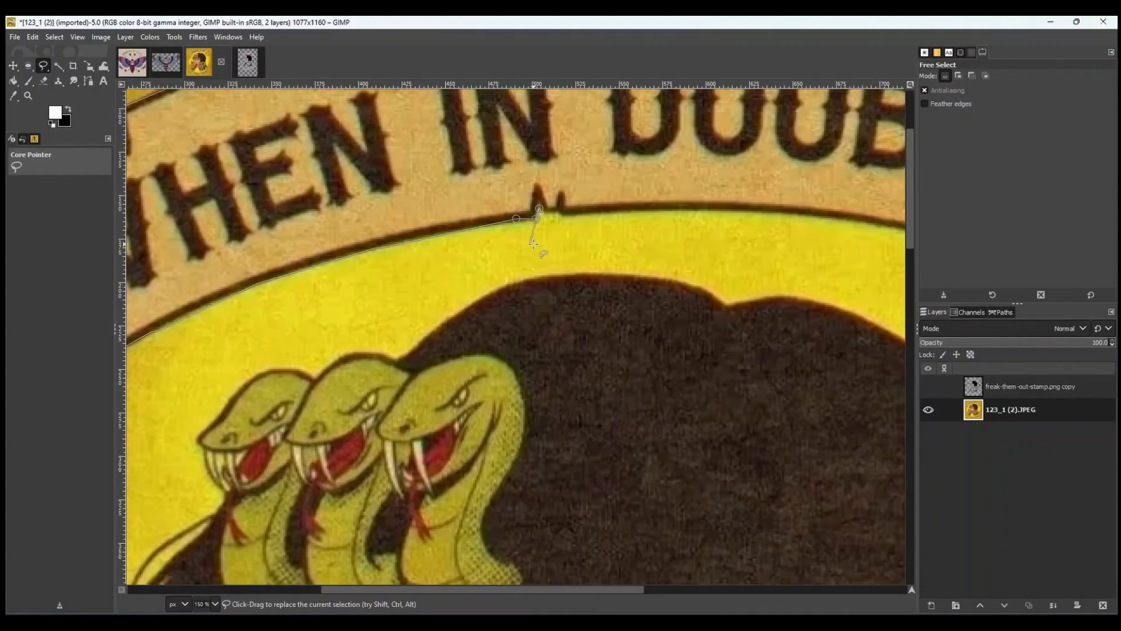
click(563, 206)
click(569, 214)
click(635, 208)
scroll(635, 209, right, 2)
click(353, 209)
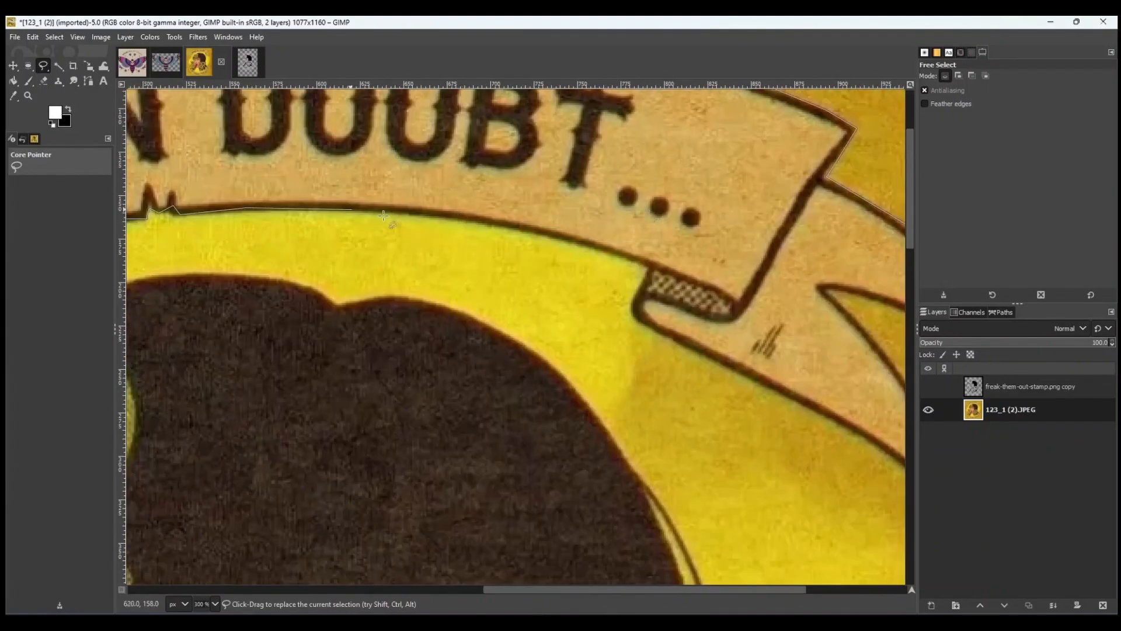
click(471, 218)
click(542, 235)
click(633, 307)
scroll(633, 308, down, 2)
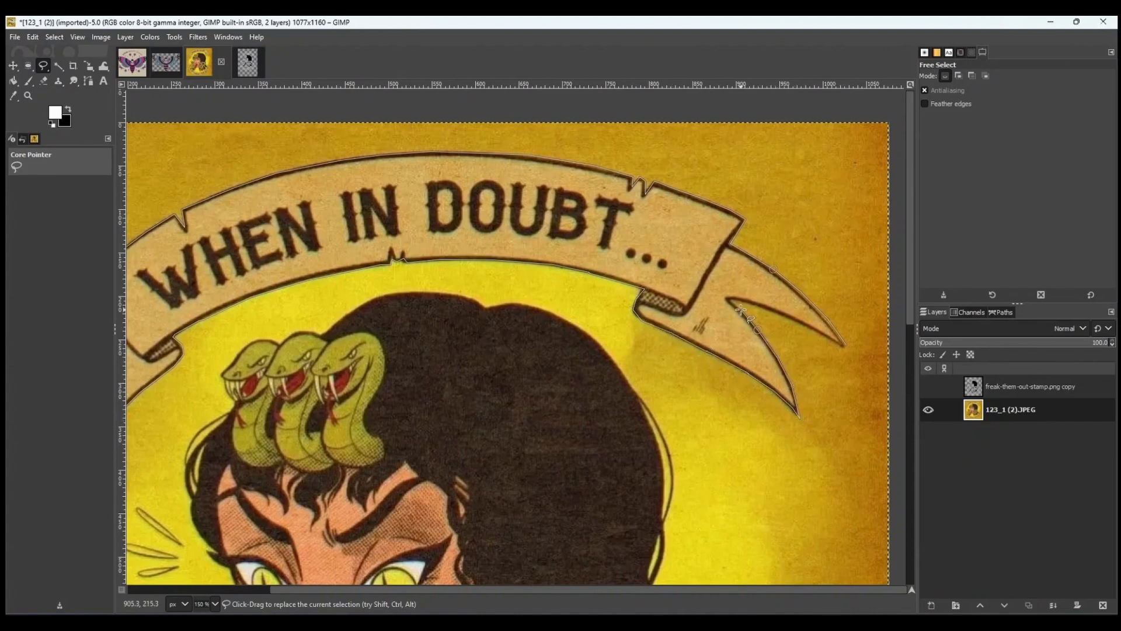
double_click(846, 345)
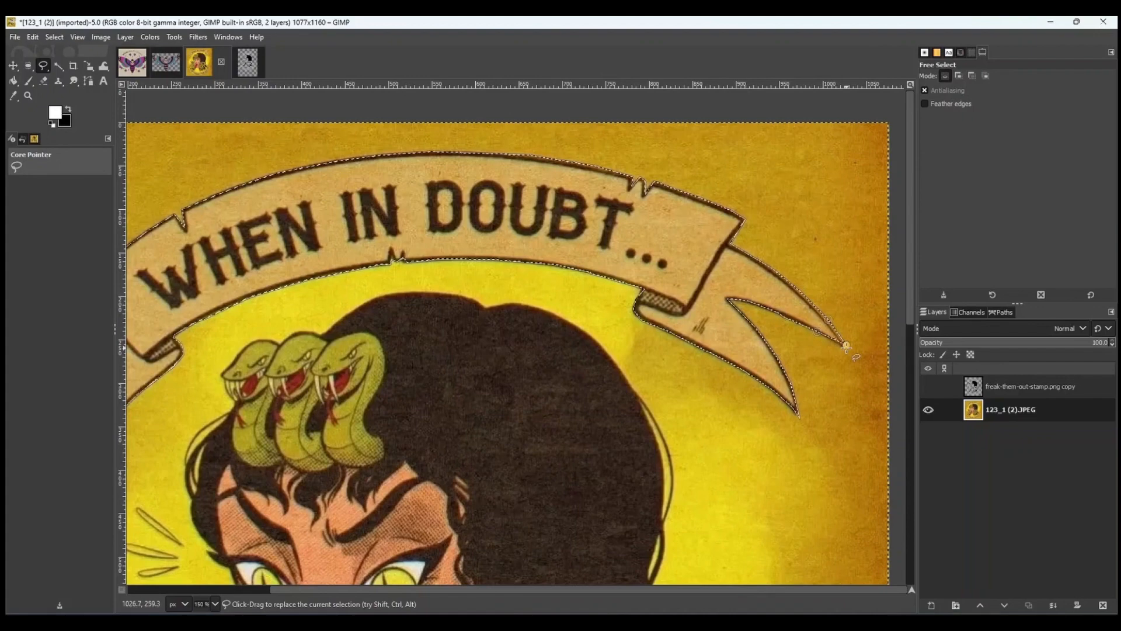
Copy the banner selection and paste it onto a new layer.
scroll(600, 326, down, 2)
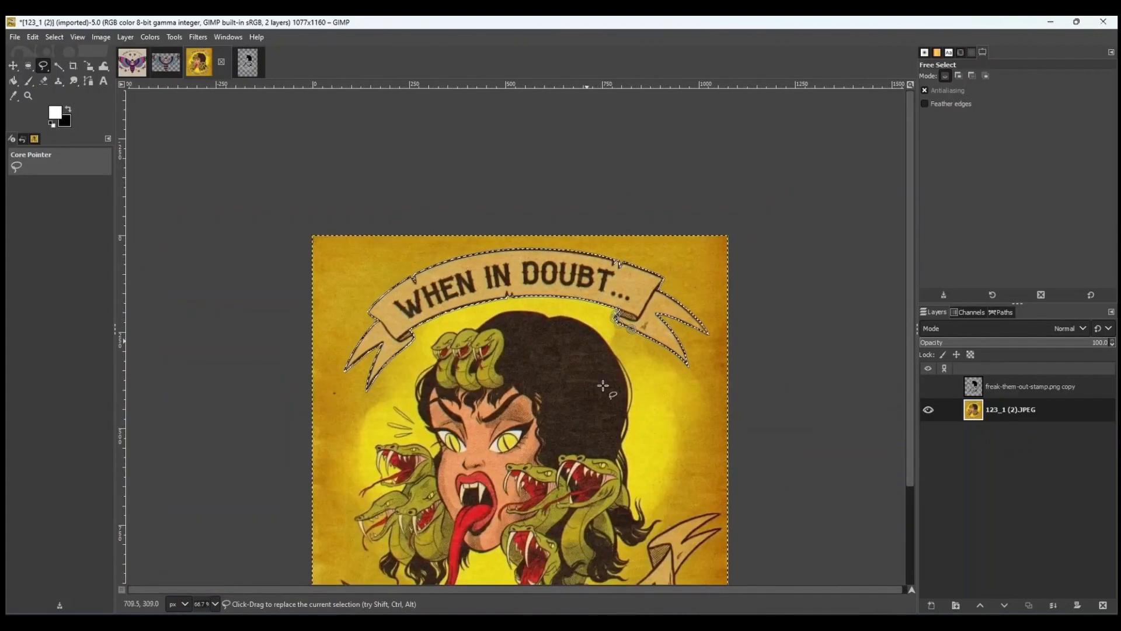
key(ctrl+c)
key(ctrl+v)
right_click(1019, 402)
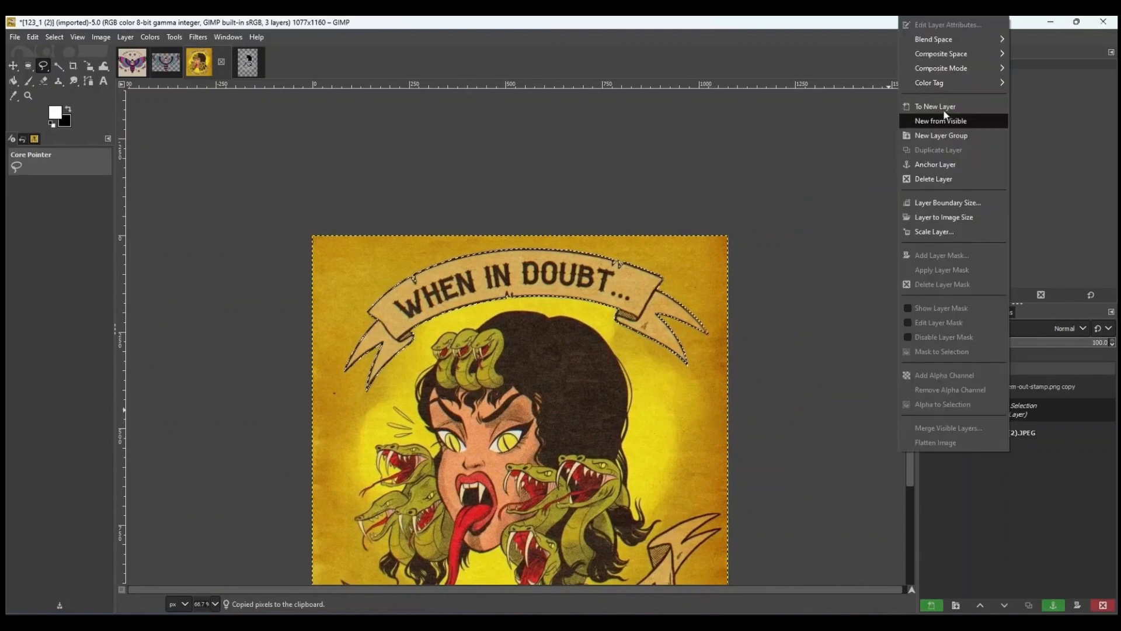
click(938, 117)
Hide the pasted layer and delete the area above the banner on the original artwork layer.
click(929, 409)
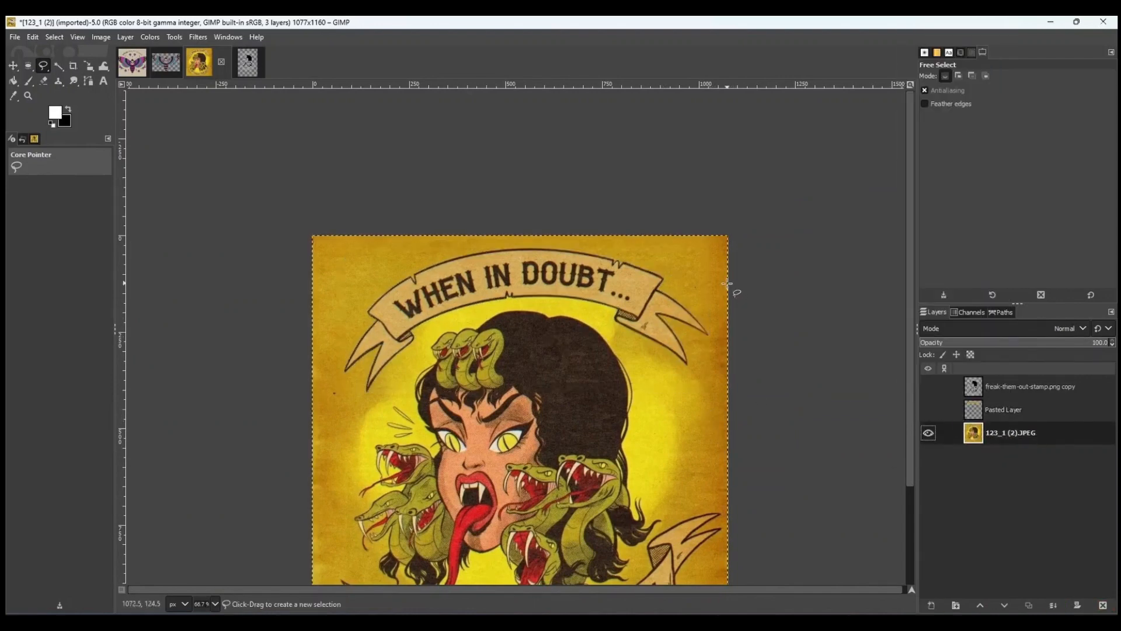
click(664, 279)
click(623, 262)
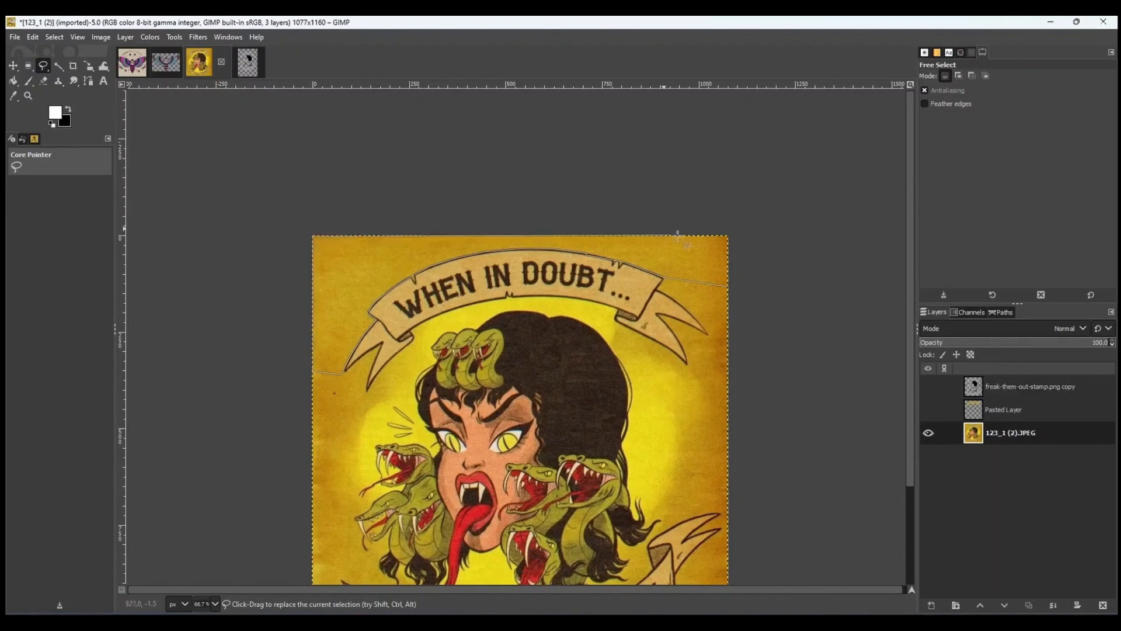
click(727, 287)
key(Return)
key(Delete)
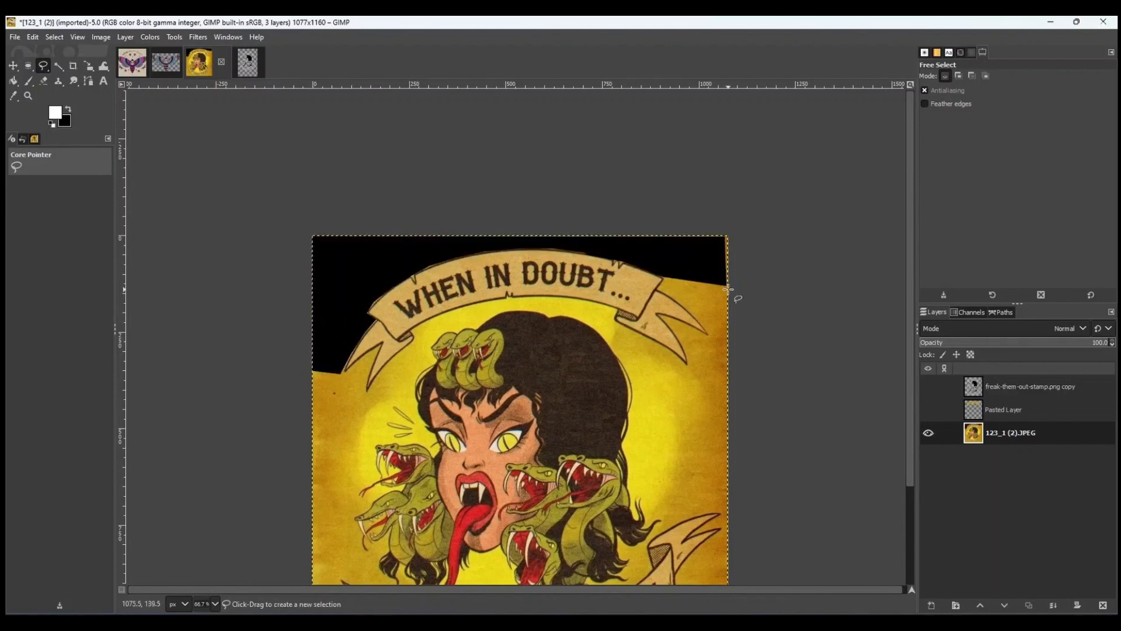
scroll(647, 361, down, 3)
right_click(678, 130)
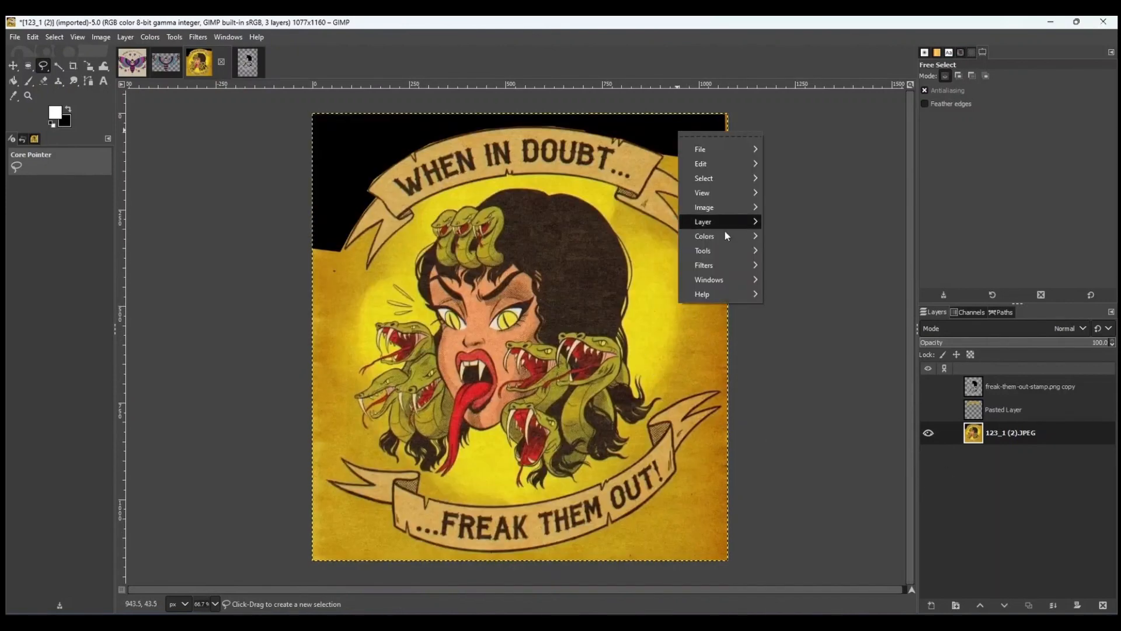
mouse_move(719, 241)
click(746, 552)
key(Escape)
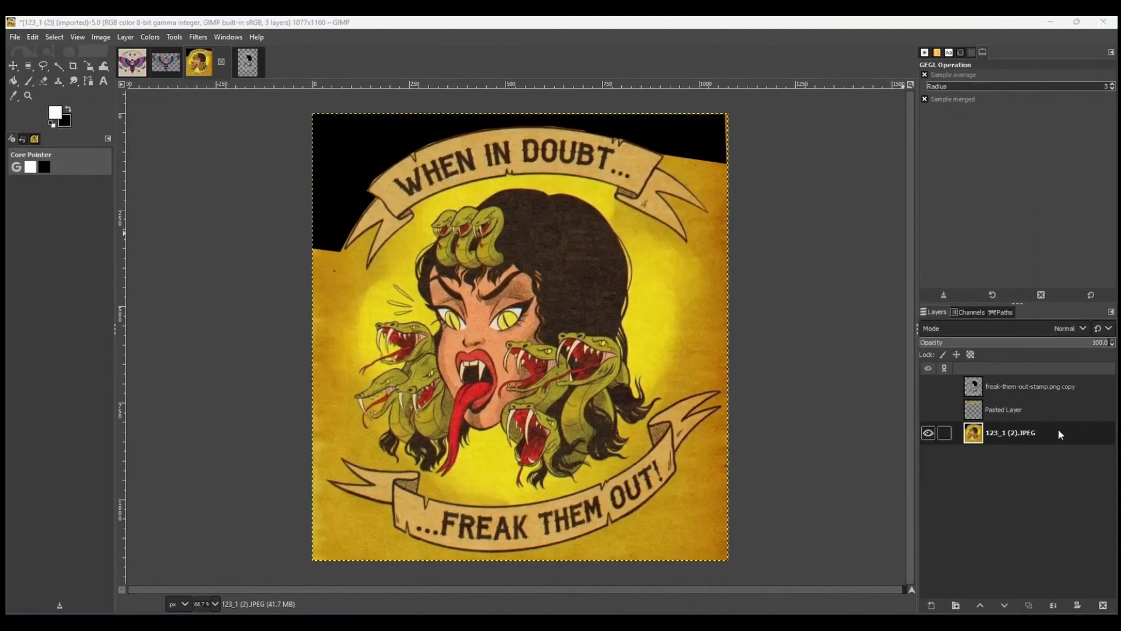
click(248, 61)
click(199, 64)
key(alt+Tab)
click(222, 276)
right_click(335, 218)
mouse_move(377, 273)
click(567, 276)
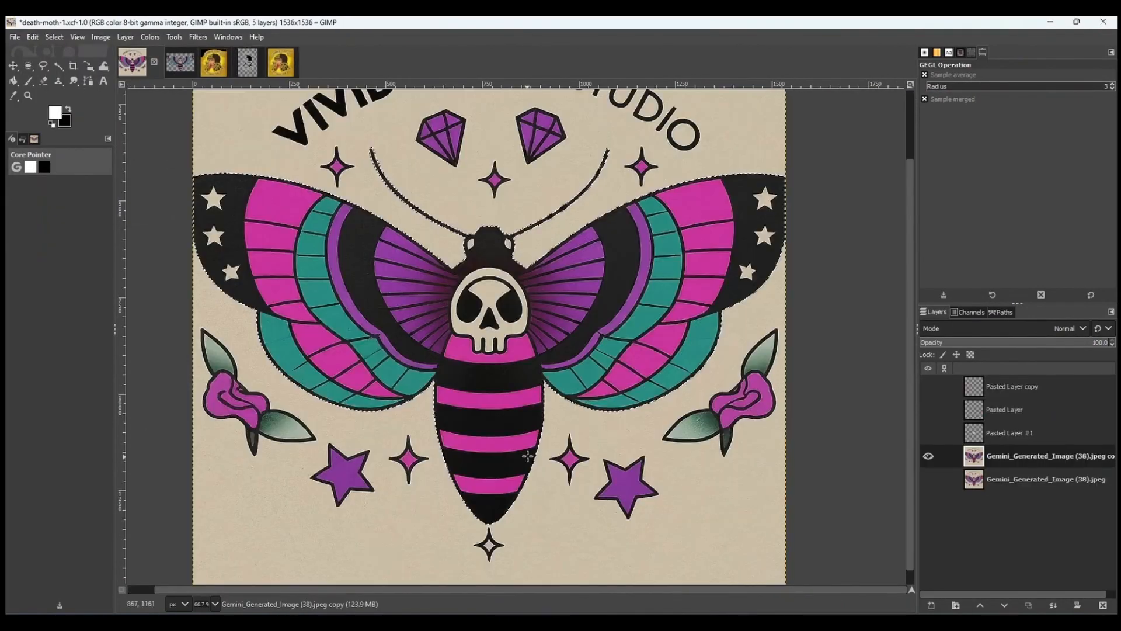
scroll(520, 432, up, 3)
key(ctrl+period)
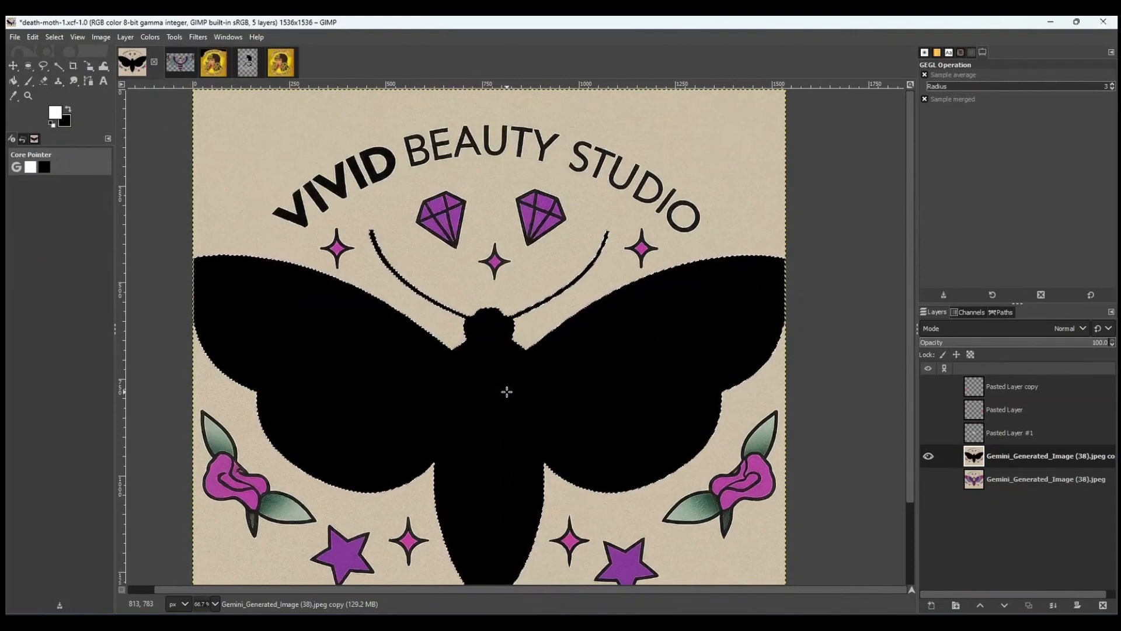
key(ctrl+z)
right_click(515, 388)
mouse_move(549, 436)
click(636, 393)
key(ctrl+period)
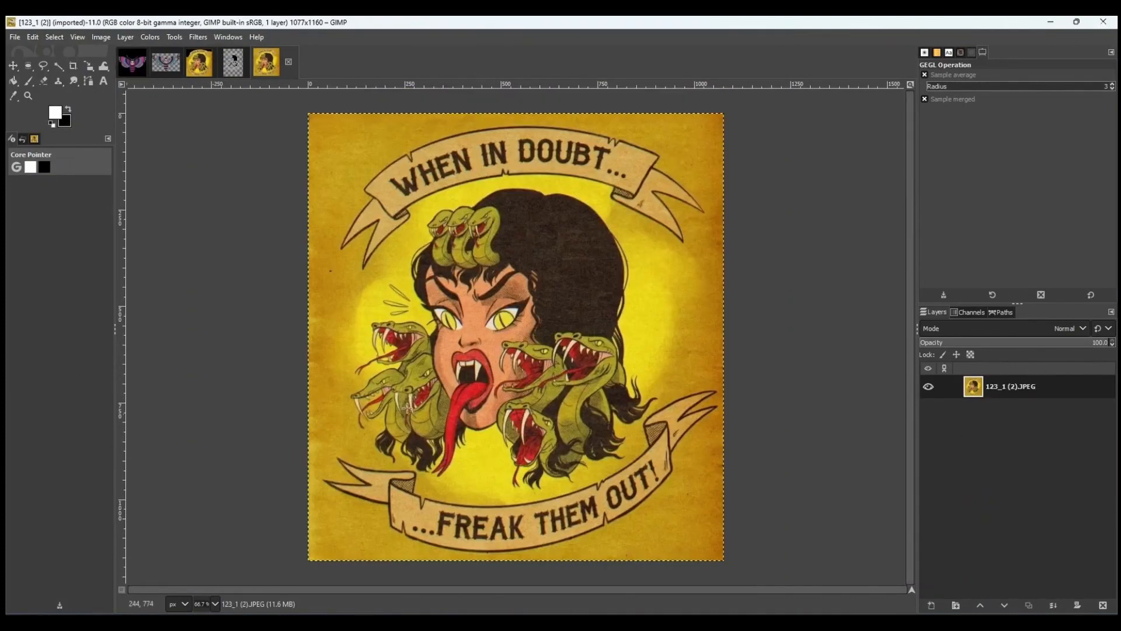
Free-select the area above the top banner and delete it.
key(f)
click(704, 207)
click(688, 187)
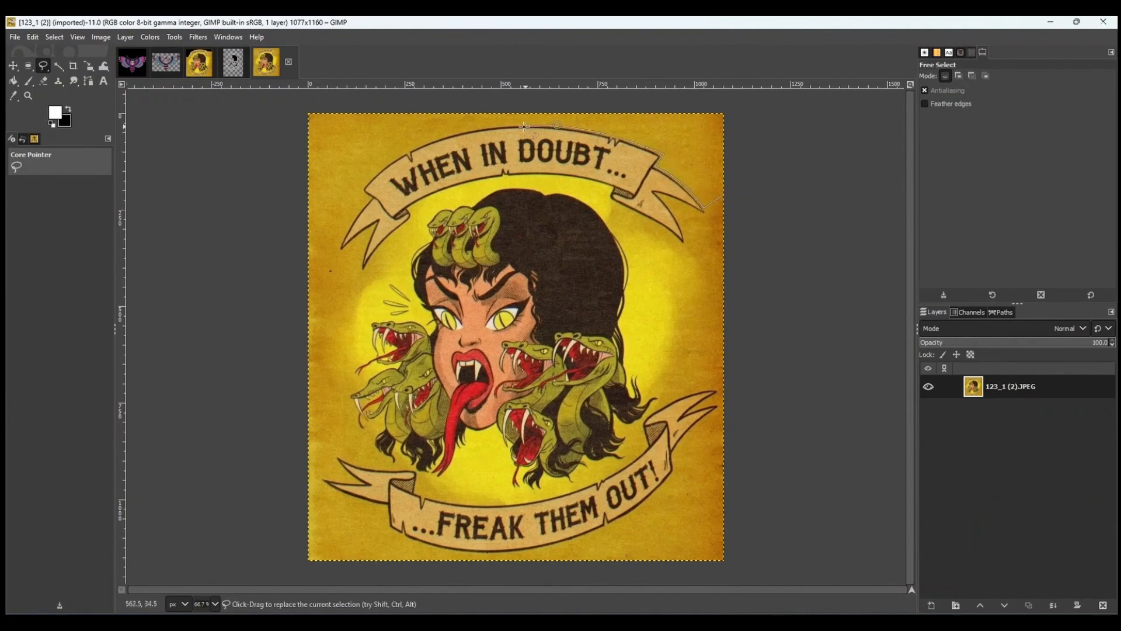
click(419, 143)
click(309, 112)
click(723, 114)
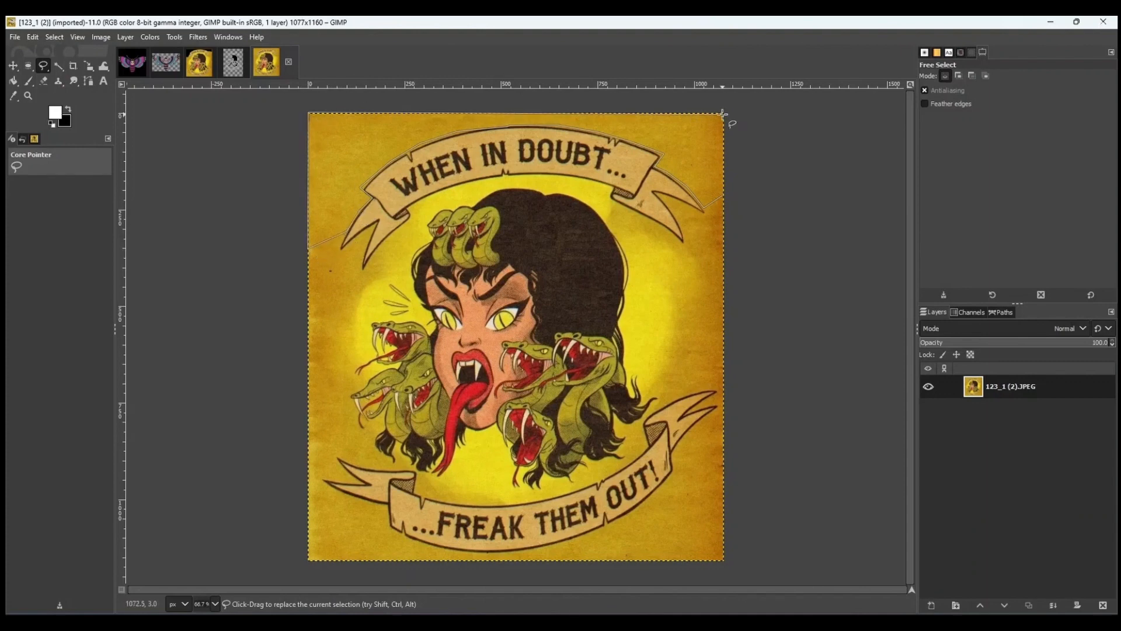
click(723, 197)
key(Delete)
Undo the deletion above the banner.
right_click(697, 156)
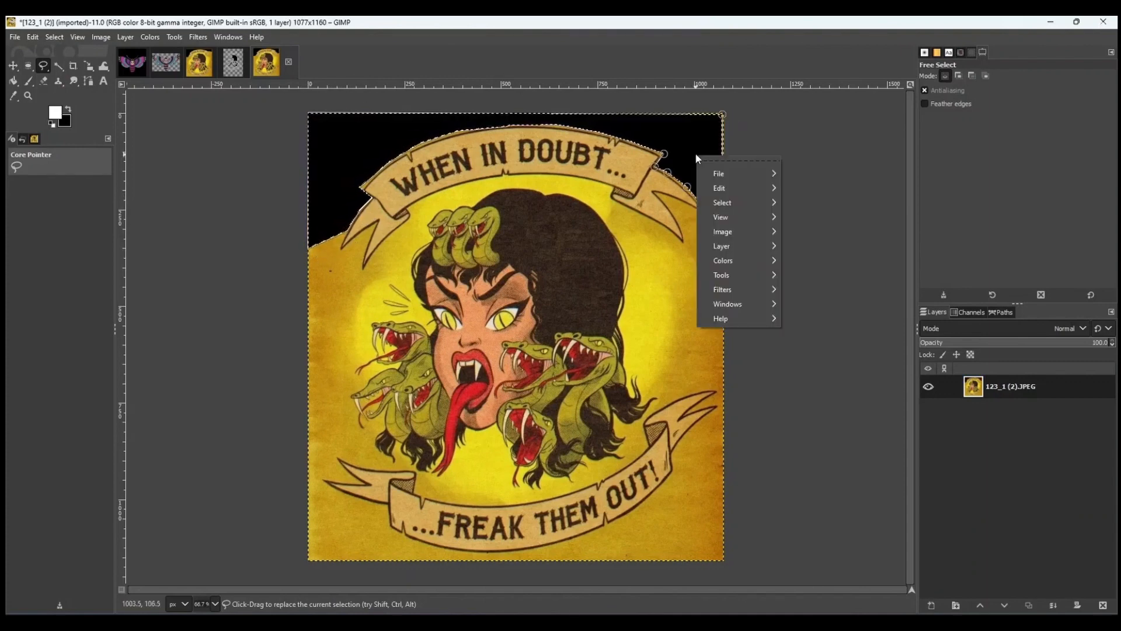
click(687, 130)
key(ctrl+z)
Try applying Color to Alpha to the artwork layer, then undo it.
click(150, 37)
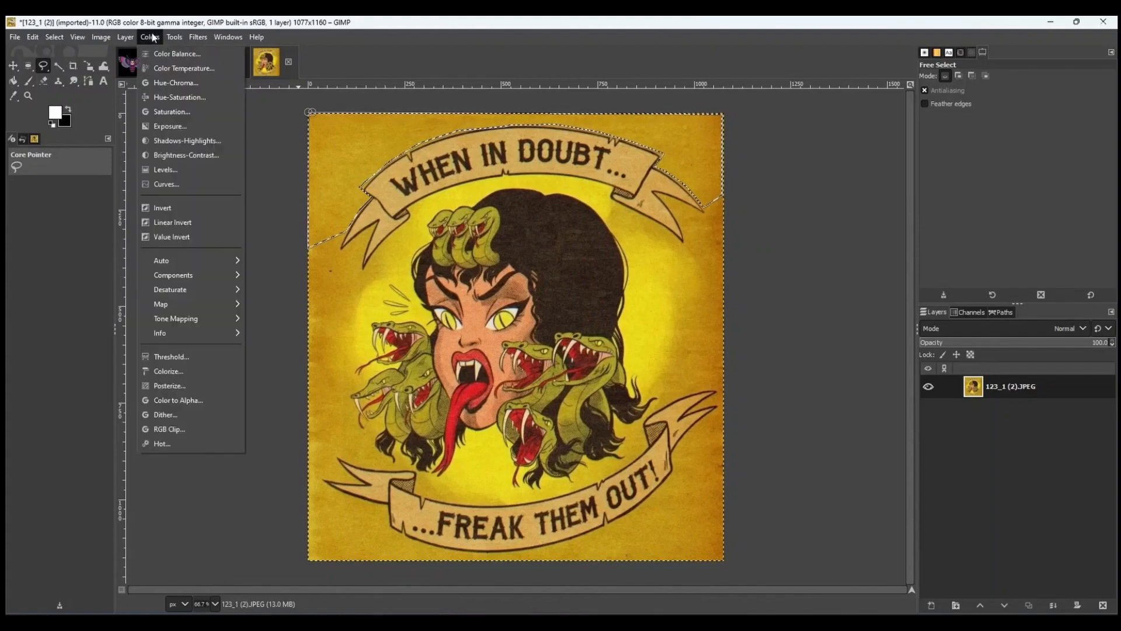
click(176, 398)
click(996, 369)
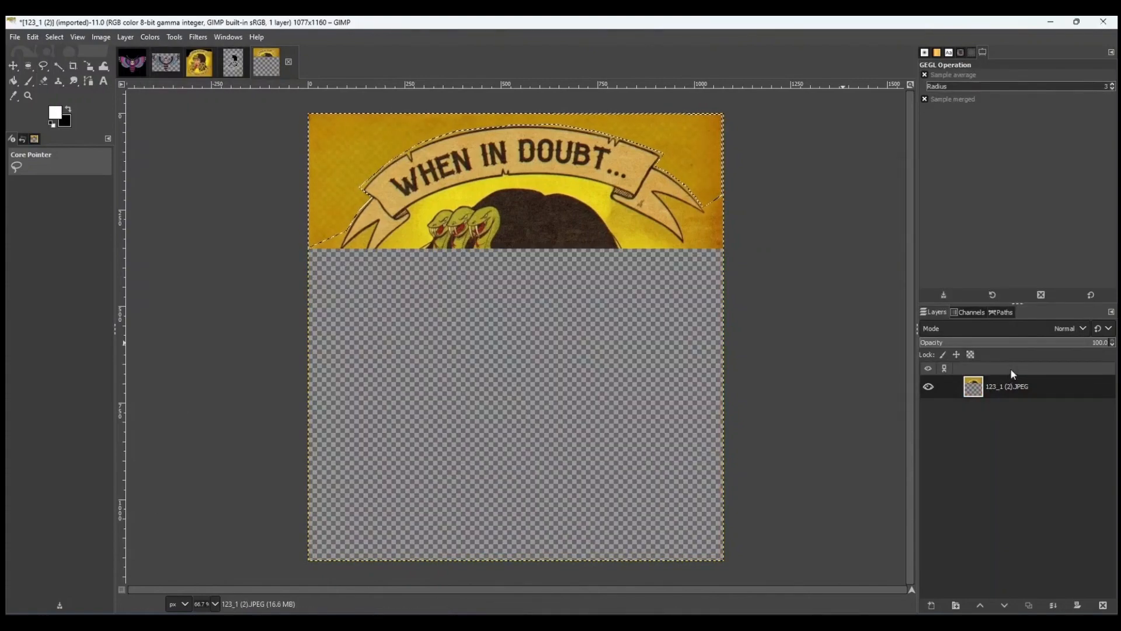
key(ctrl+z)
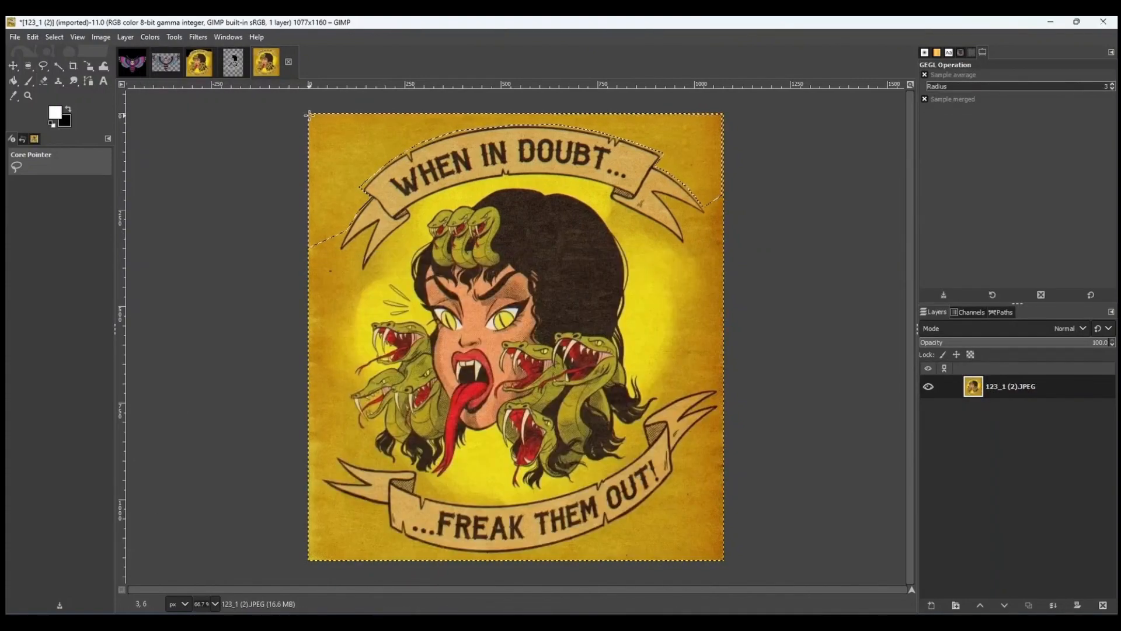
Clear the selected area above the top banner to white, swapping the foreground and background colours.
key(Delete)
key(ctrl+shift+a)
scroll(530, 310, down, 1)
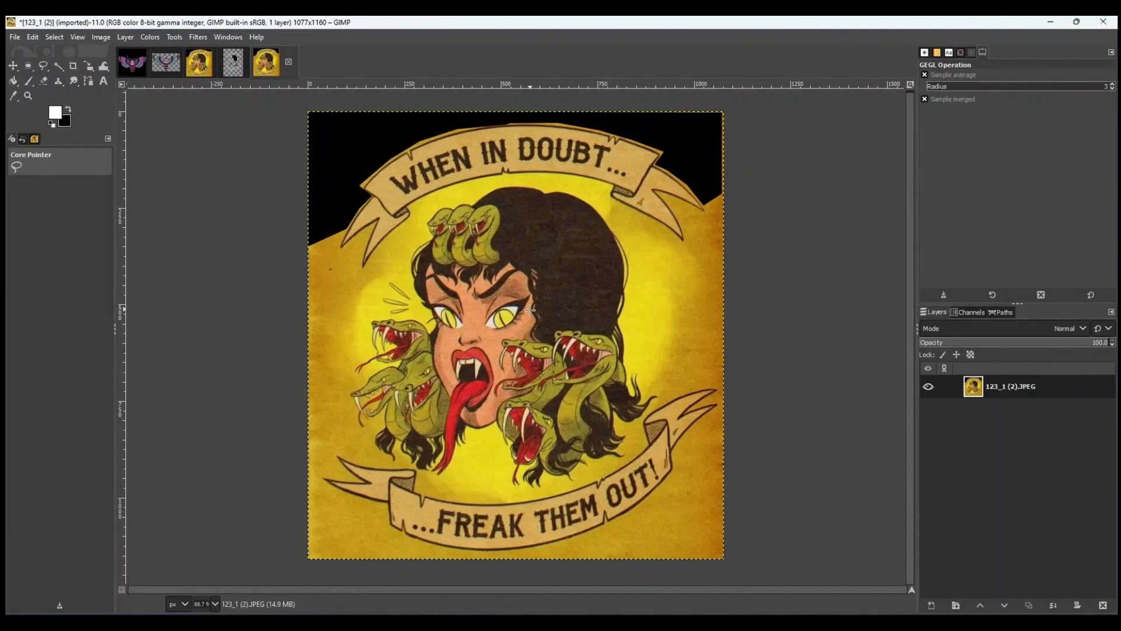
click(68, 110)
key(ctrl+z)
key(ctrl+z)
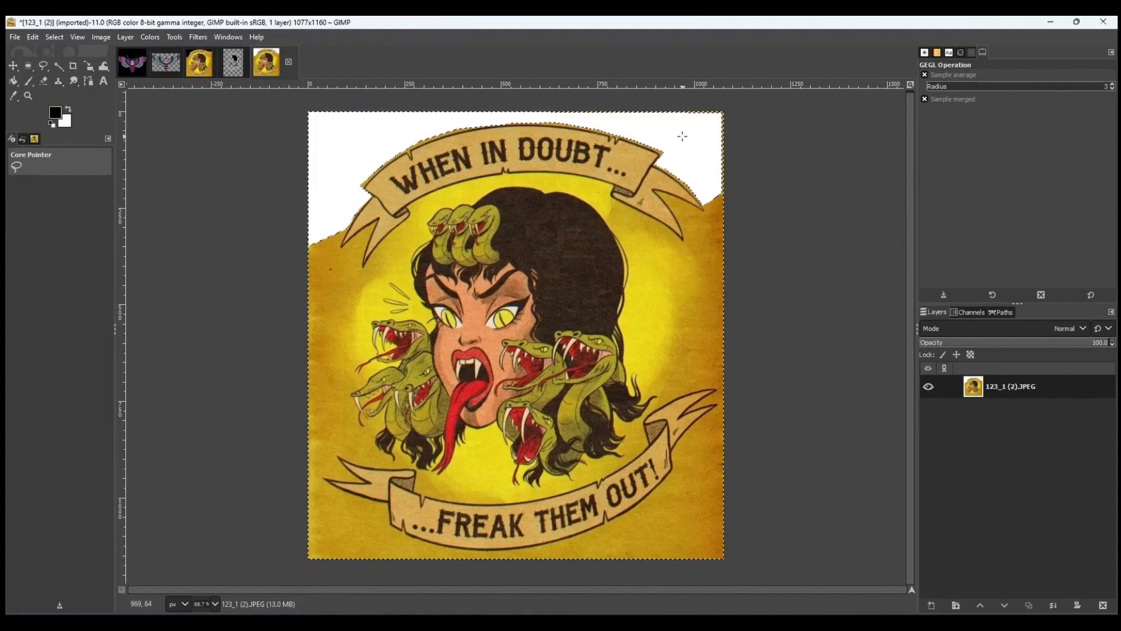
Deselect everything.
right_click(684, 140)
mouse_move(734, 250)
click(807, 589)
key(Escape)
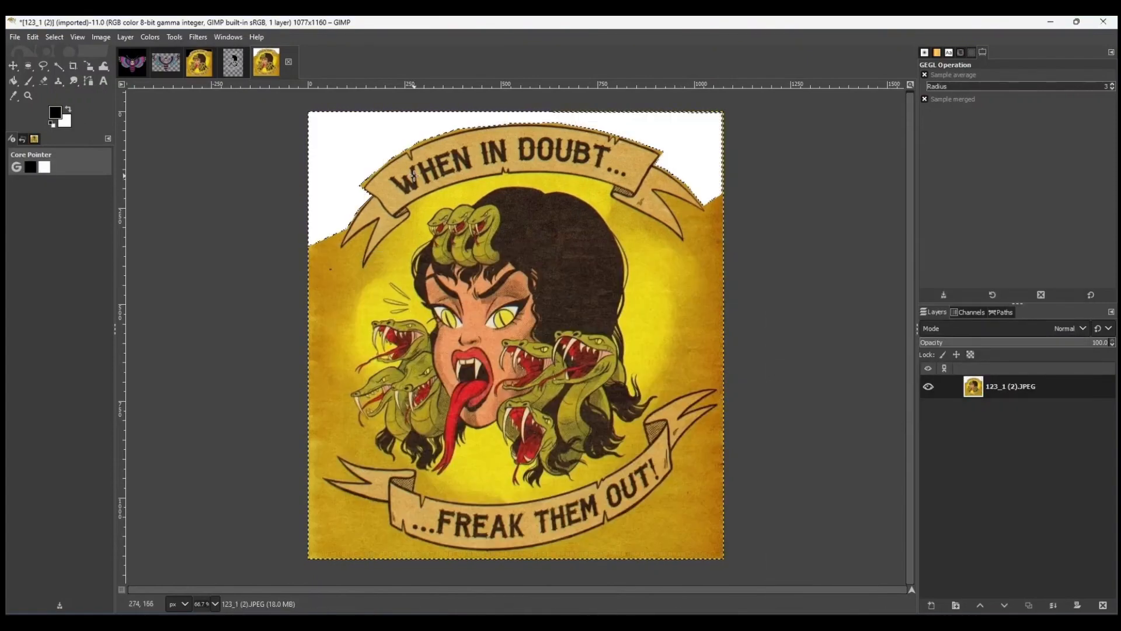
key(ctrl+shift+a)
Resize the image canvas to 1400 by 1400 pixels.
click(101, 37)
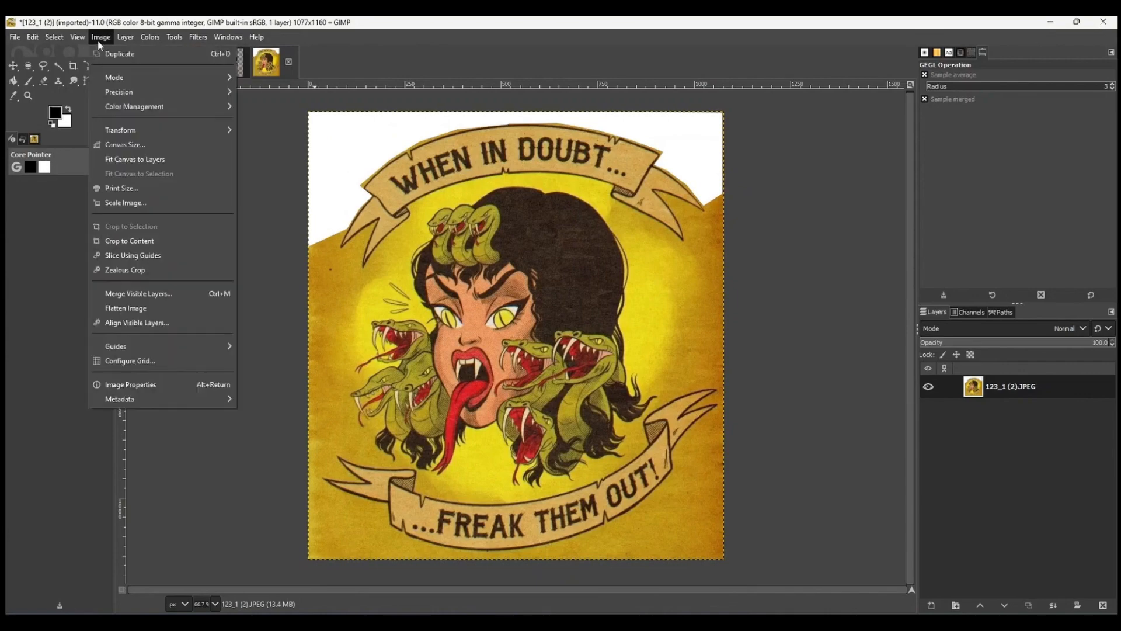
click(137, 144)
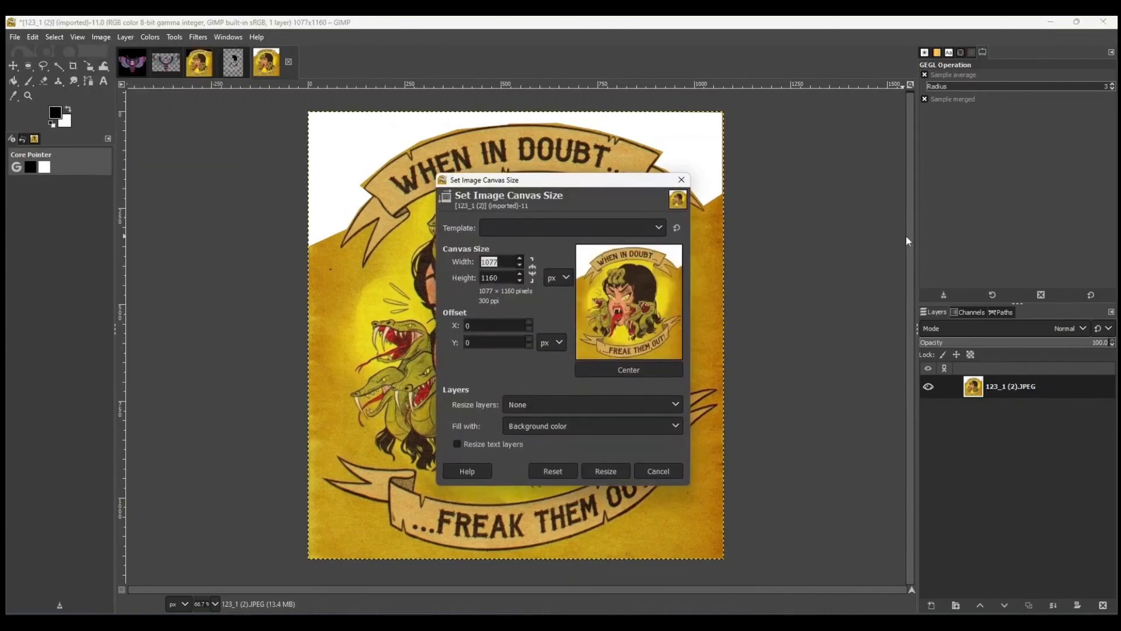
text(1400)
key(Tab)
key(Tab)
text(1400)
key(Tab)
click(622, 472)
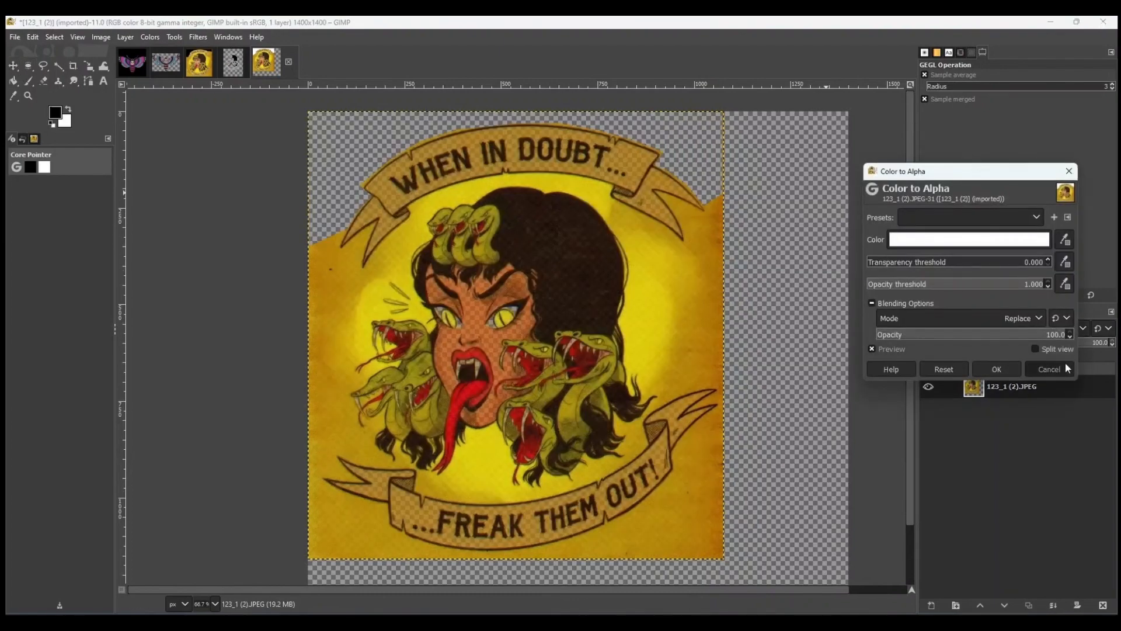
click(1049, 368)
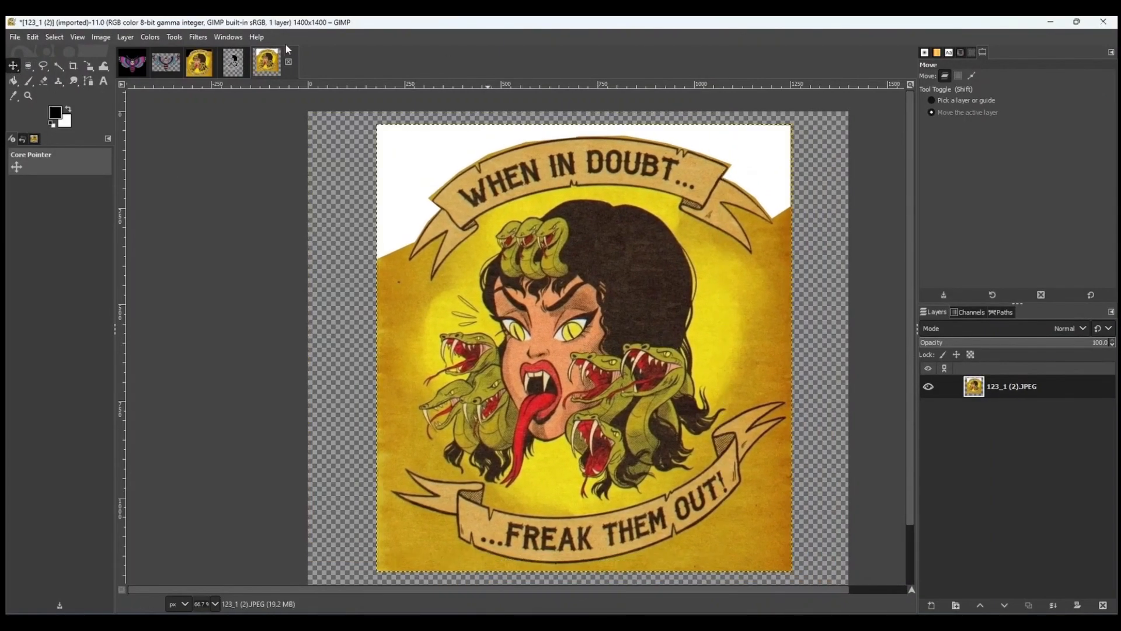
Free-select the background beside the hair on the right and clear it to white.
key(f)
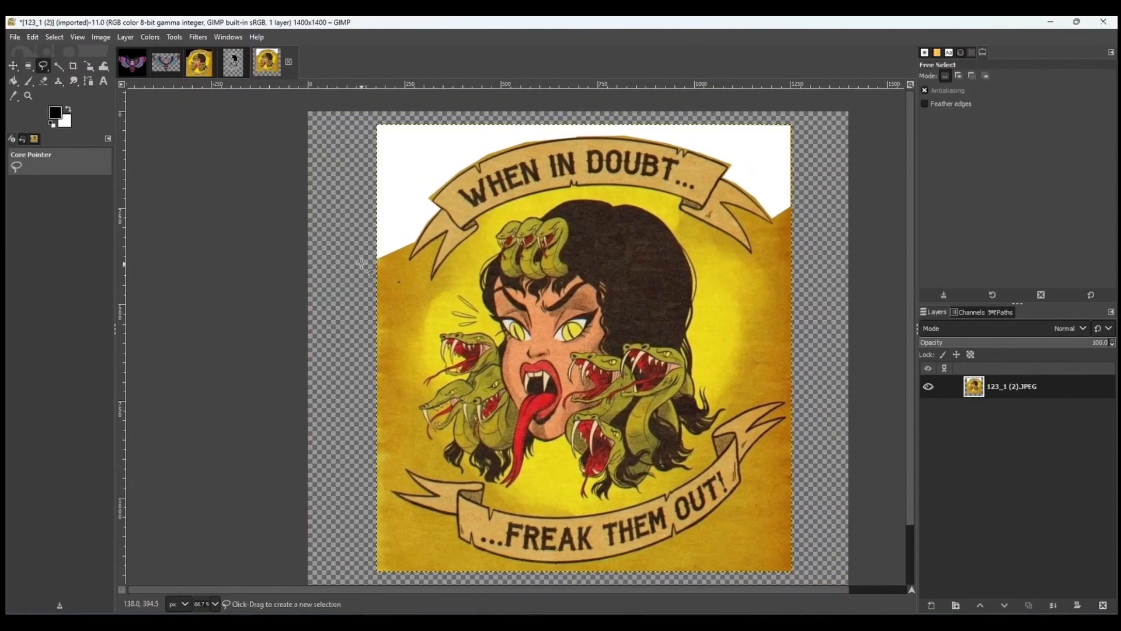
drag(362, 264, 428, 231)
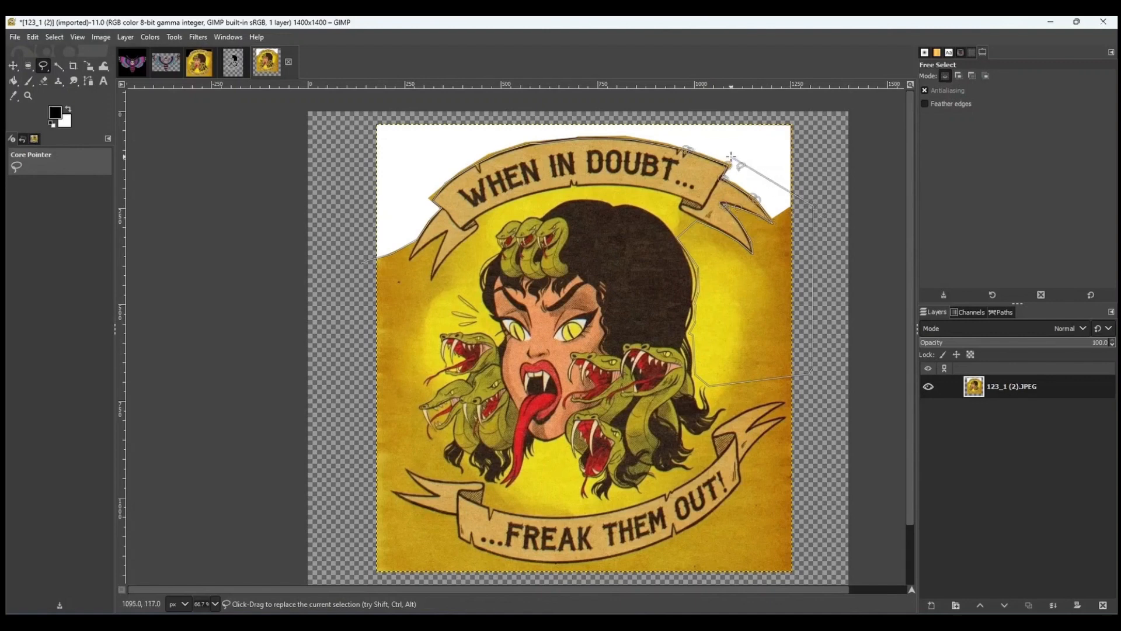
click(812, 114)
key(Delete)
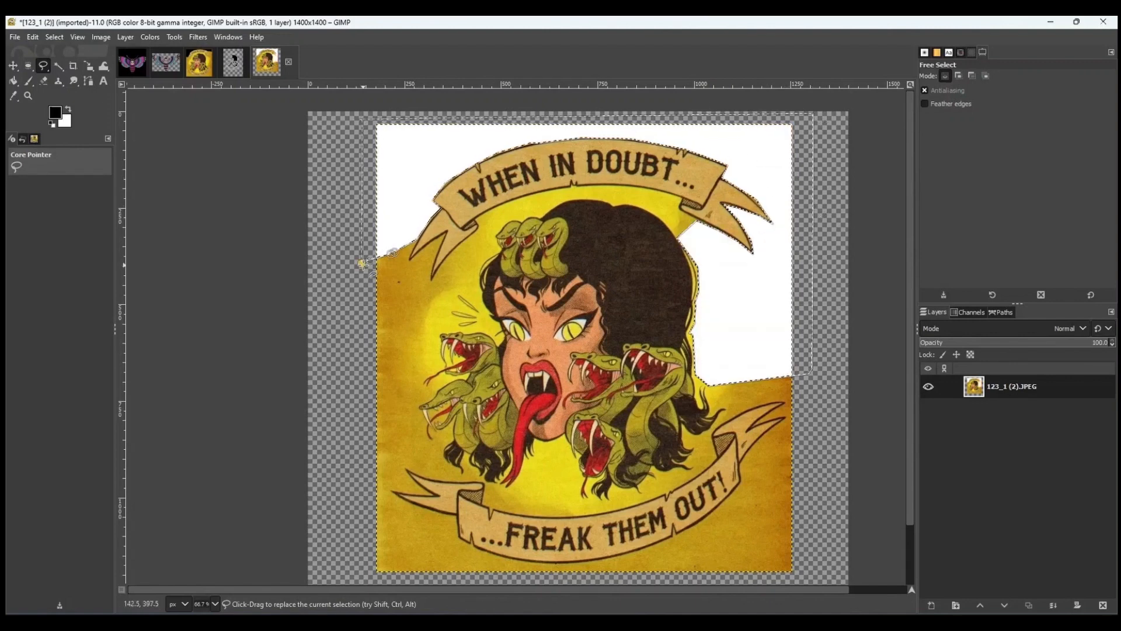
key(ctrl+shift+a)
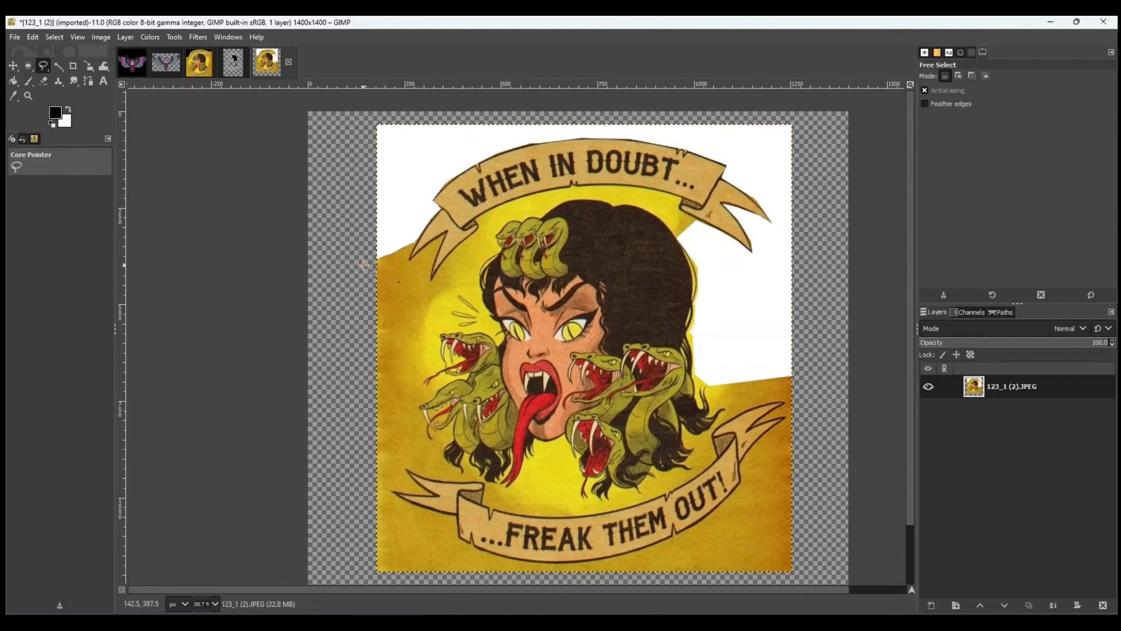
click(349, 180)
click(406, 175)
click(465, 116)
click(333, 123)
click(349, 179)
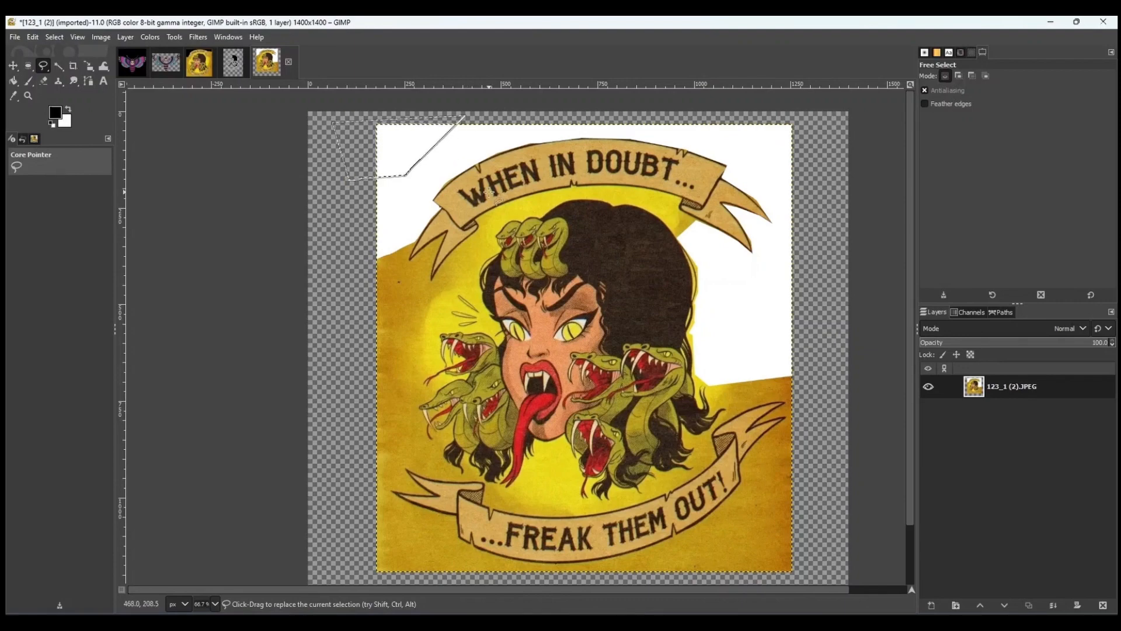
key(ctrl+shift+a)
Try making the fuzzy-selected white background transparent with Color to Alpha, then undo it.
key(u)
click(421, 158)
right_click(422, 159)
mouse_move(471, 270)
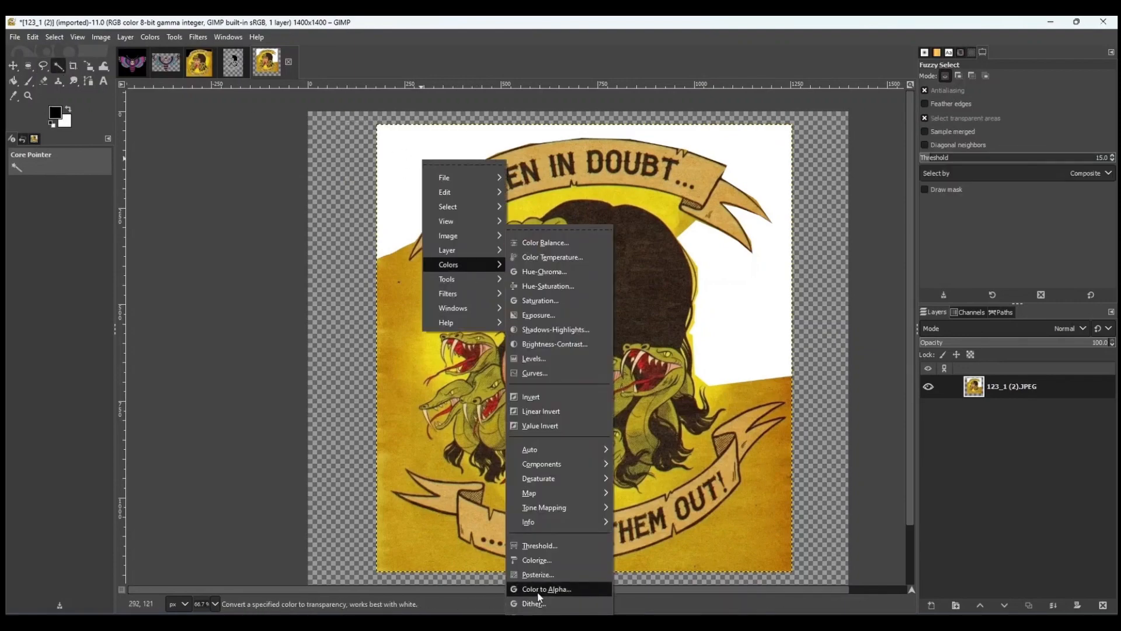
click(546, 589)
click(994, 369)
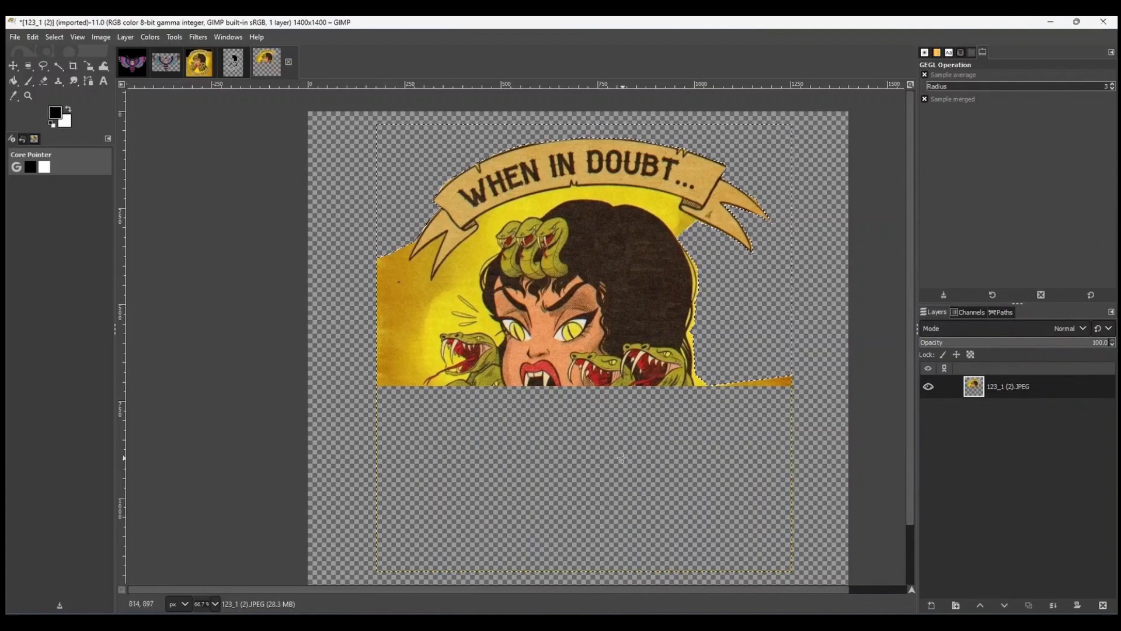
key(ctrl+z)
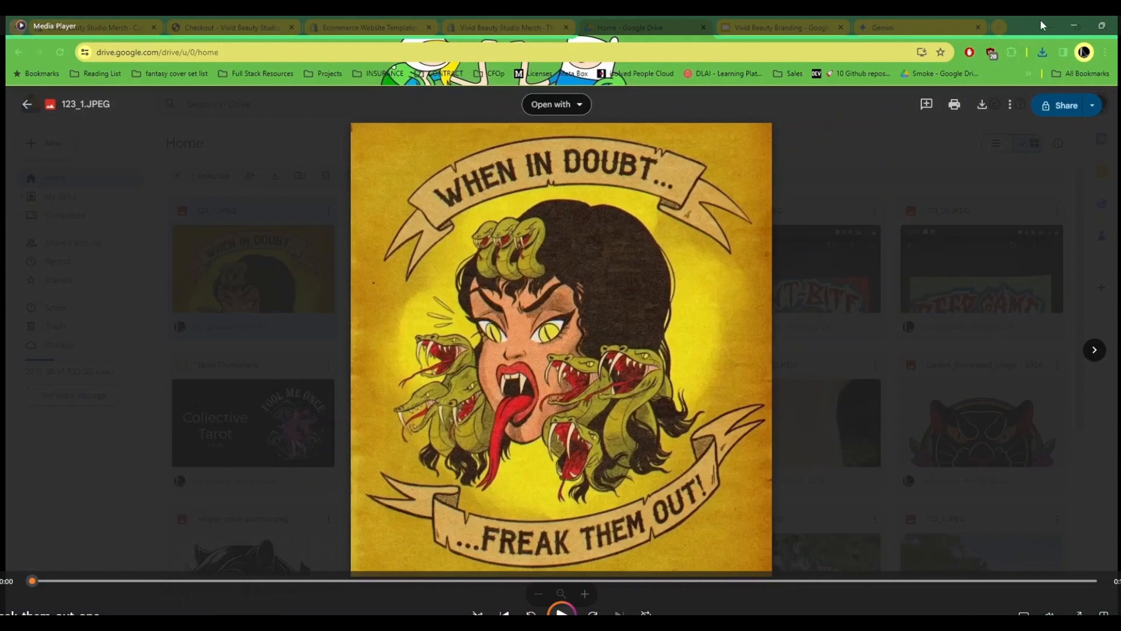
Switch to Inkscape with the colour artwork file.
click(1074, 25)
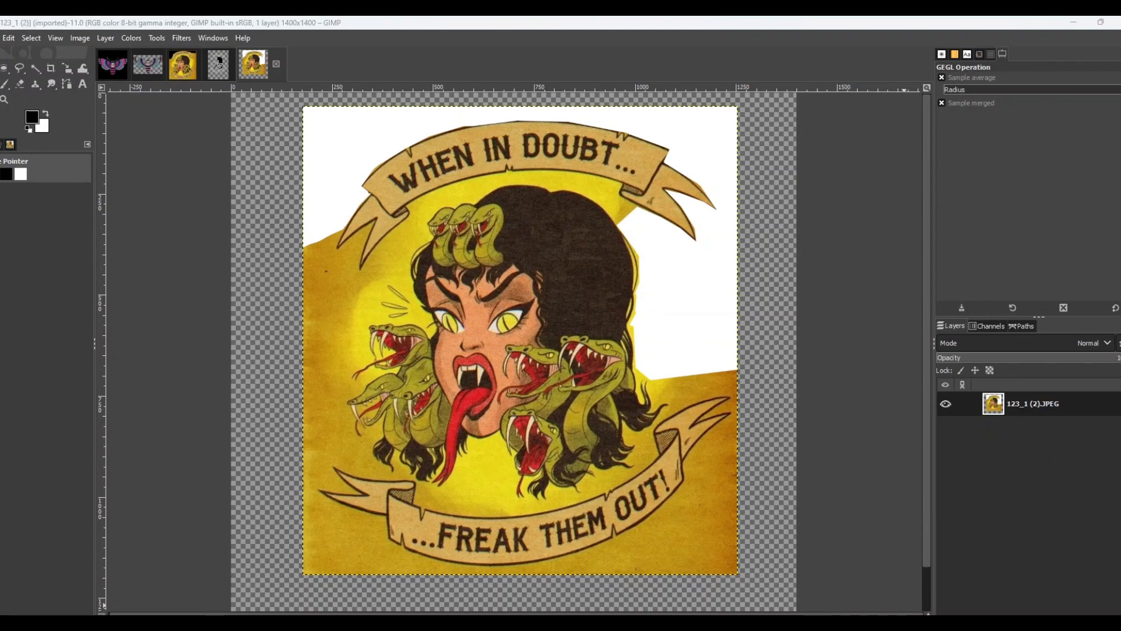
key(alt+Tab)
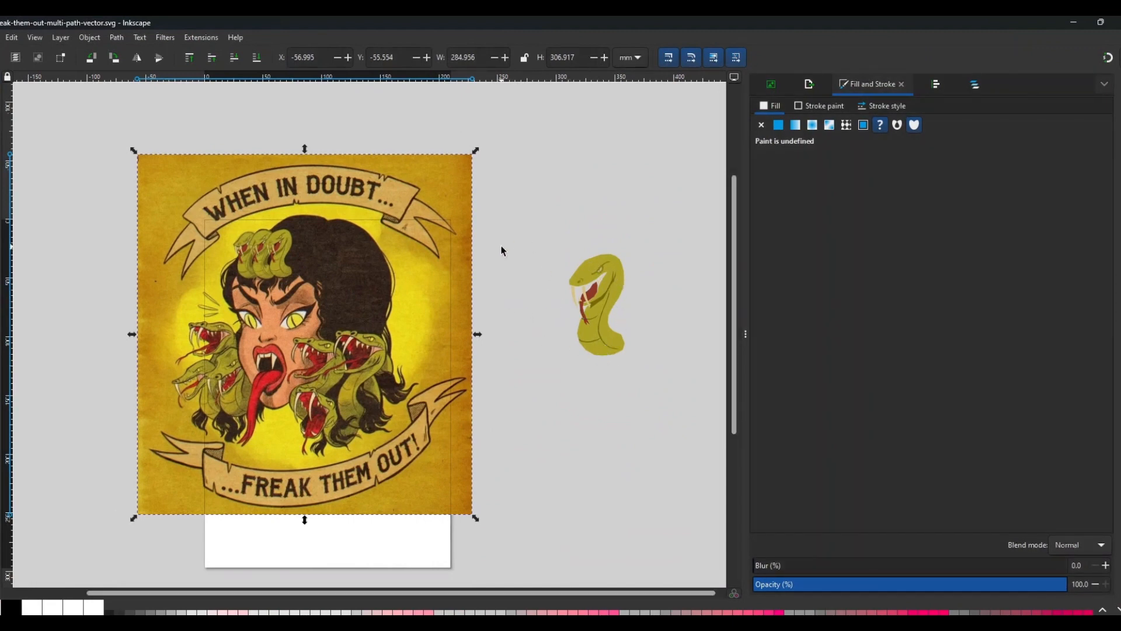
key(Escape)
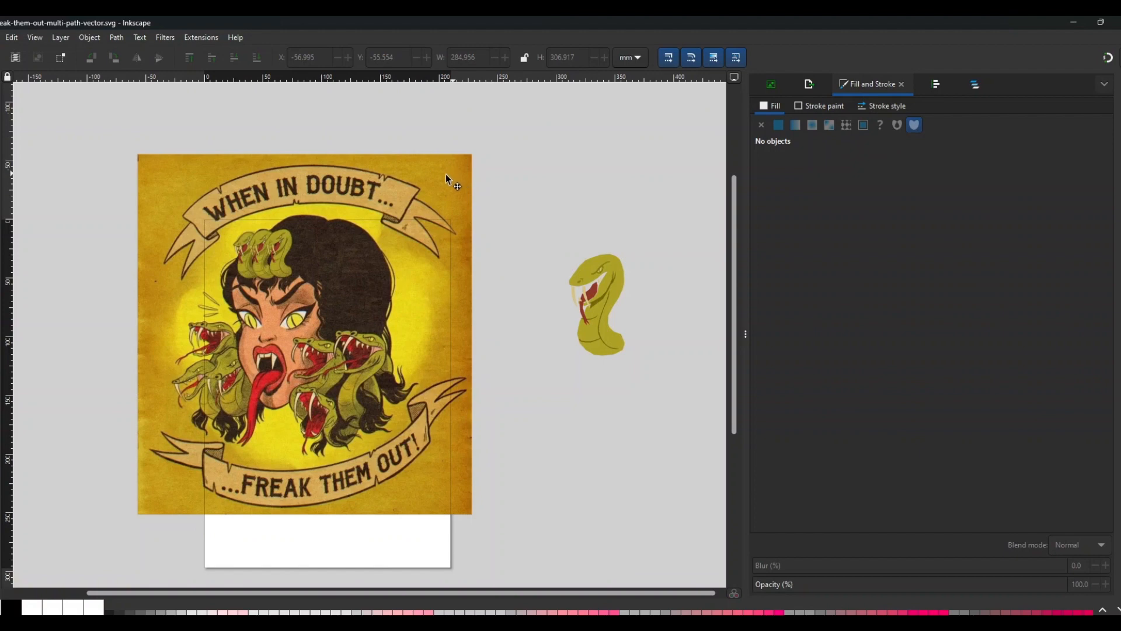
Try moving the artwork aside and pulling a tongue shape out of the three-snake group, then undo both.
mouse_move(446, 175)
mouse_down()
mouse_move(195, 227)
mouse_move(141, 209)
mouse_up()
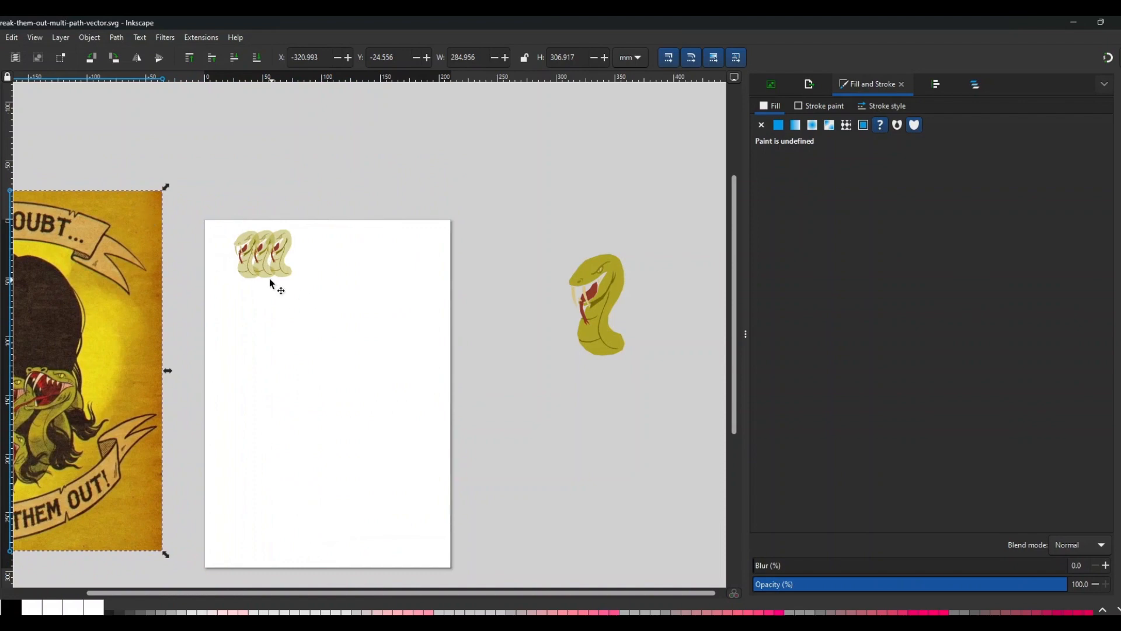
ctrl+scroll(292, 299, up, 4)
scroll(271, 301, up, 5)
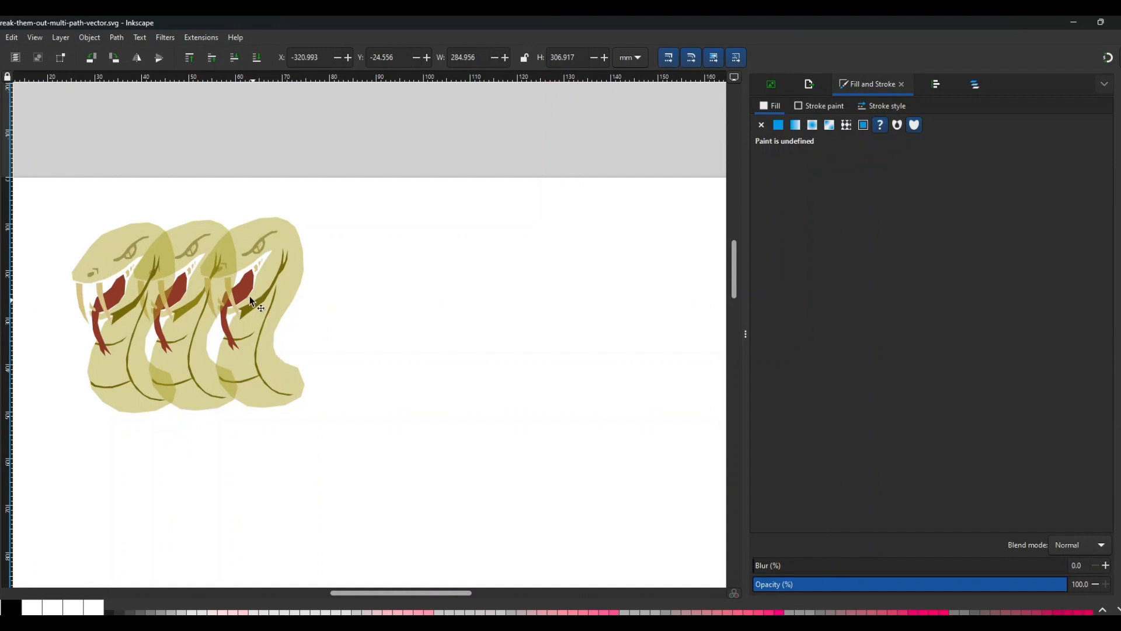
drag(244, 292, 492, 342)
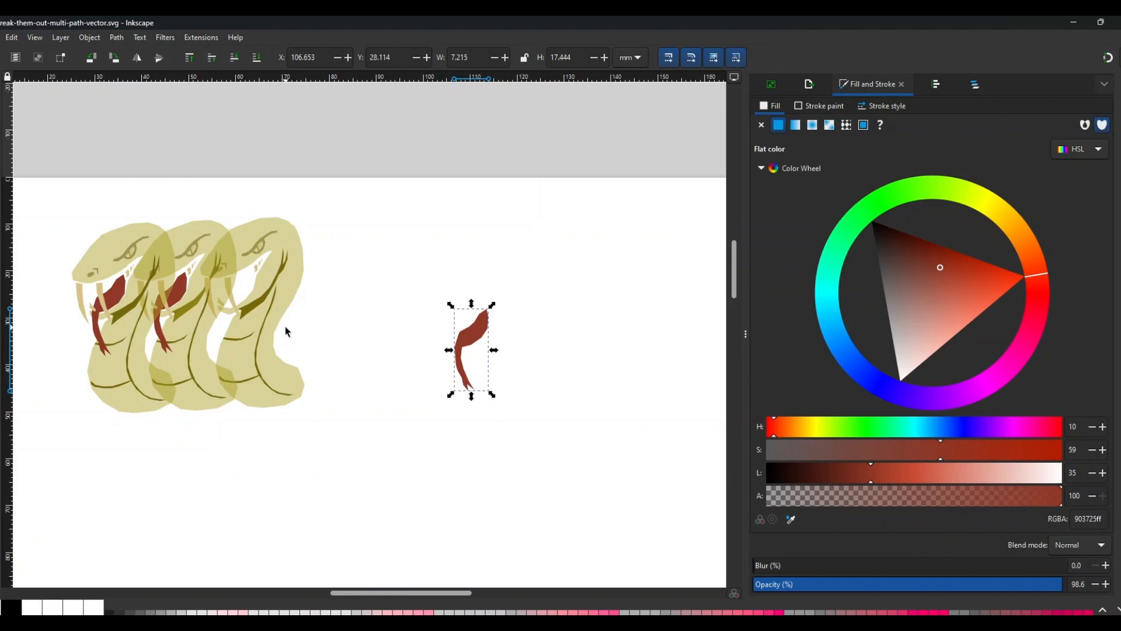
key(ctrl+z)
key(ctrl+z)
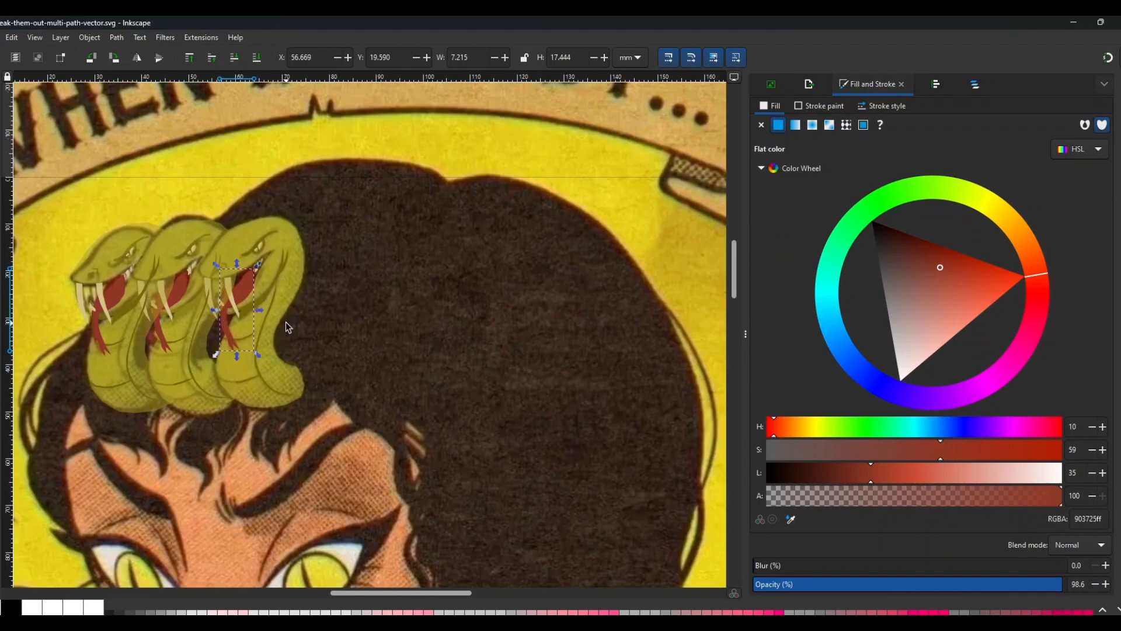
Examine the snake heads and traced shapes across the artwork.
scroll(271, 279, down, 2)
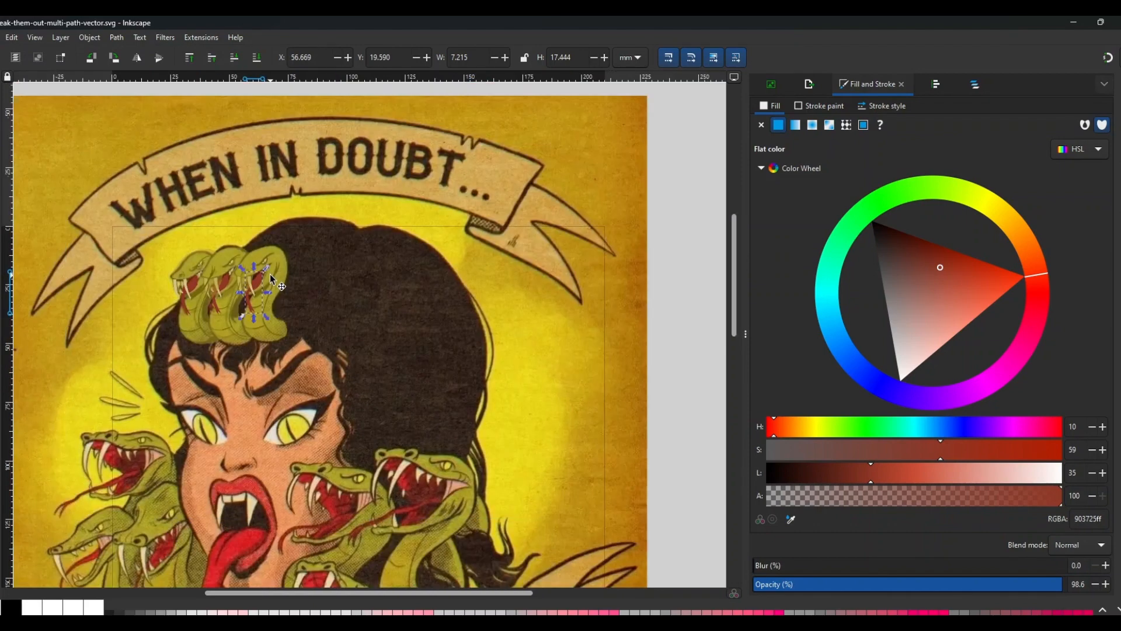
scroll(272, 279, down, 2)
key(Escape)
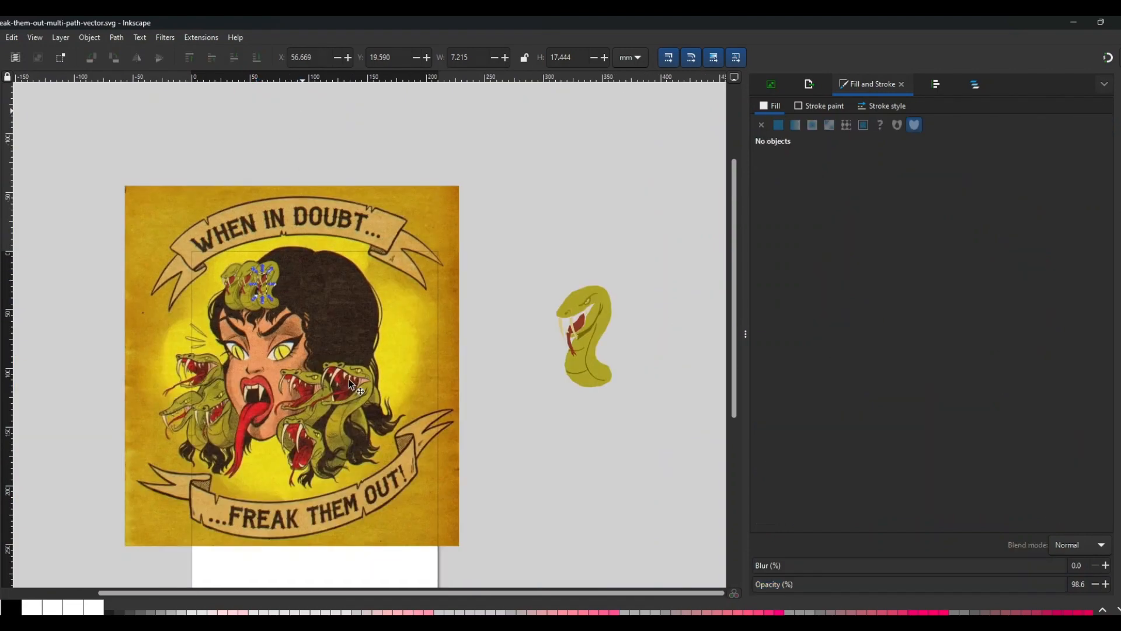
scroll(241, 360, up, 3)
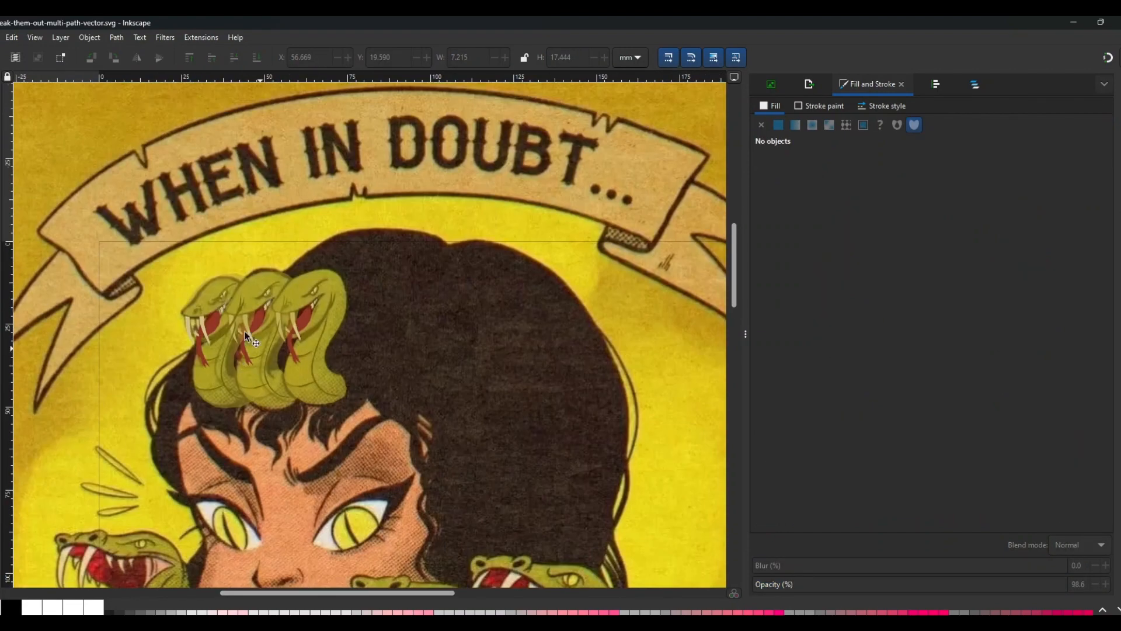
scroll(257, 355, down, 3)
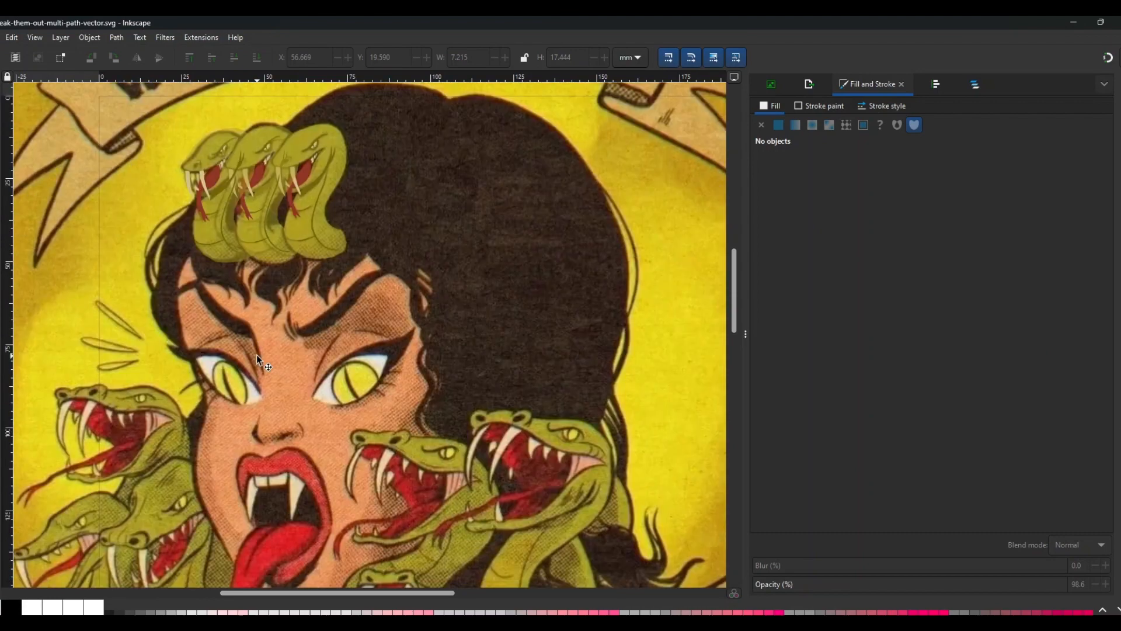
scroll(289, 229, down, 4)
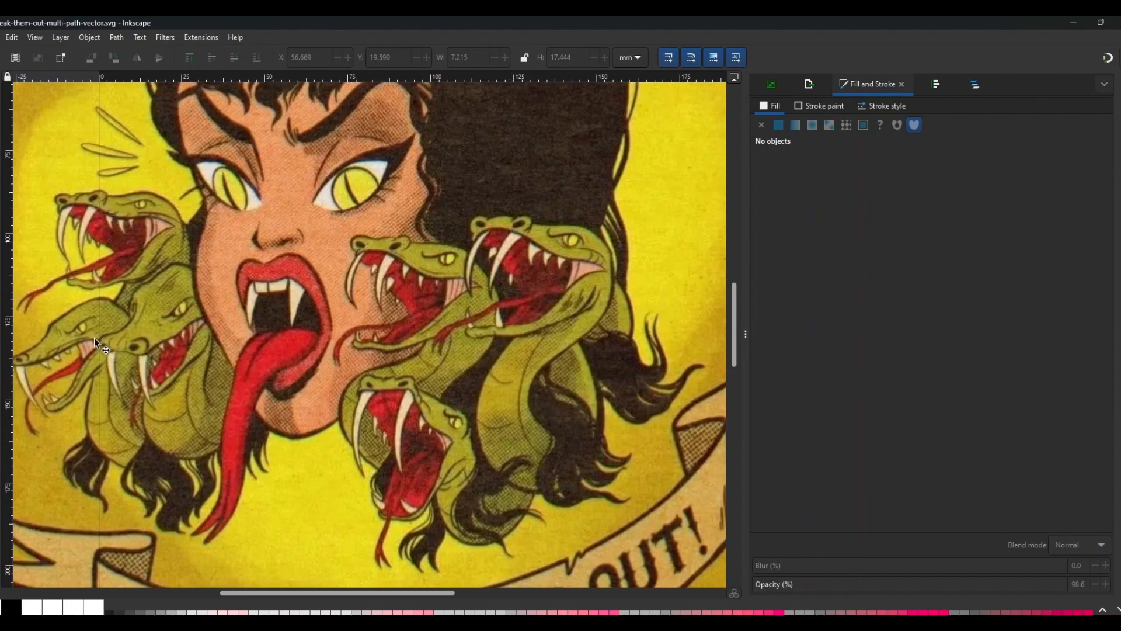
scroll(499, 449, up, 4)
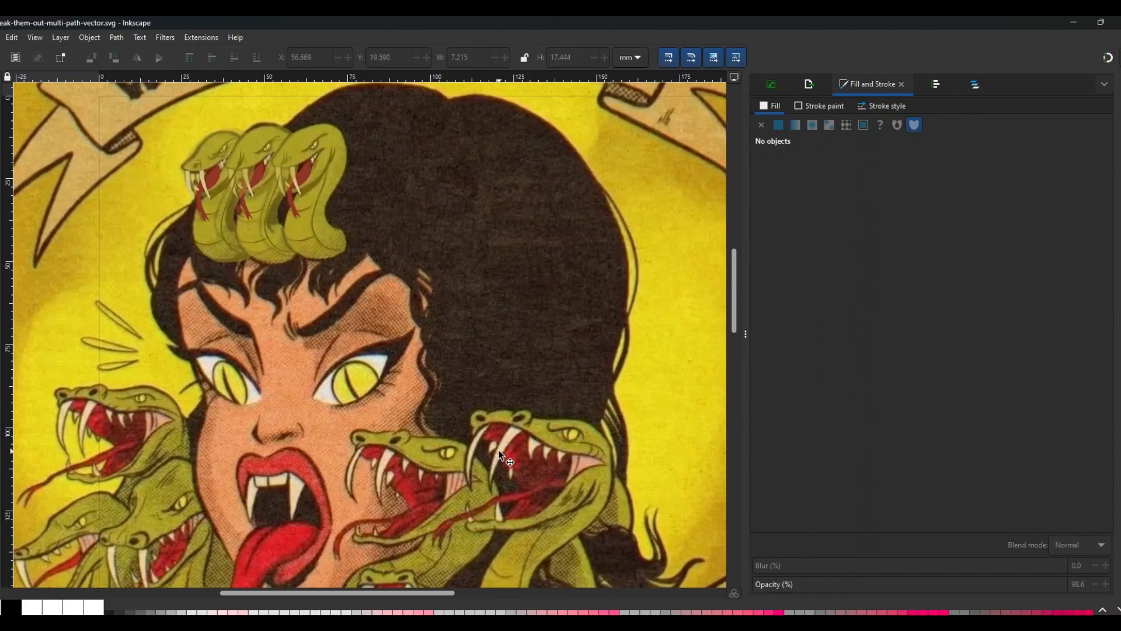
scroll(476, 404, down, 2)
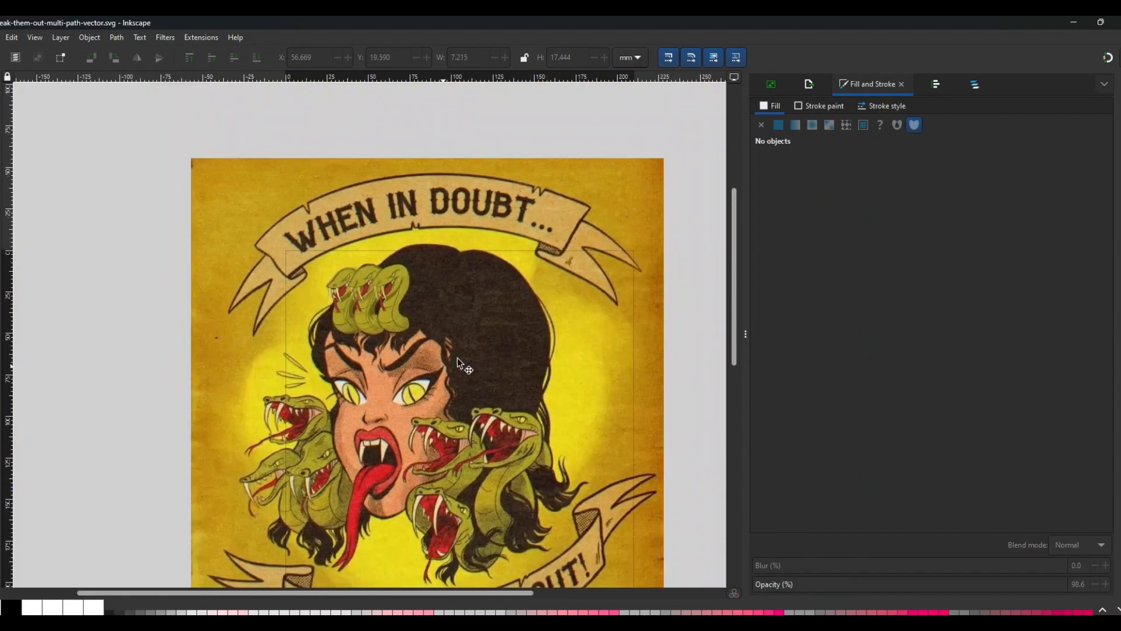
scroll(431, 376, down, 1)
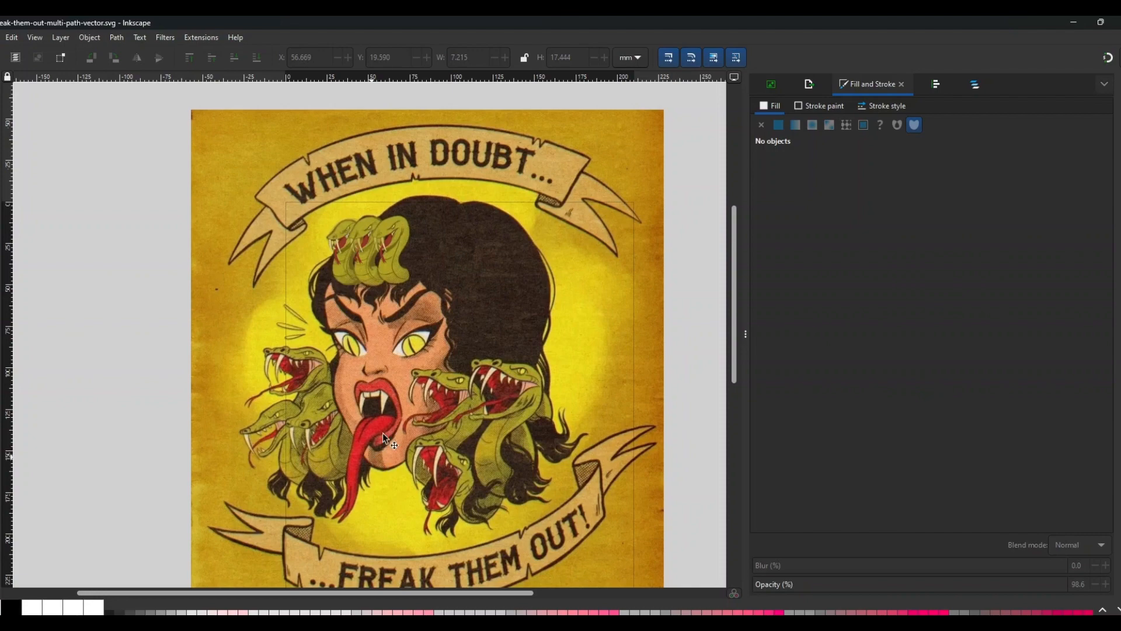
scroll(541, 393, down, 2)
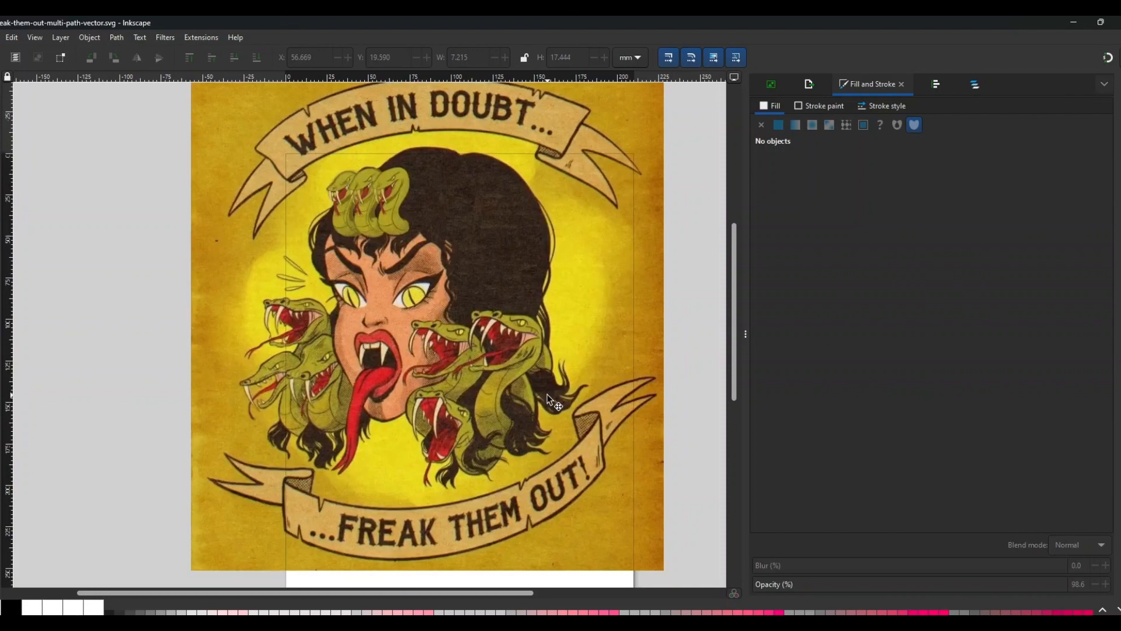
scroll(612, 393, down, 2)
scroll(608, 394, up, 3)
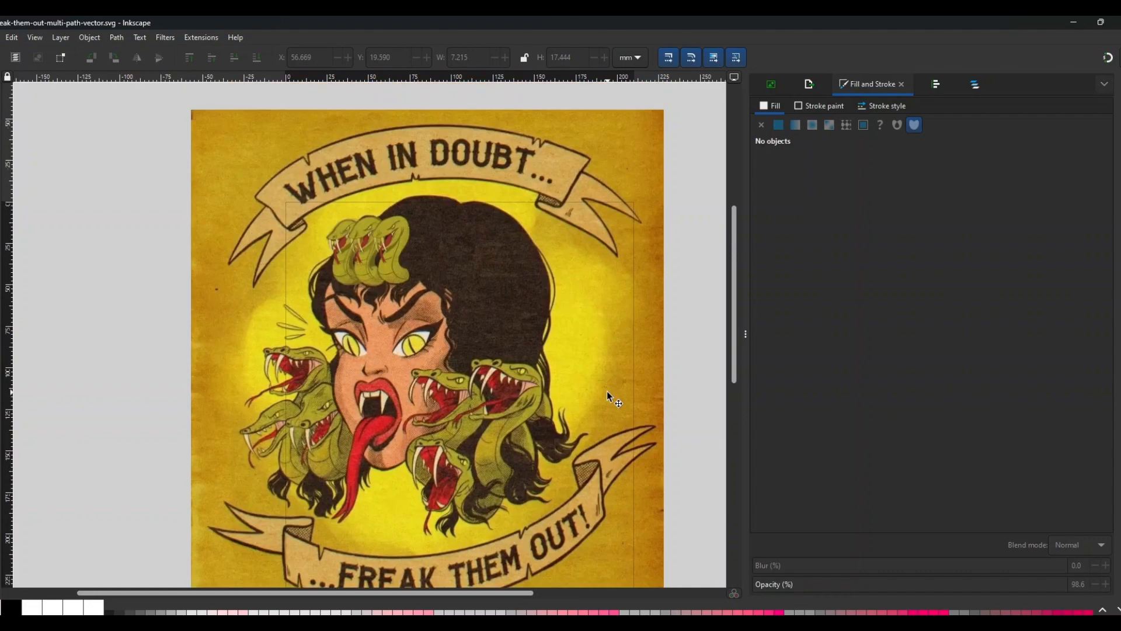